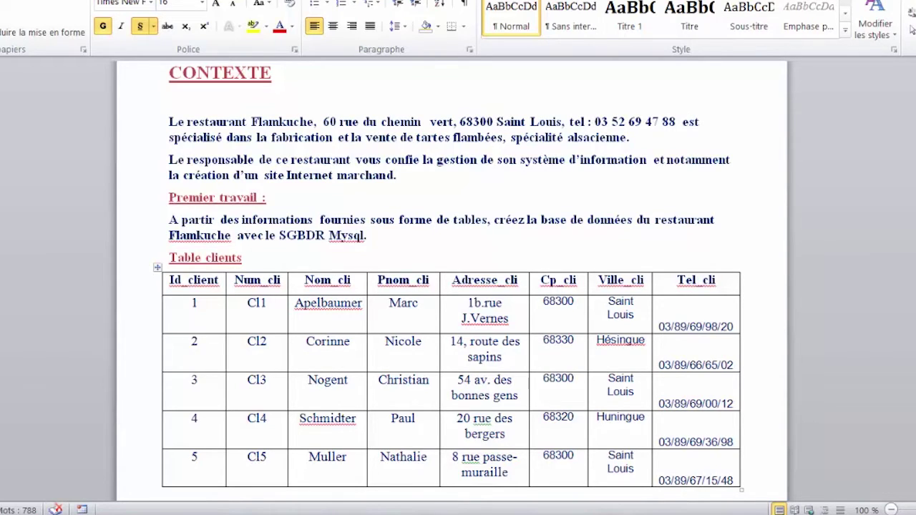
# Step: Review the clients, commandes, lignes commandes, tartes and livreurs tables in the restaurant Flamkuche exercise document
pyautogui.scroll(-8, 451, 286)
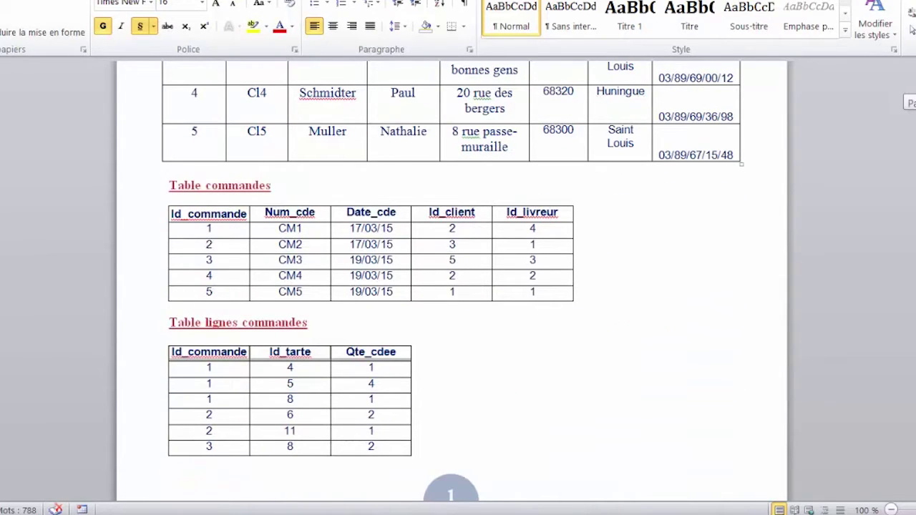
pyautogui.scroll(-10, 451, 286)
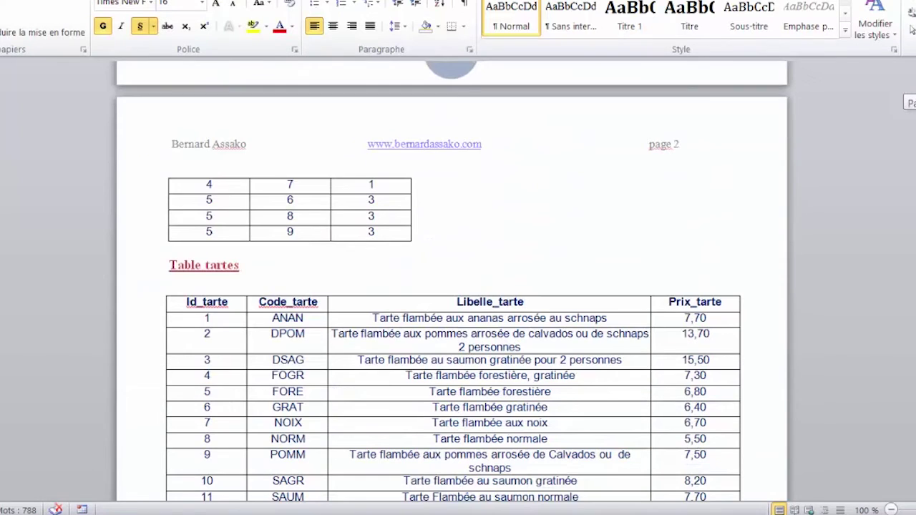
pyautogui.scroll(-5, 451, 286)
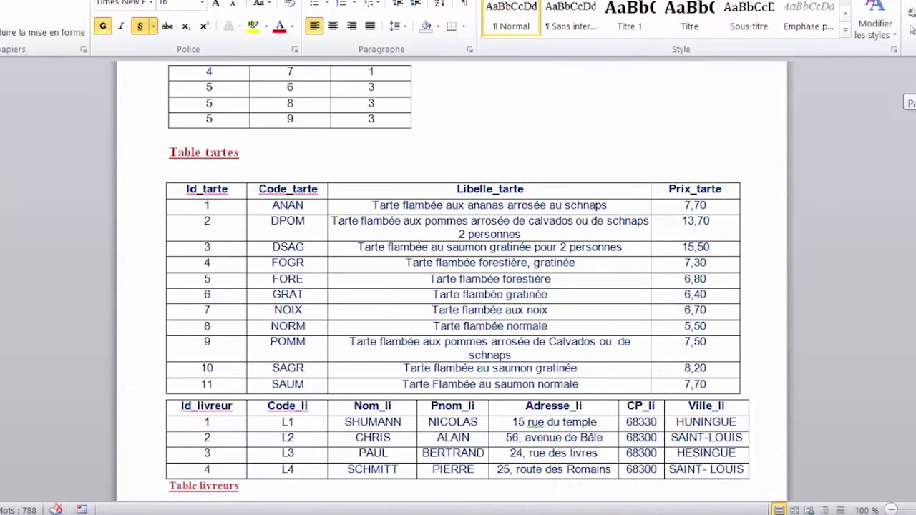
pyautogui.scroll(-2, 459, 287)
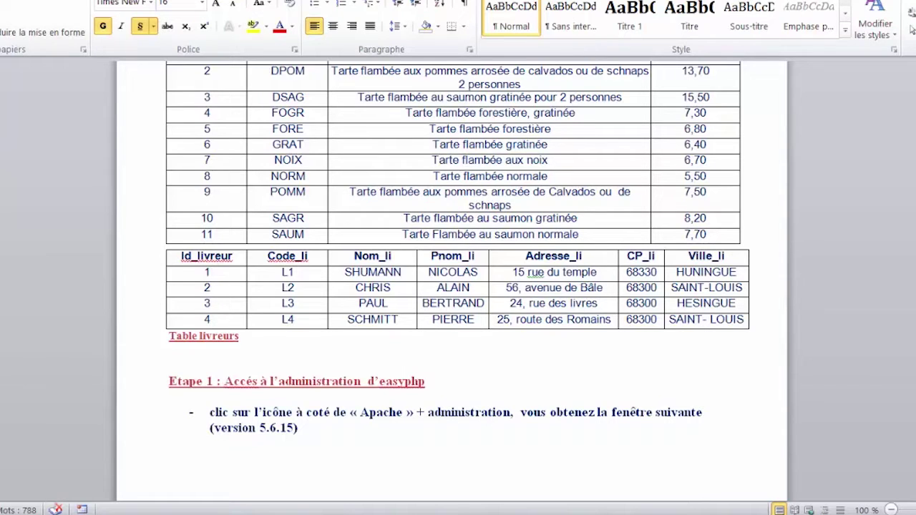
pyautogui.scroll(15, 451, 279)
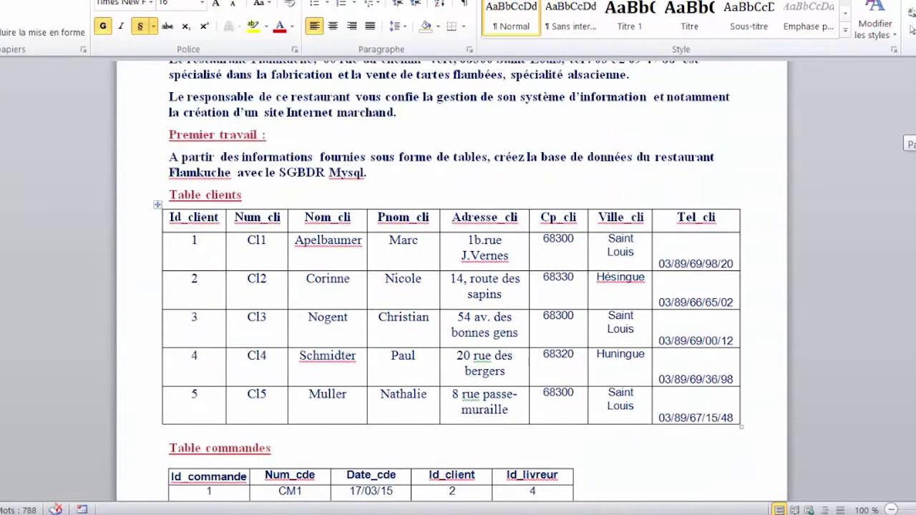
pyautogui.scroll(-1, 451, 279)
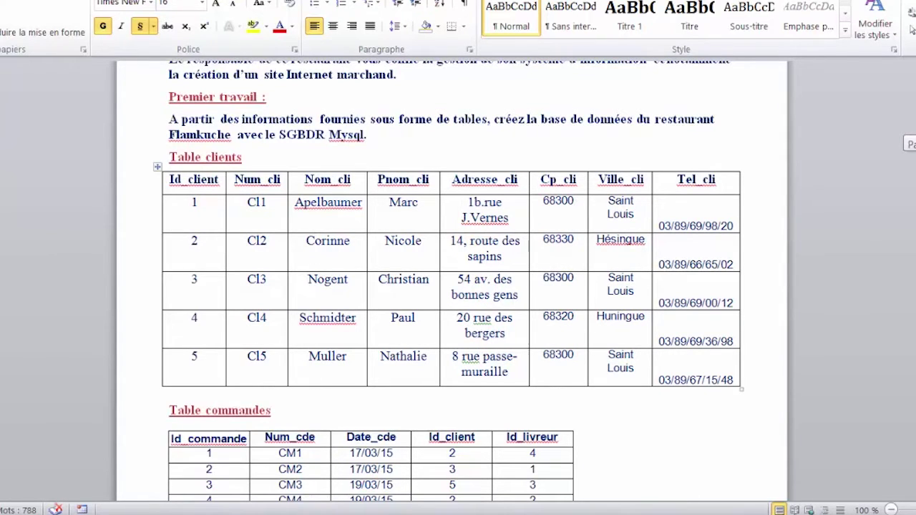
pyautogui.scroll(-2, 451, 279)
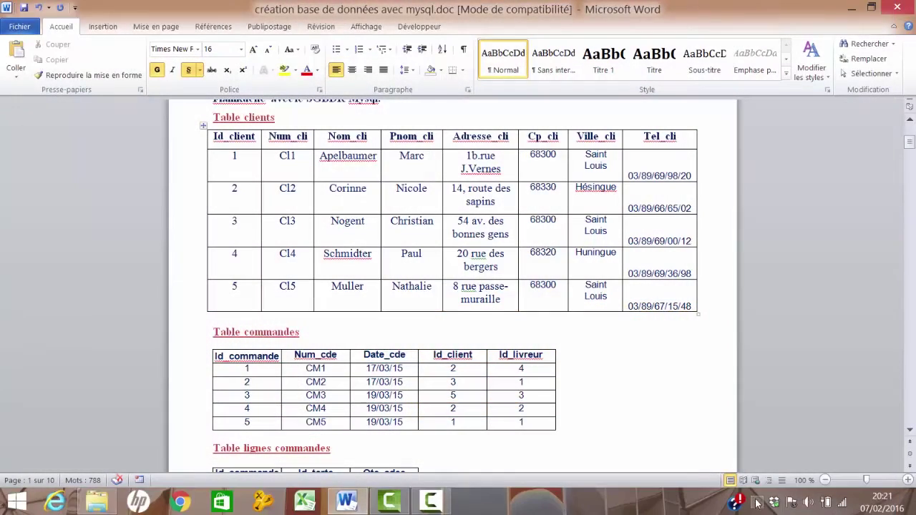
# Step: Open the EasyPHP administration page and launch its first PhpMyAdmin 4.1.4 MySQL administration module
pyautogui.click(757, 504)
pyautogui.rightClick(721, 435)
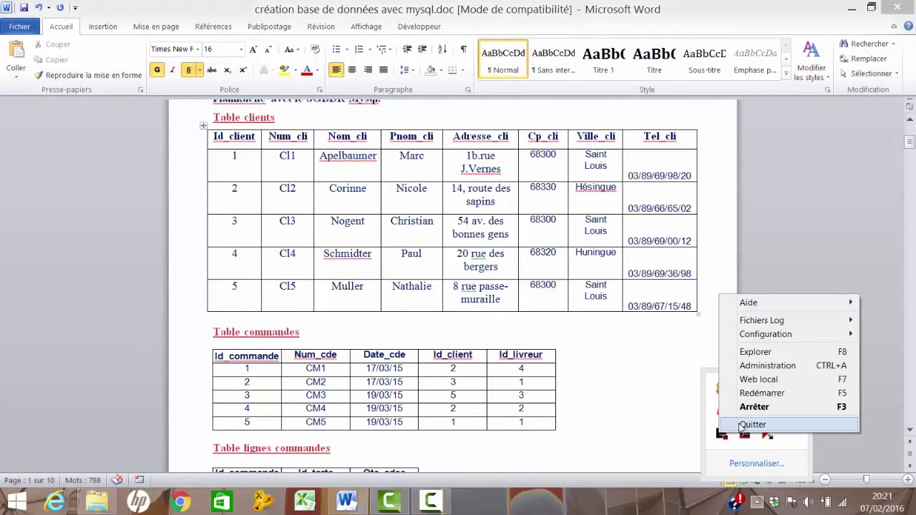
pyautogui.click(789, 366)
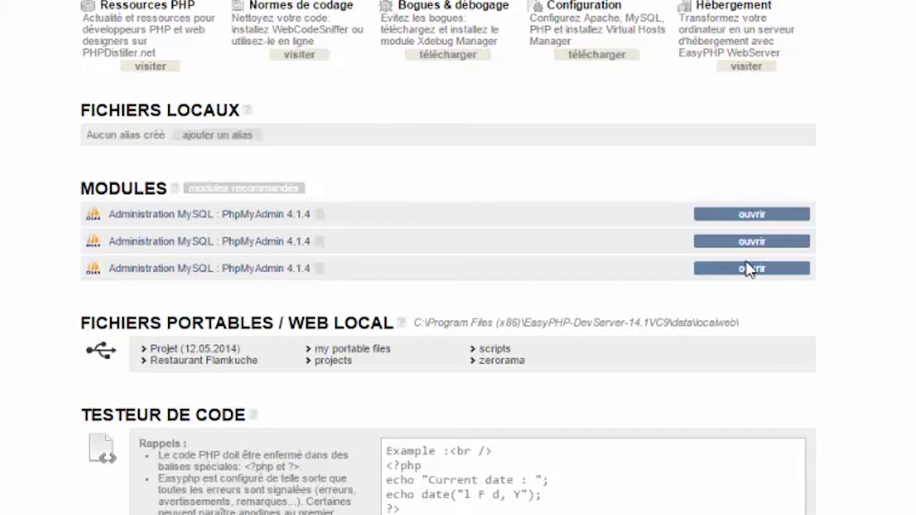
pyautogui.click(746, 216)
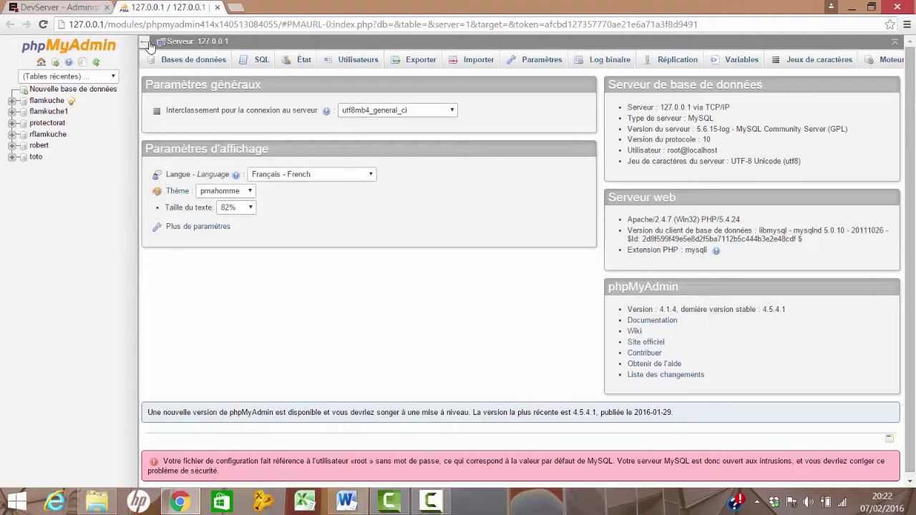
# Step: Create a database named FLAMKUCHE2 with the utf8_general_ci collation and open it
pyautogui.click(181, 63)
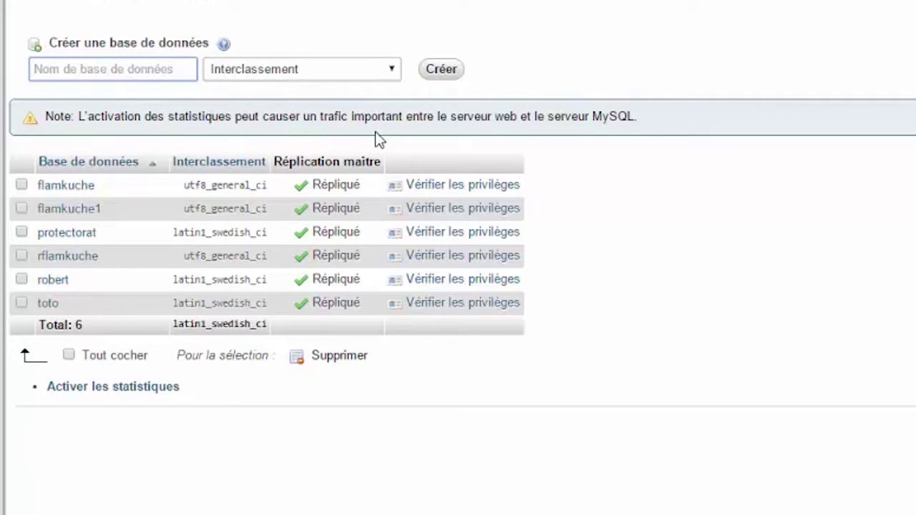
pyautogui.write('FLA')
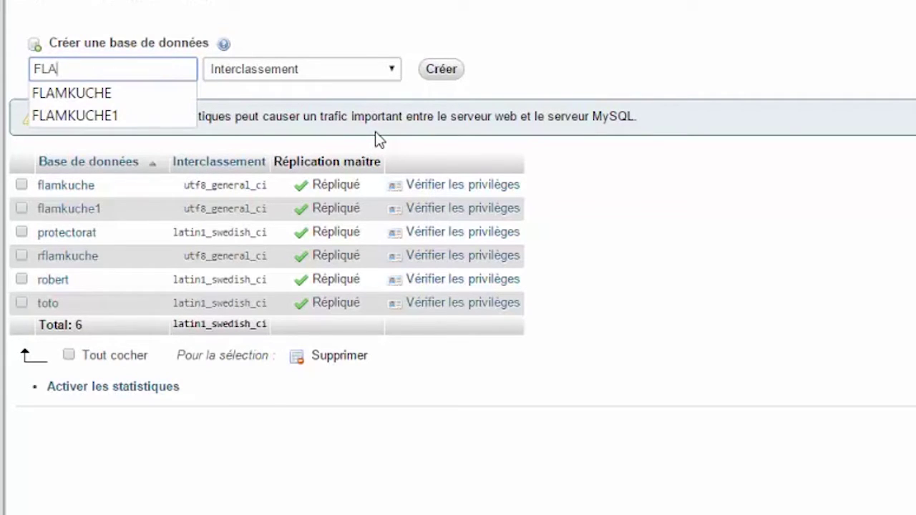
pyautogui.write('MKUCHE2')
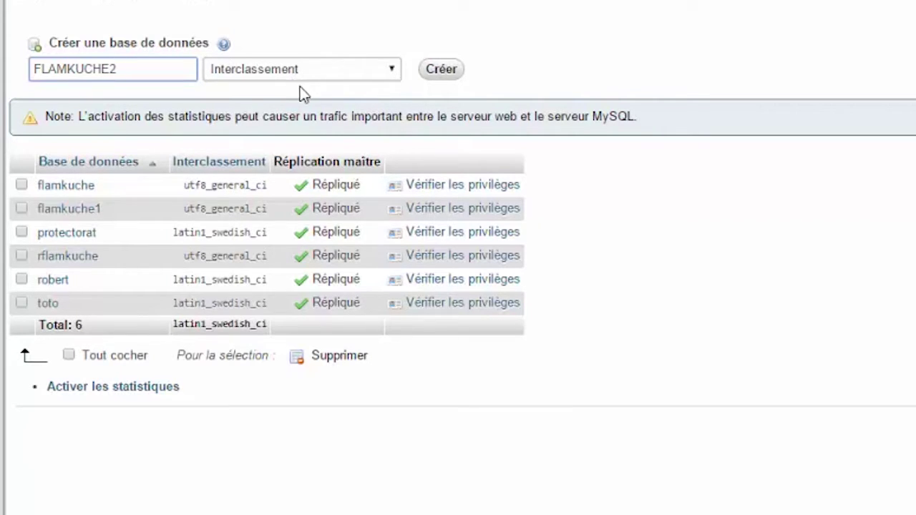
pyautogui.click(390, 70)
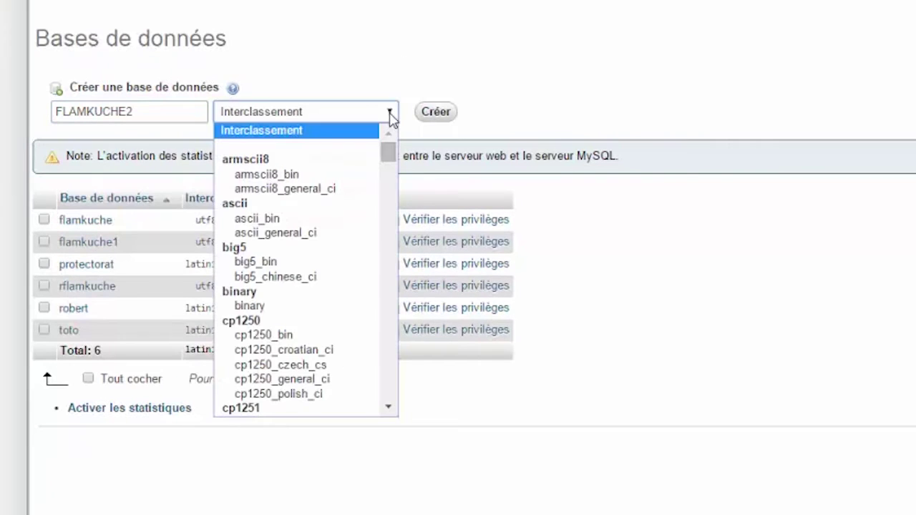
pyautogui.moveTo(391, 154); pyautogui.dragTo(404, 351)
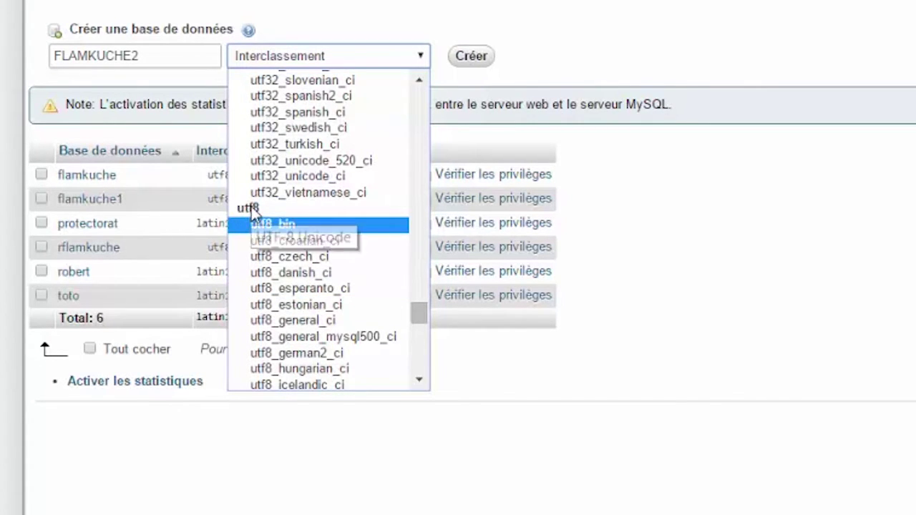
pyautogui.click(297, 326)
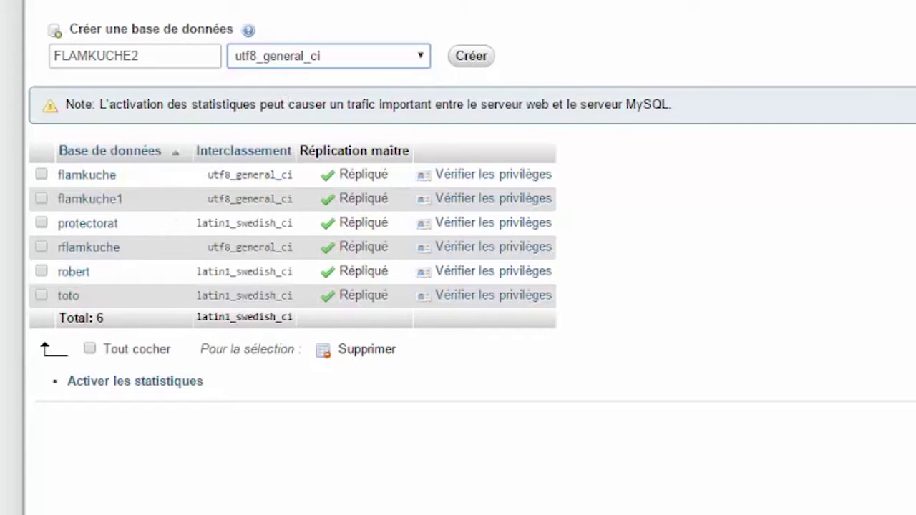
pyautogui.click(473, 60)
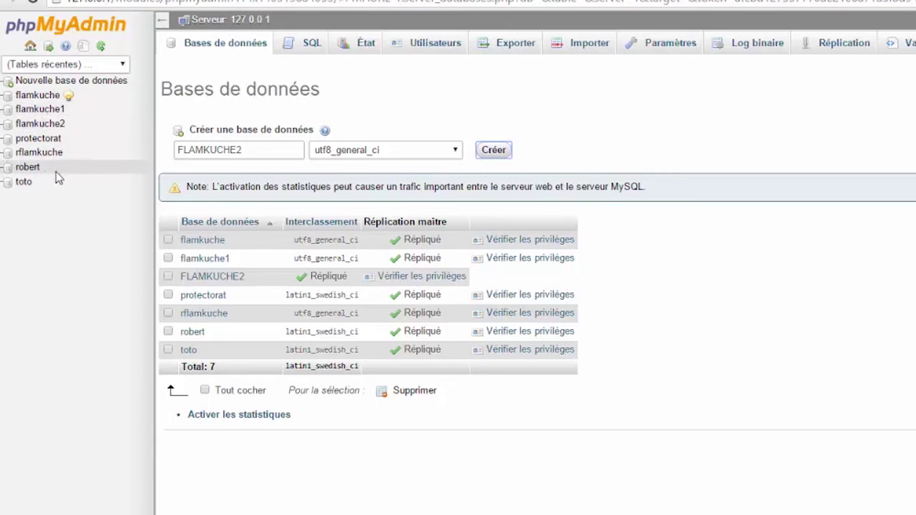
pyautogui.click(38, 126)
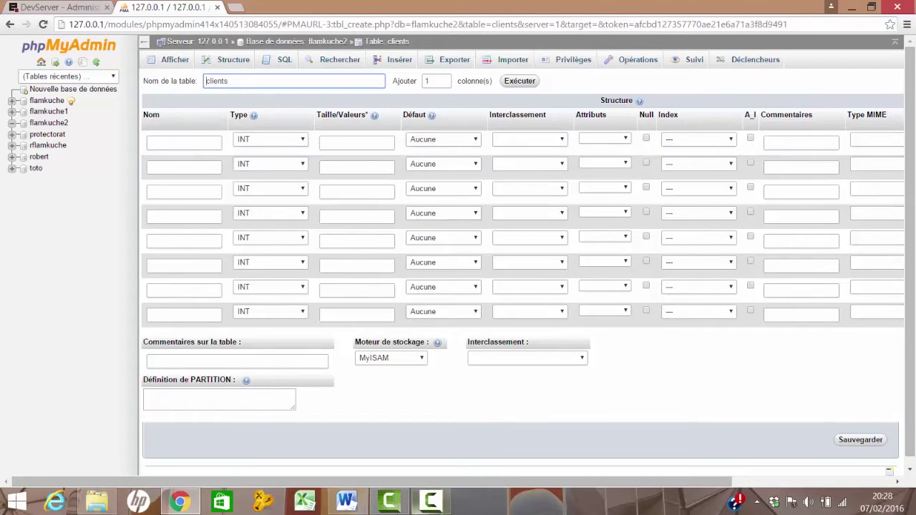
# Step: Switch to the Word document and review its notes on column types, attributes, auto-increment and table type
pyautogui.click(348, 504)
pyautogui.scroll(-4, 403, 313)
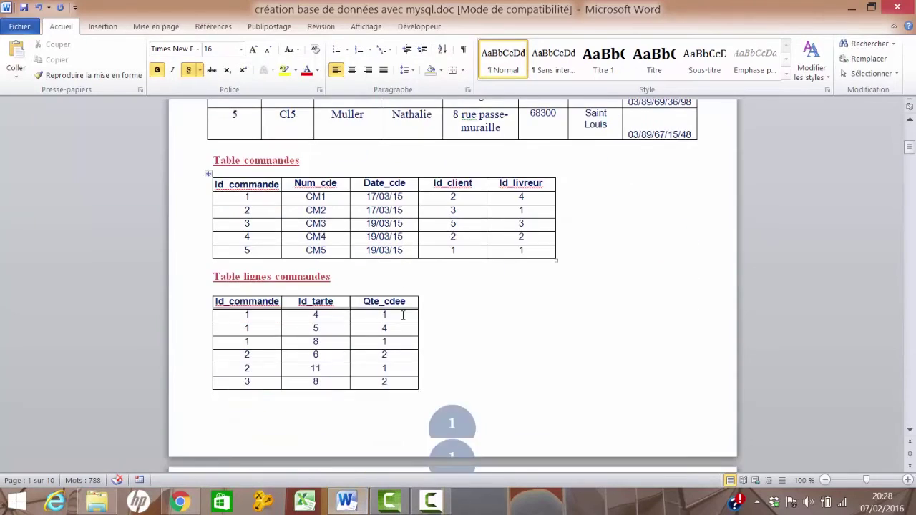
pyautogui.scroll(-20, 403, 315)
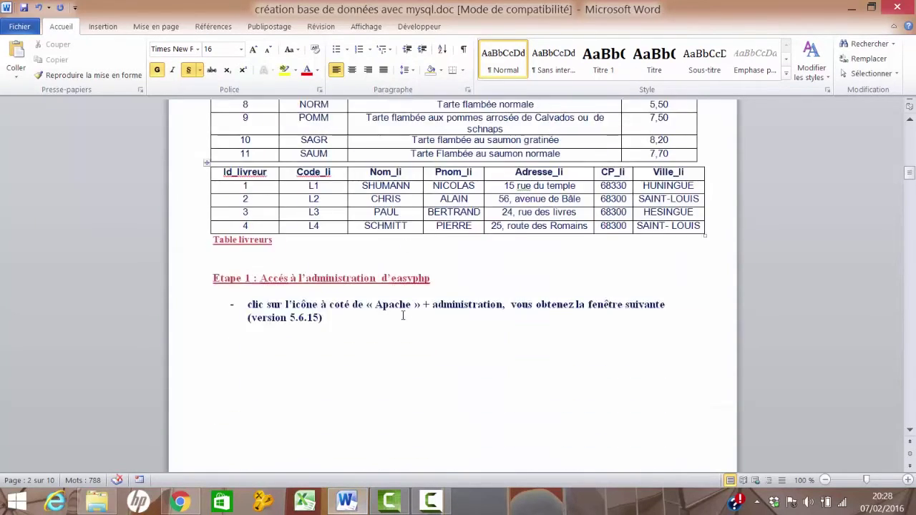
pyautogui.scroll(-10, 403, 315)
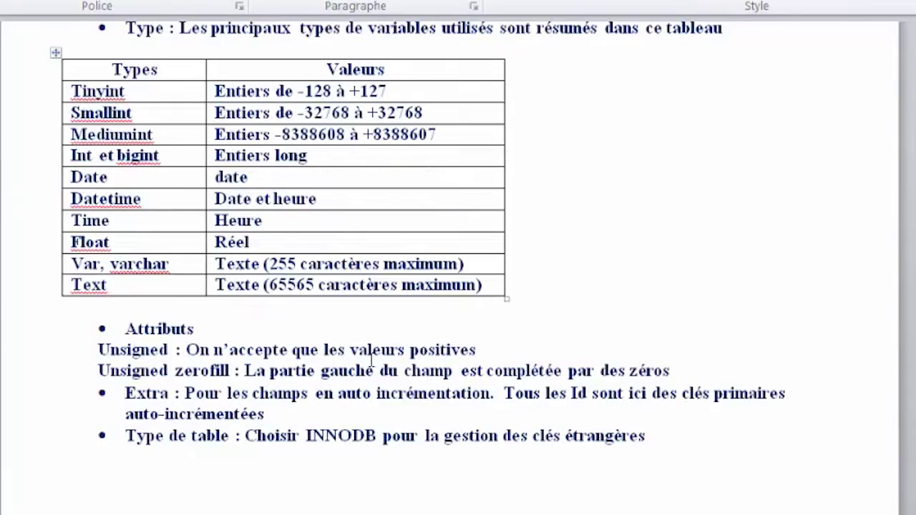
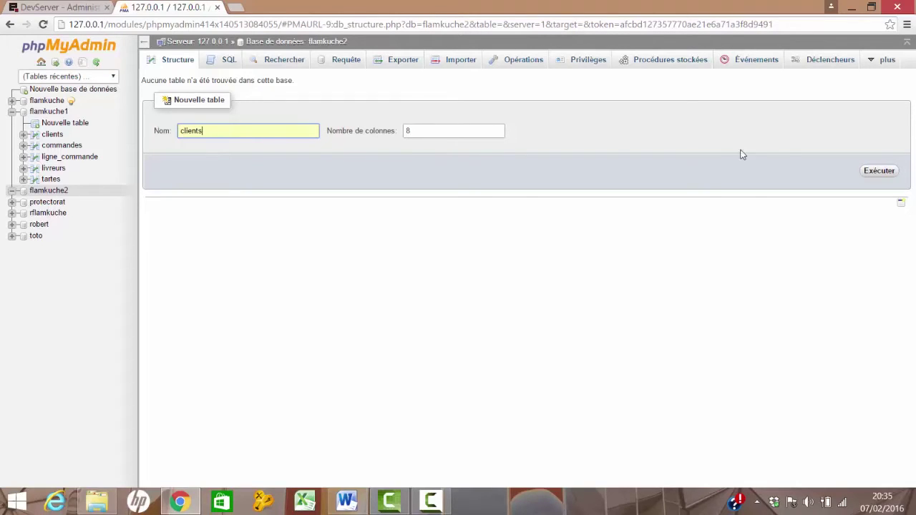
# Step: Start the 8-column table clients in the flamkuche2 database and name its first column Id_client
pyautogui.click(873, 175)
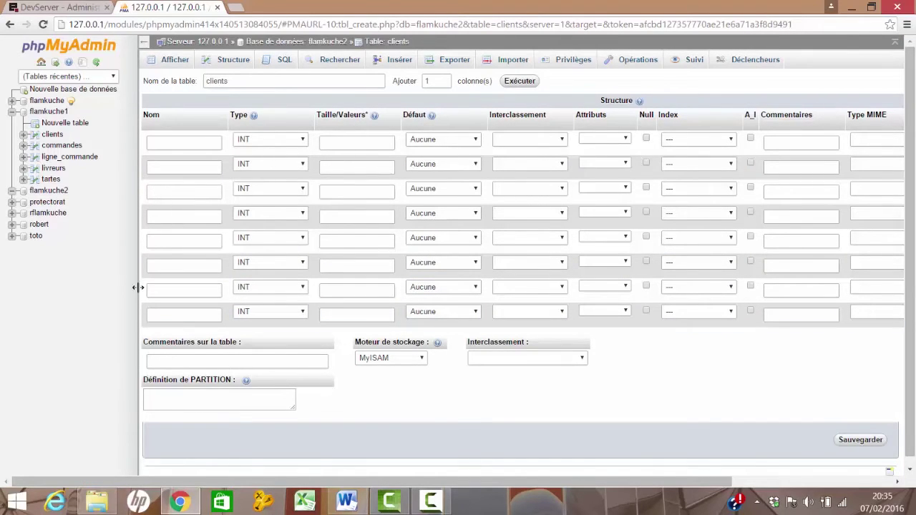
pyautogui.click(169, 142)
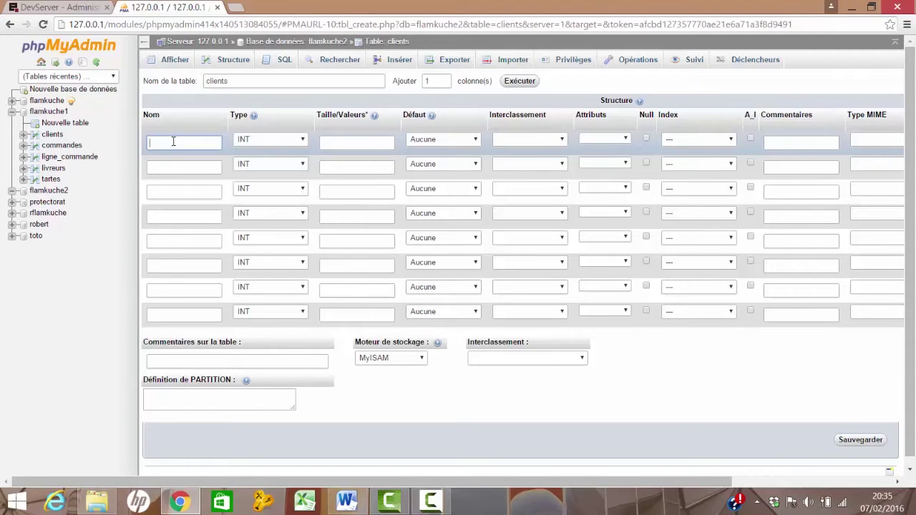
pyautogui.write('I')
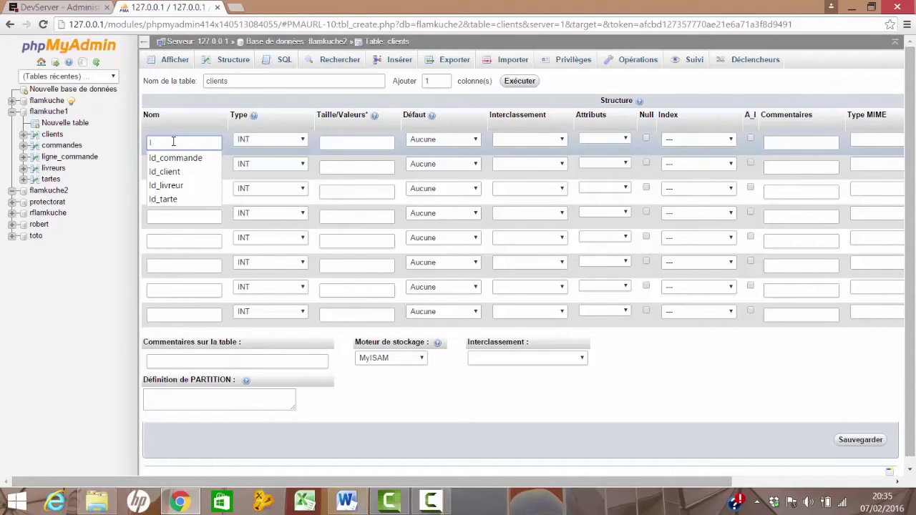
pyautogui.write('d')
pyautogui.click(170, 178)
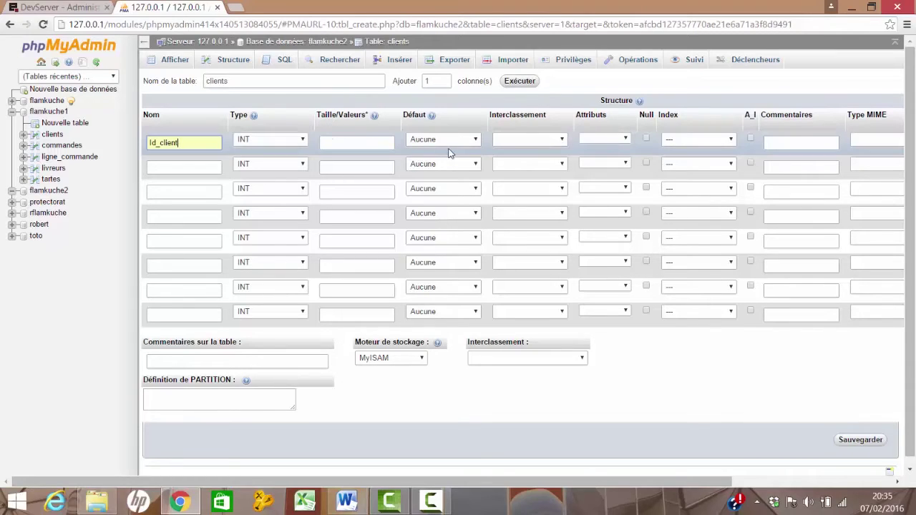
pyautogui.click(476, 141)
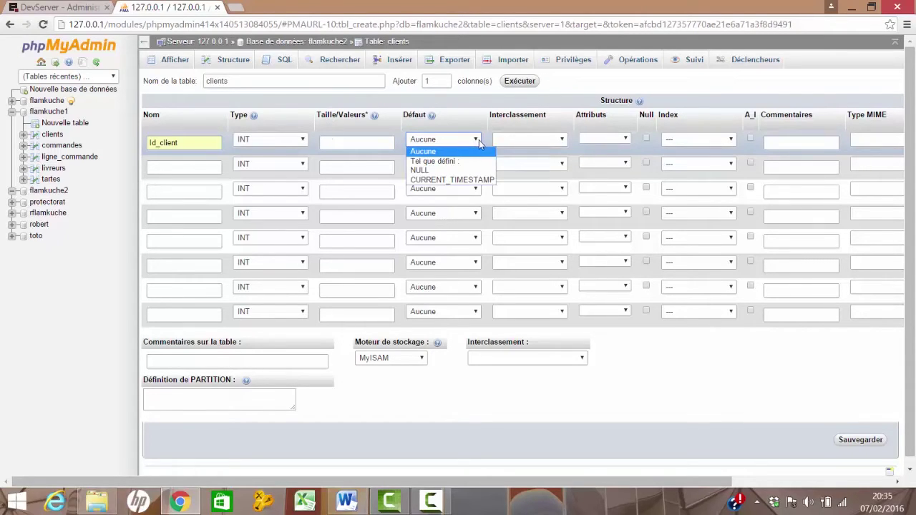
pyautogui.click(476, 142)
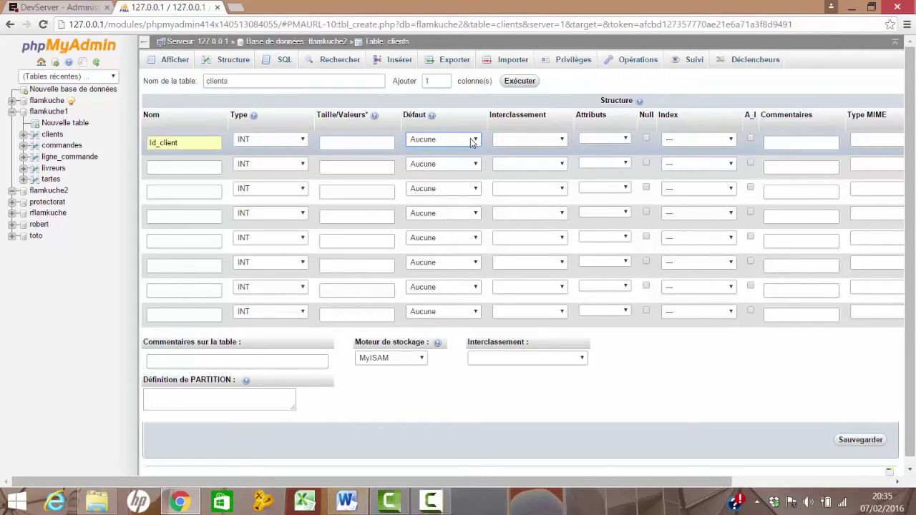
pyautogui.click(563, 141)
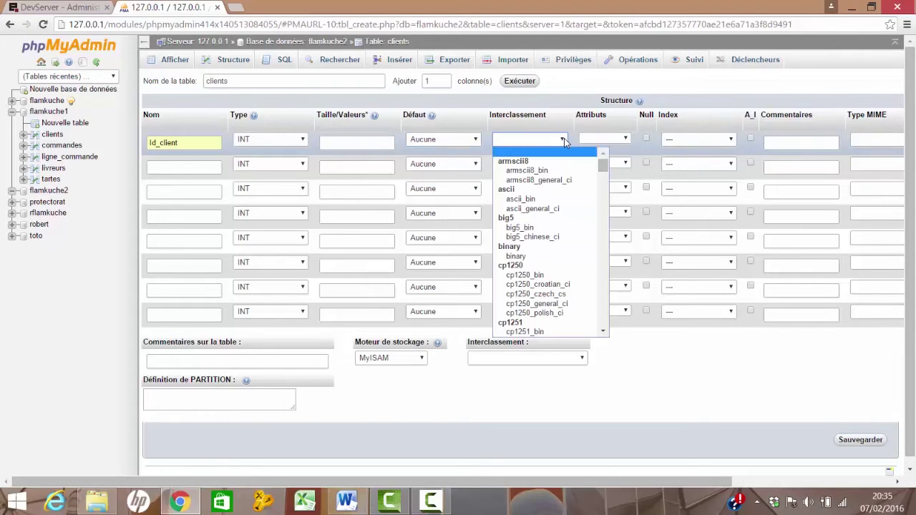
pyautogui.click(564, 140)
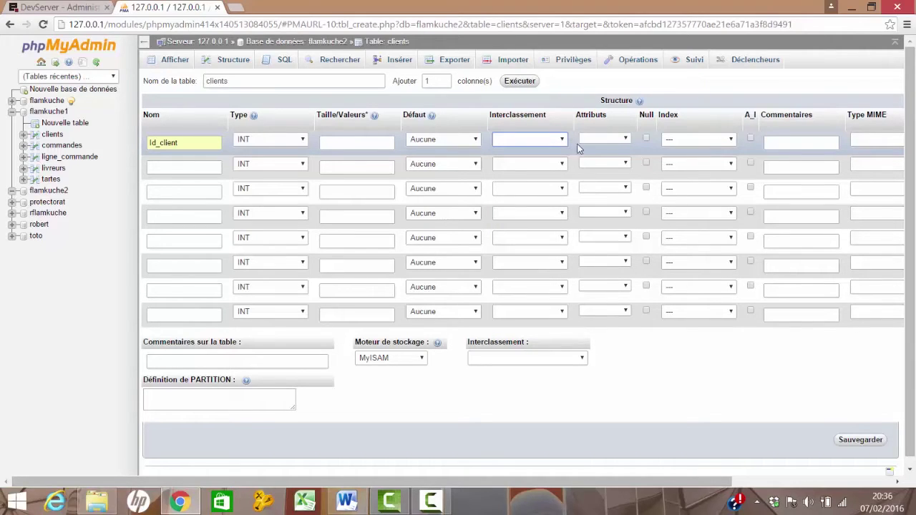
pyautogui.click(626, 139)
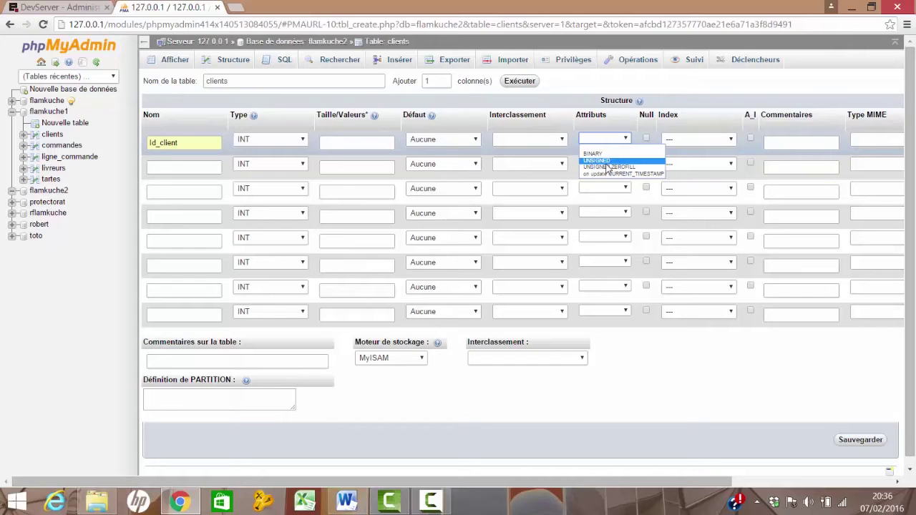
pyautogui.click(646, 139)
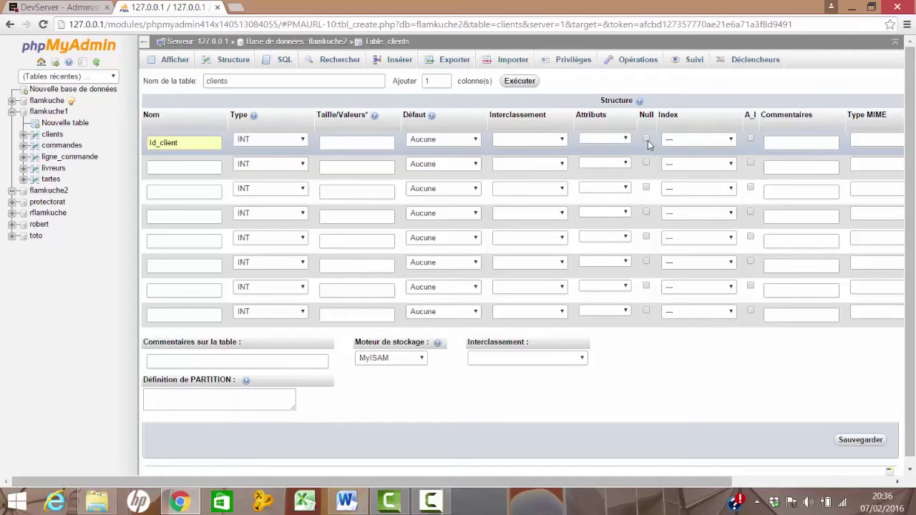
# Step: Set the Id_client column's index to PRIMARY and enable auto-increment (A_I) for it
pyautogui.click(731, 140)
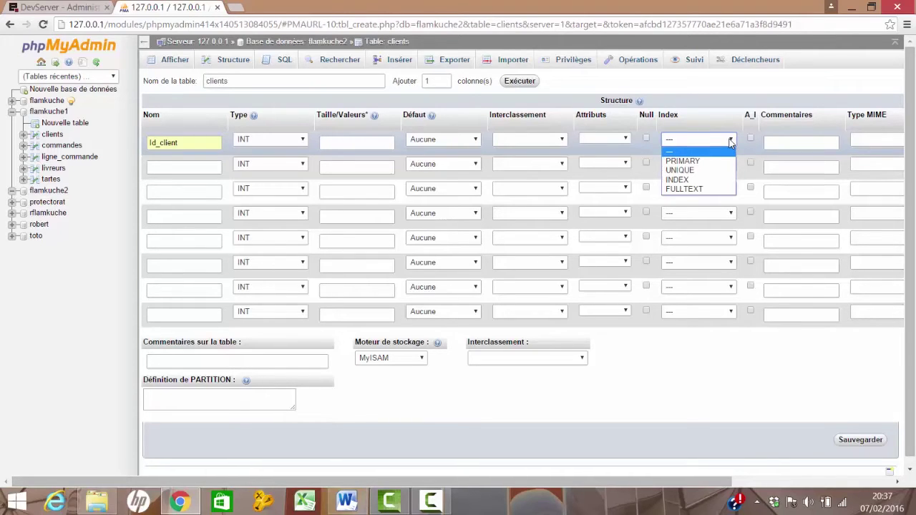
pyautogui.click(685, 162)
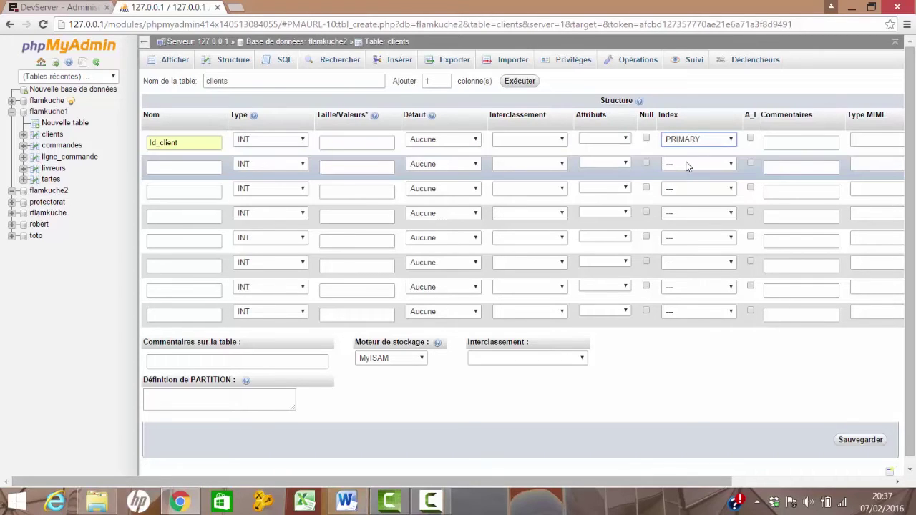
pyautogui.click(748, 141)
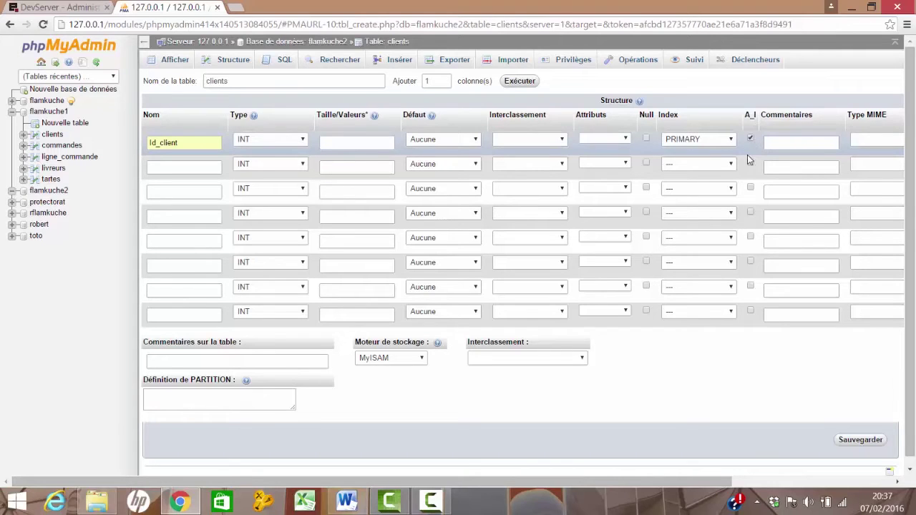
# Step: Define the second column of the clients table as Num_cli, type VARCHAR with length 50
pyautogui.click(163, 165)
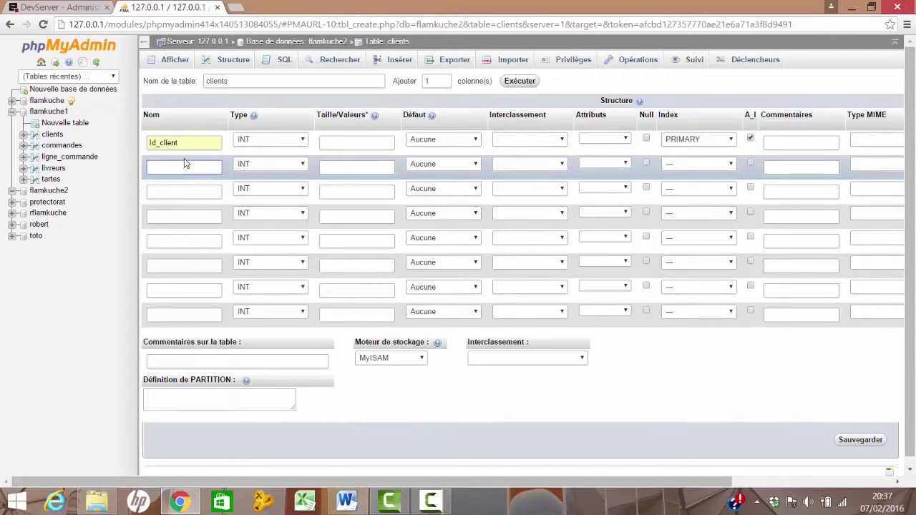
pyautogui.write('N')
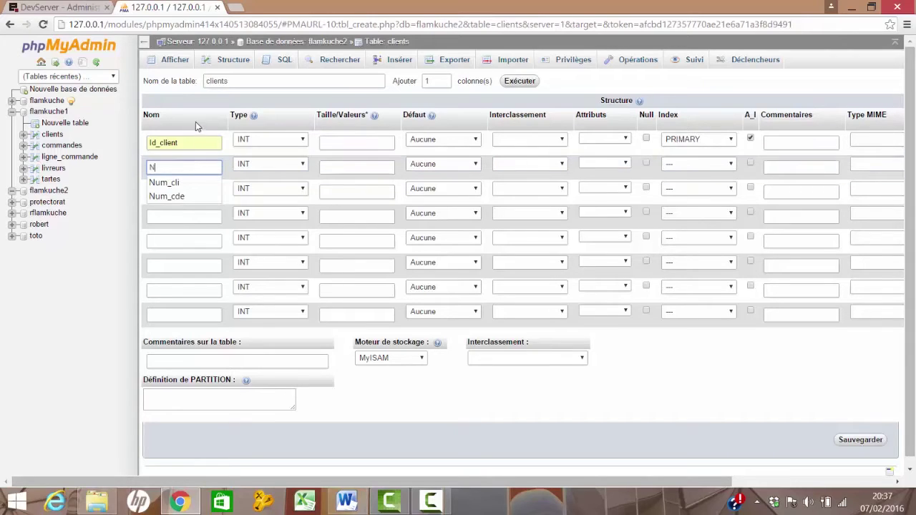
pyautogui.click(164, 183)
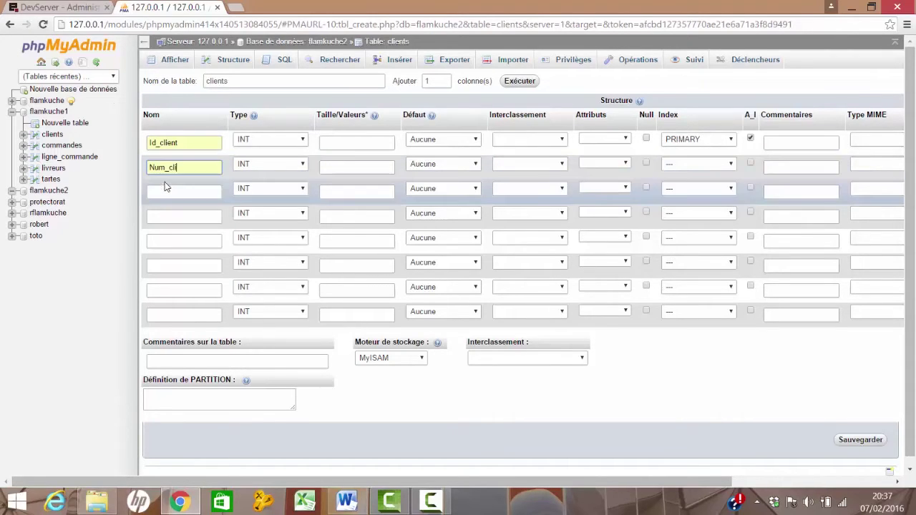
pyautogui.click(303, 167)
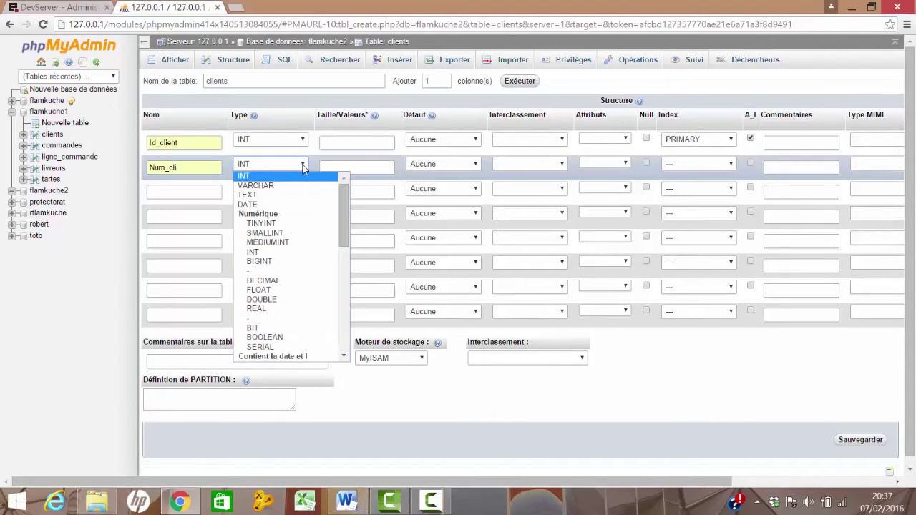
pyautogui.click(263, 186)
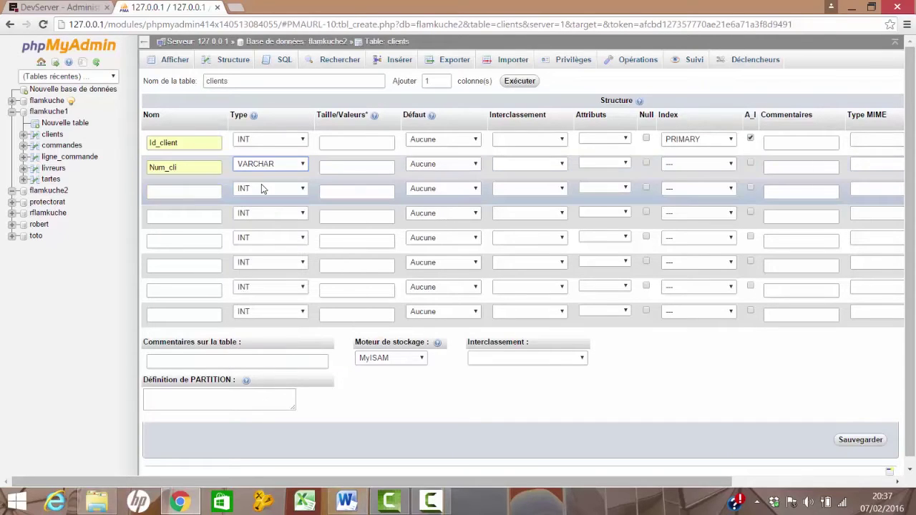
pyautogui.click(349, 168)
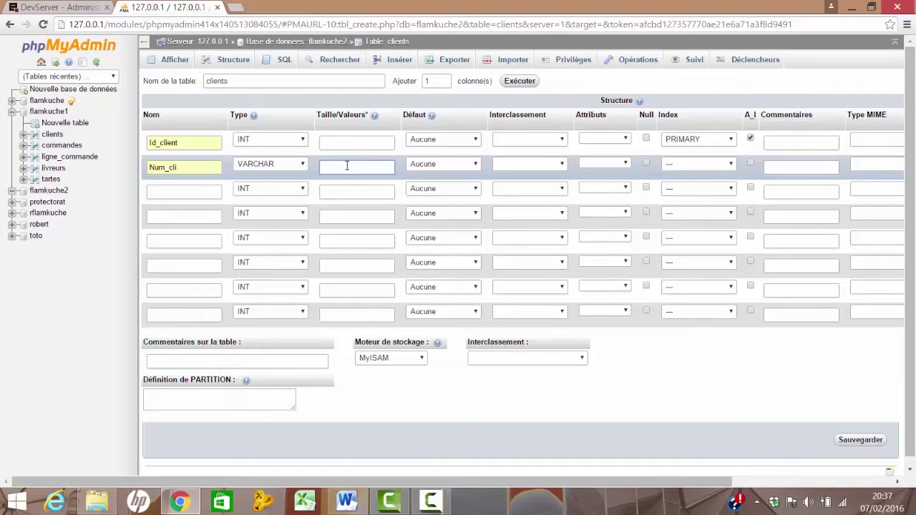
pyautogui.write('50')
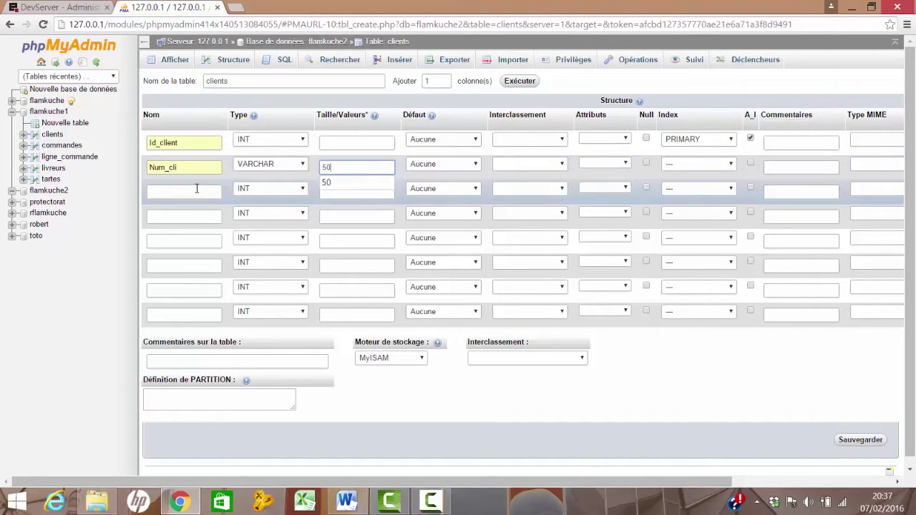
# Step: Define the third column as Nom_cli, type VARCHAR with length 50
pyautogui.click(197, 189)
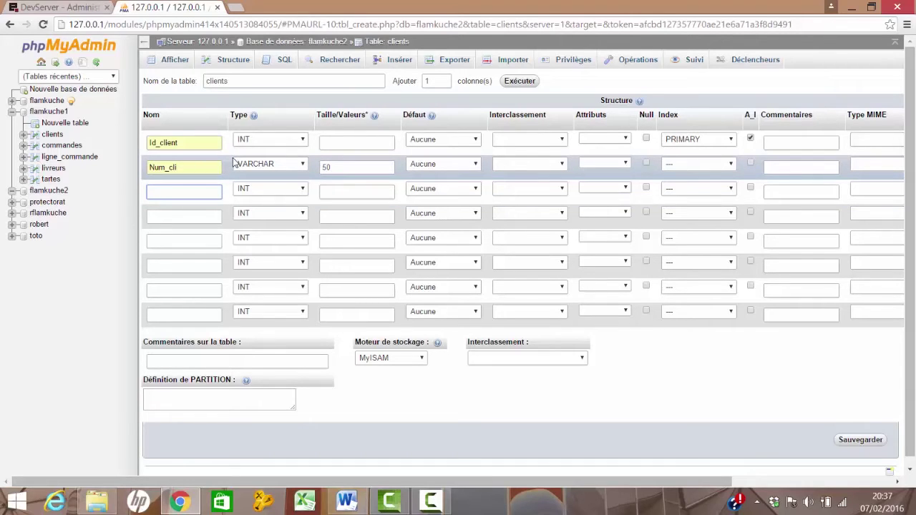
pyautogui.write('Nom_cli')
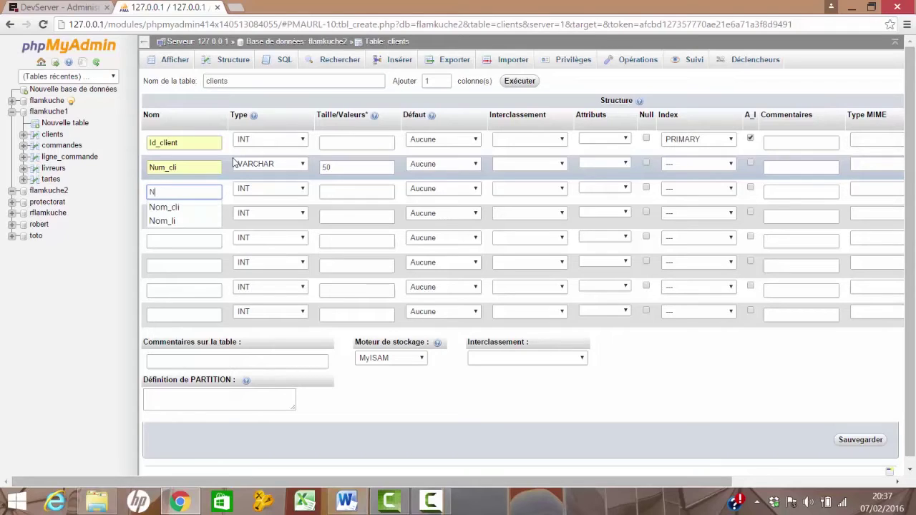
pyautogui.click(164, 209)
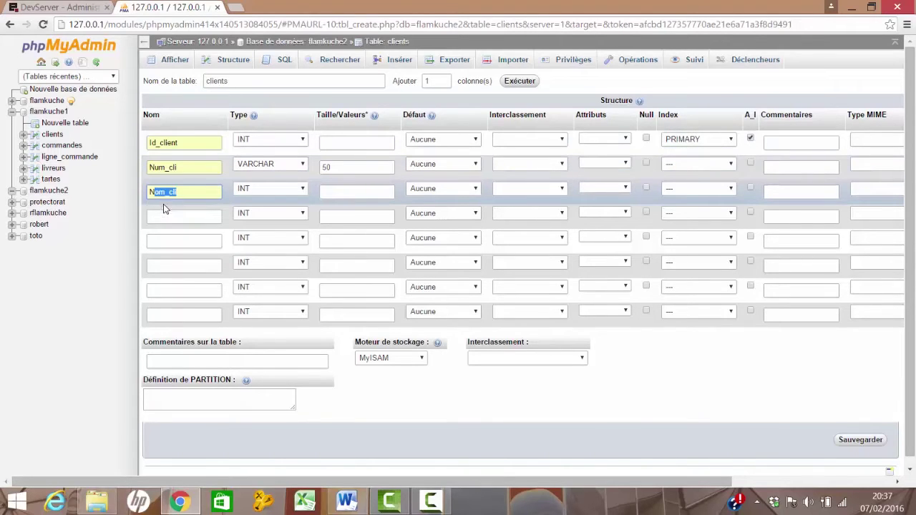
pyautogui.click(303, 192)
pyautogui.click(272, 209)
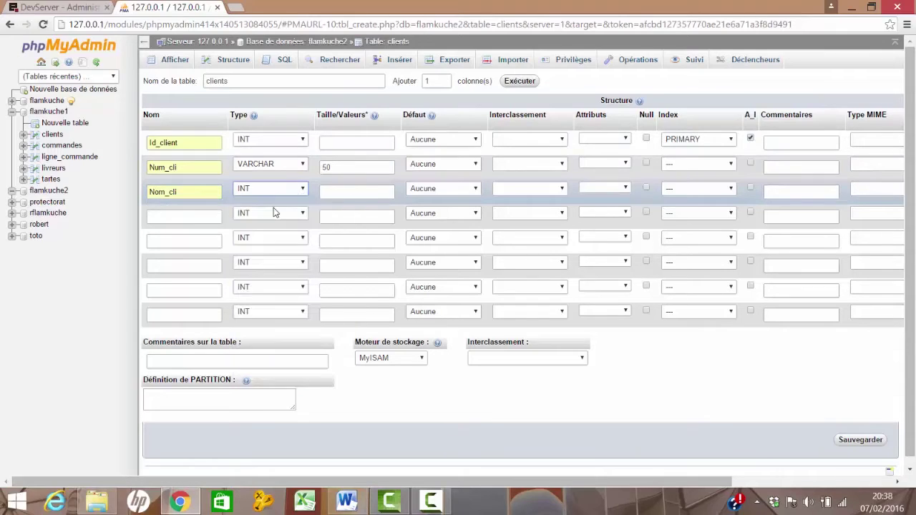
pyautogui.click(337, 189)
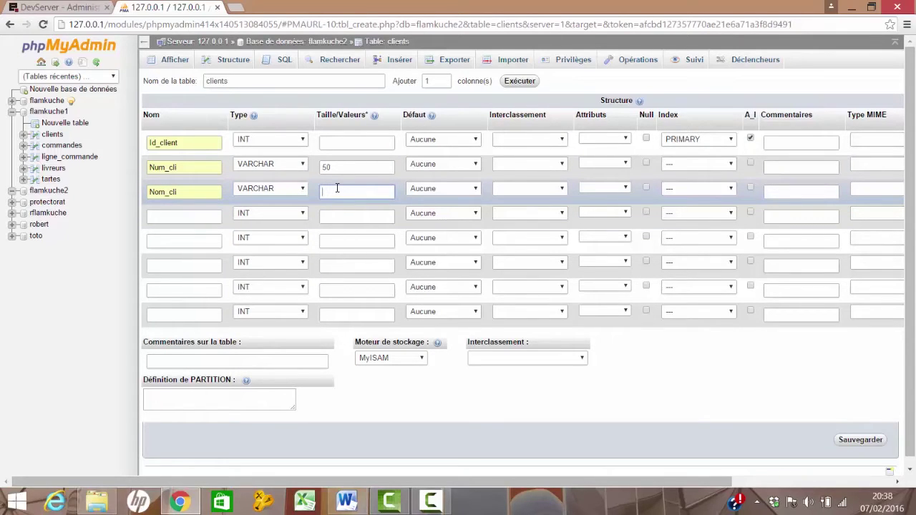
pyautogui.write('50')
# Step: Define the fourth column as Pnom_cli, type VARCHAR with length 50
pyautogui.click(166, 214)
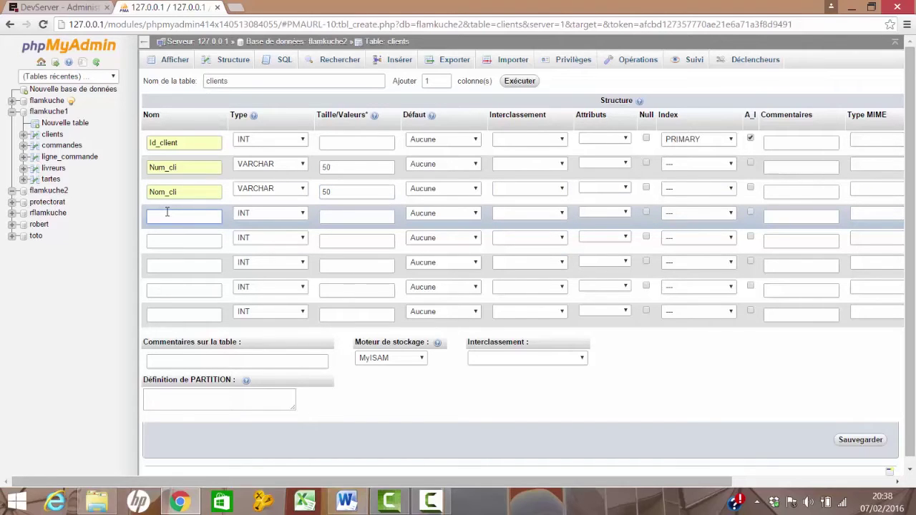
pyautogui.write('Pn')
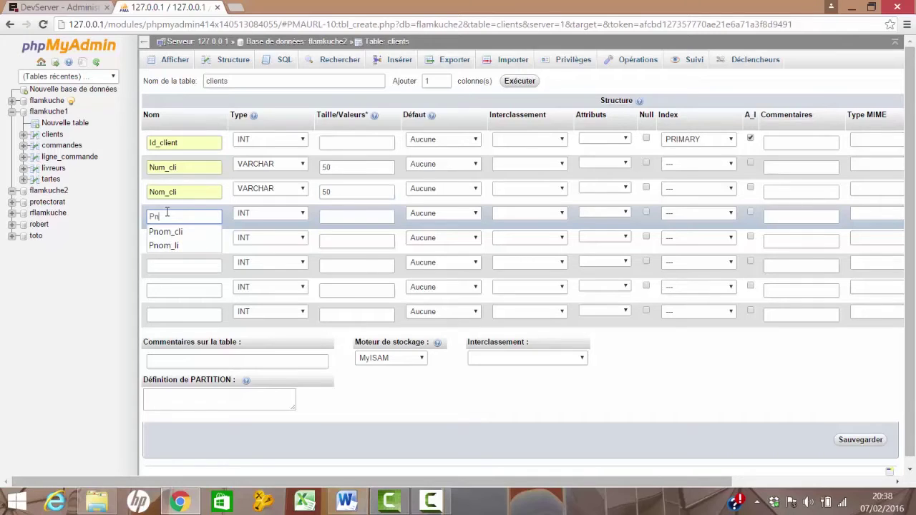
pyautogui.click(166, 232)
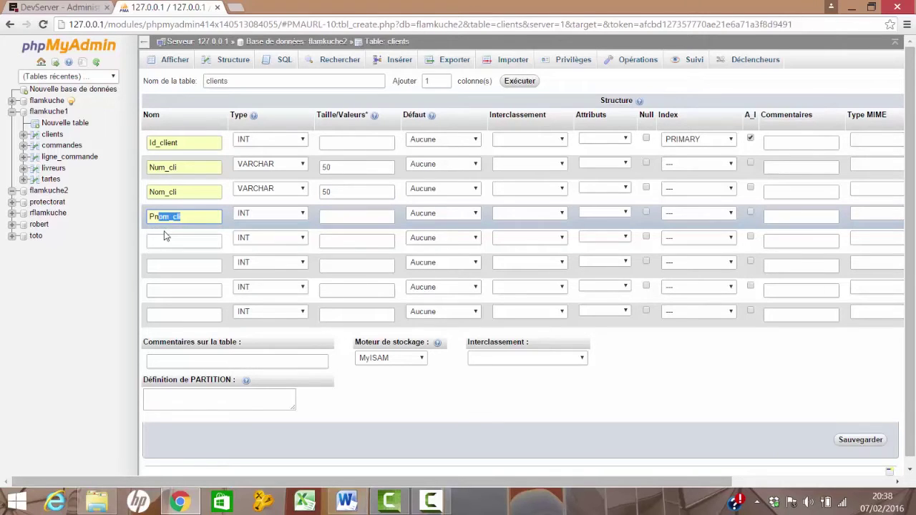
pyautogui.click(299, 214)
pyautogui.click(280, 236)
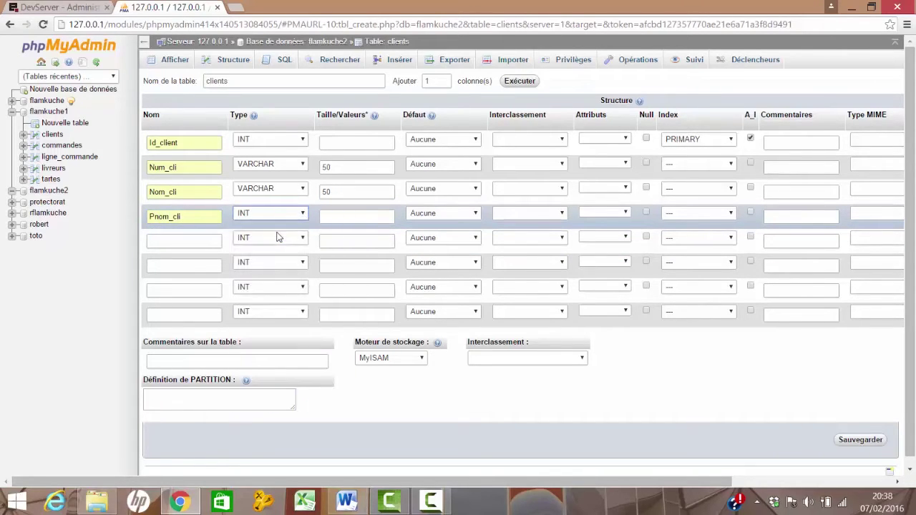
pyautogui.click(341, 213)
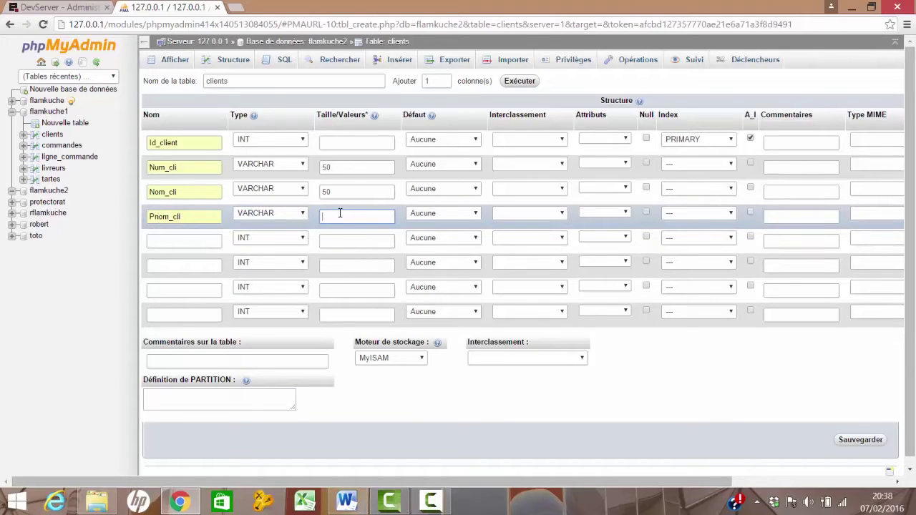
pyautogui.write('50')
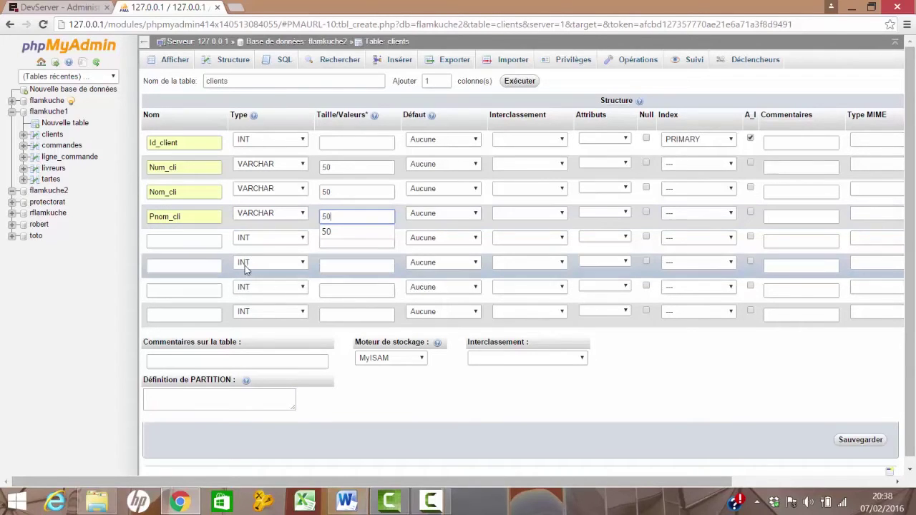
# Step: Define the fifth column as Adresse_cli, type VARCHAR with length 60
pyautogui.click(181, 241)
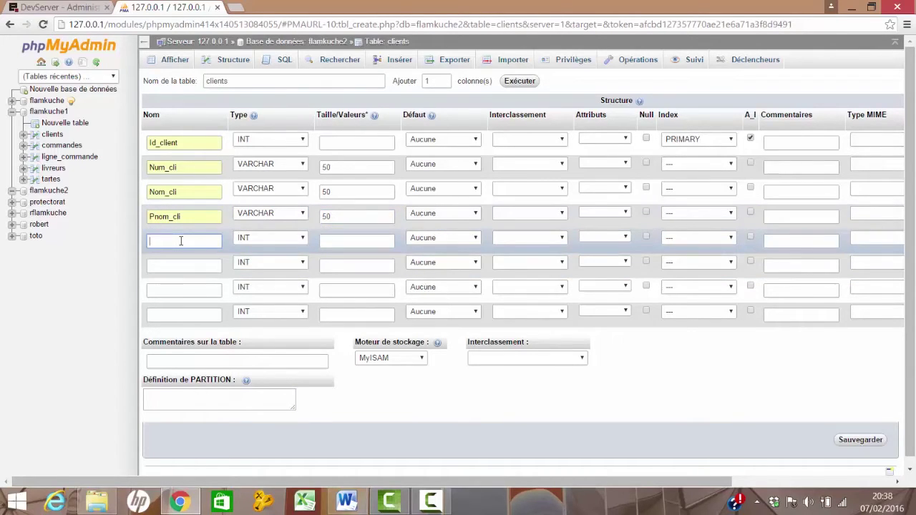
pyautogui.write('a')
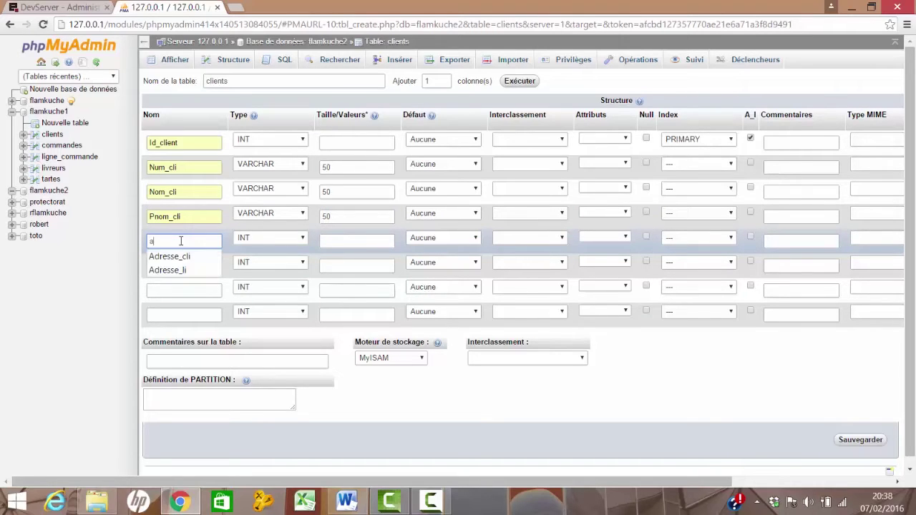
pyautogui.click(175, 254)
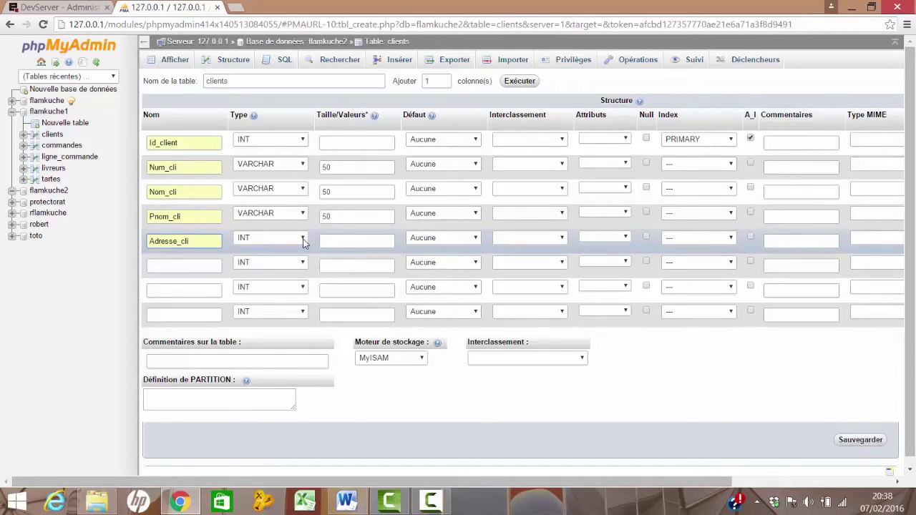
pyautogui.click(303, 242)
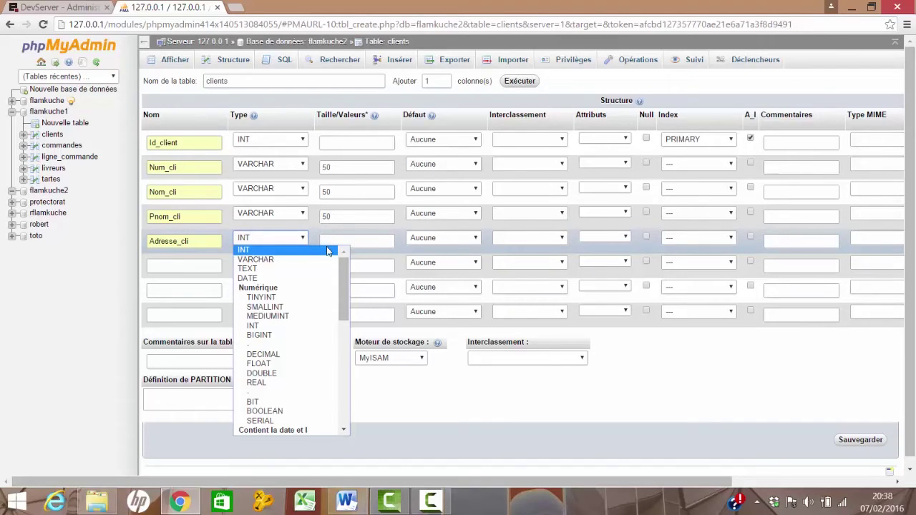
pyautogui.click(272, 259)
pyautogui.click(355, 243)
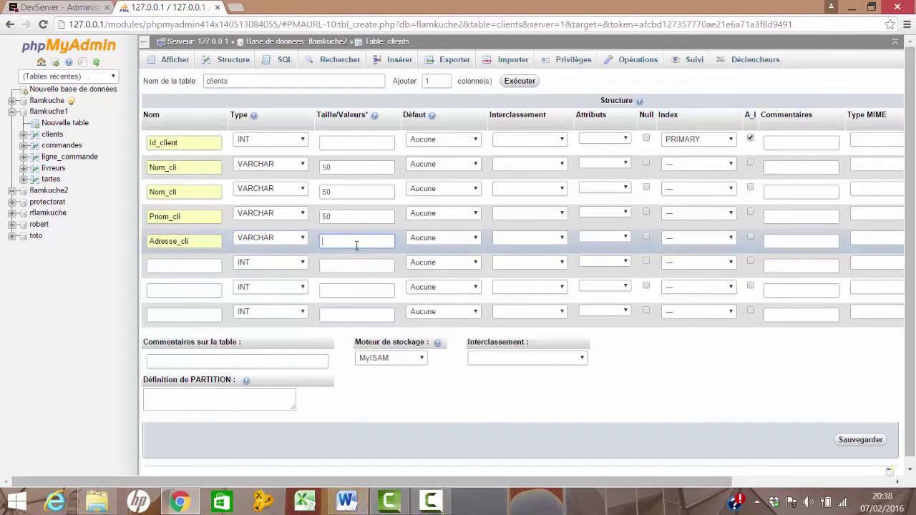
pyautogui.write('60')
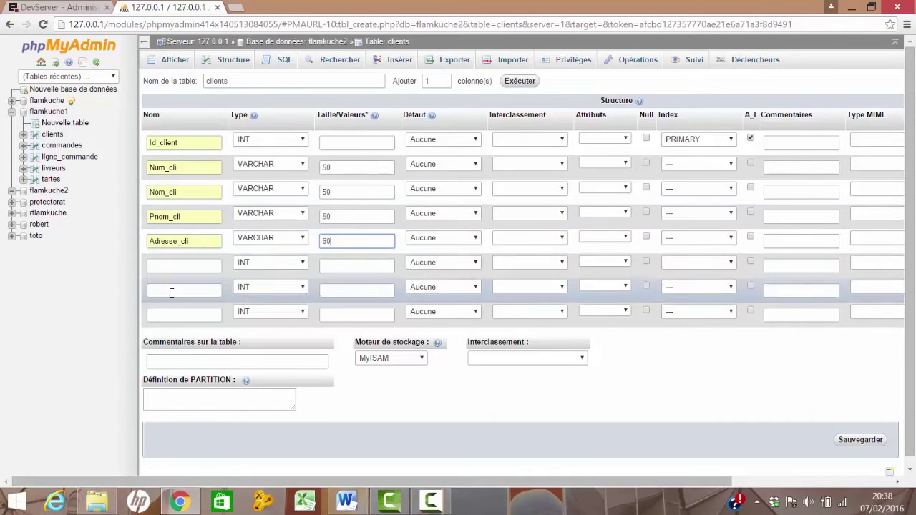
# Step: Define the sixth column as Cp_cli, type VARCHAR with length 5
pyautogui.click(163, 263)
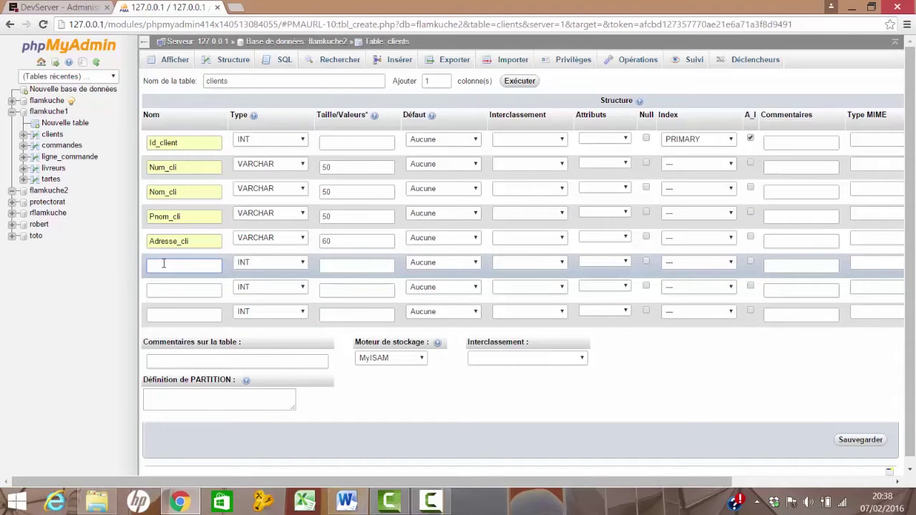
pyautogui.write('Cp')
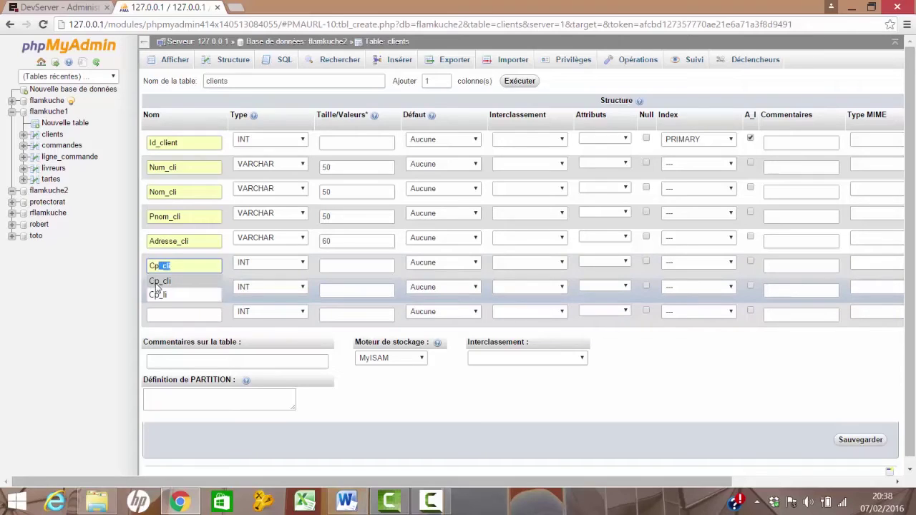
pyautogui.click(158, 285)
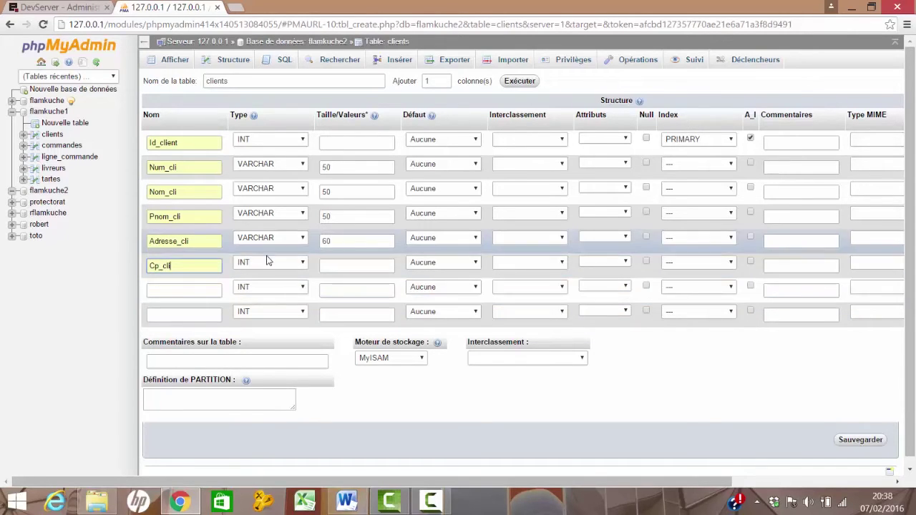
pyautogui.click(302, 263)
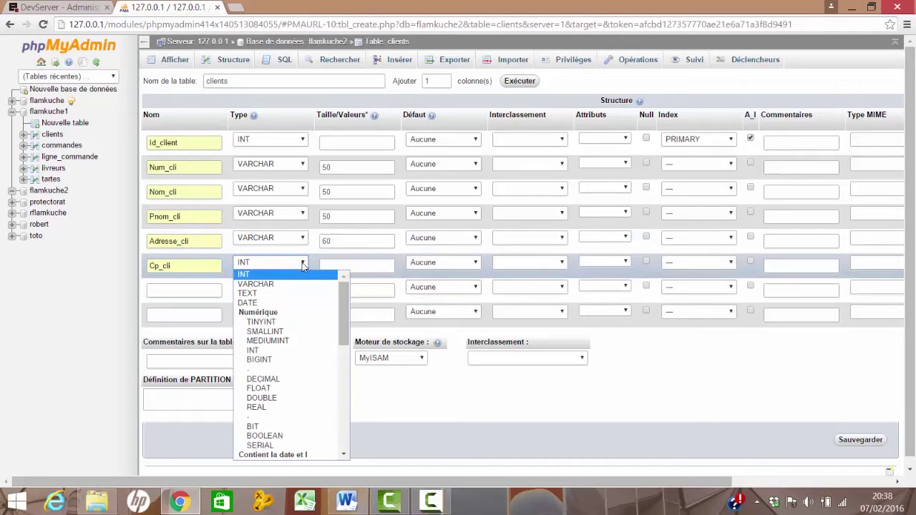
pyautogui.click(261, 285)
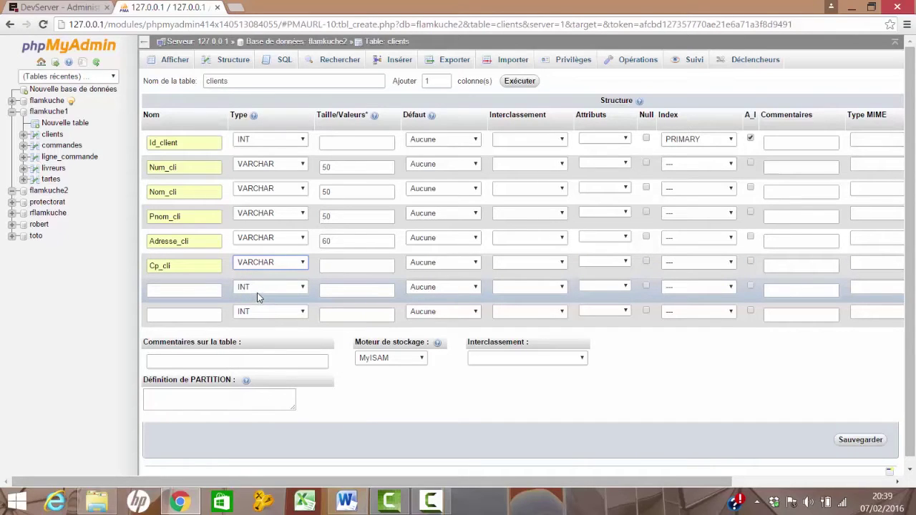
pyautogui.click(344, 266)
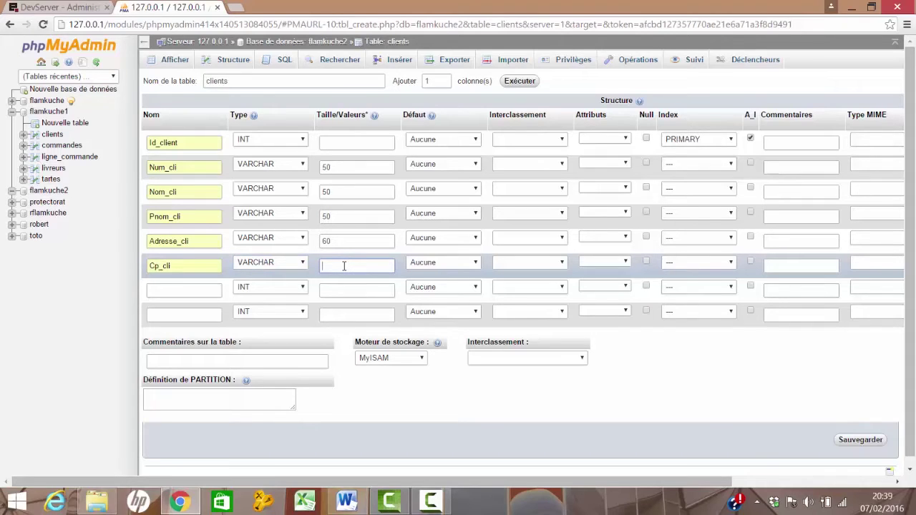
pyautogui.write('5')
# Step: Define the seventh column as Ville_cli, type VARCHAR with length 50
pyautogui.click(177, 283)
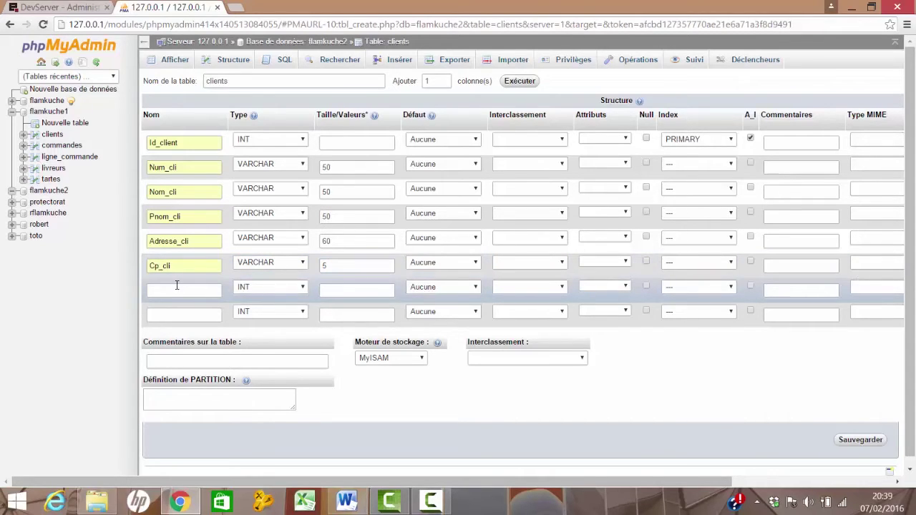
pyautogui.click(177, 286)
pyautogui.write('Ville_cli')
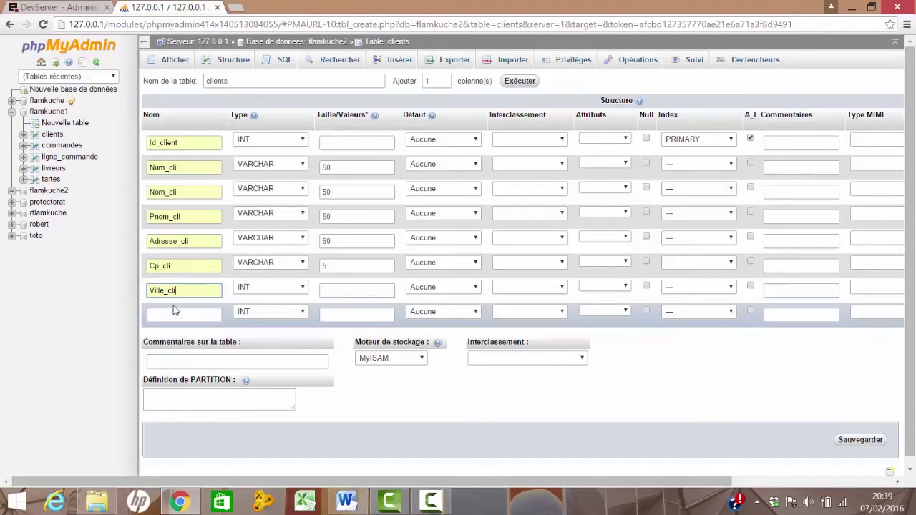
pyautogui.click(305, 289)
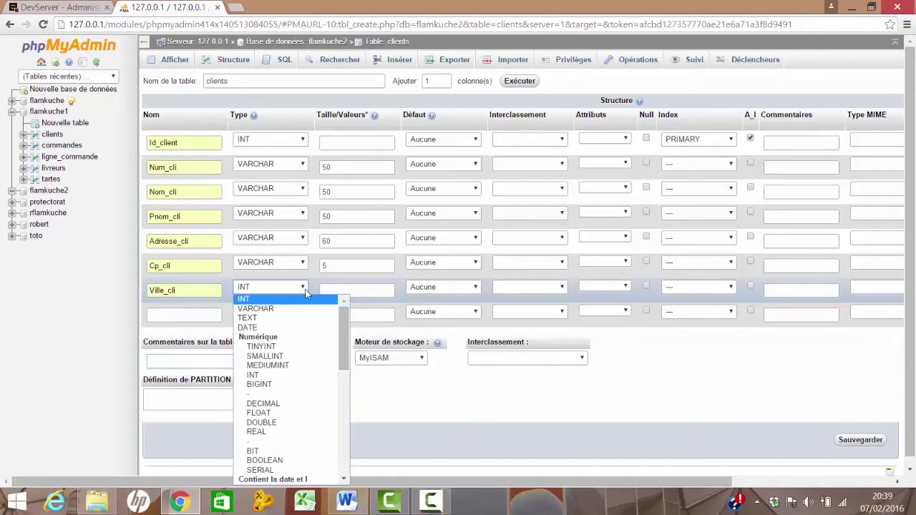
pyautogui.click(273, 308)
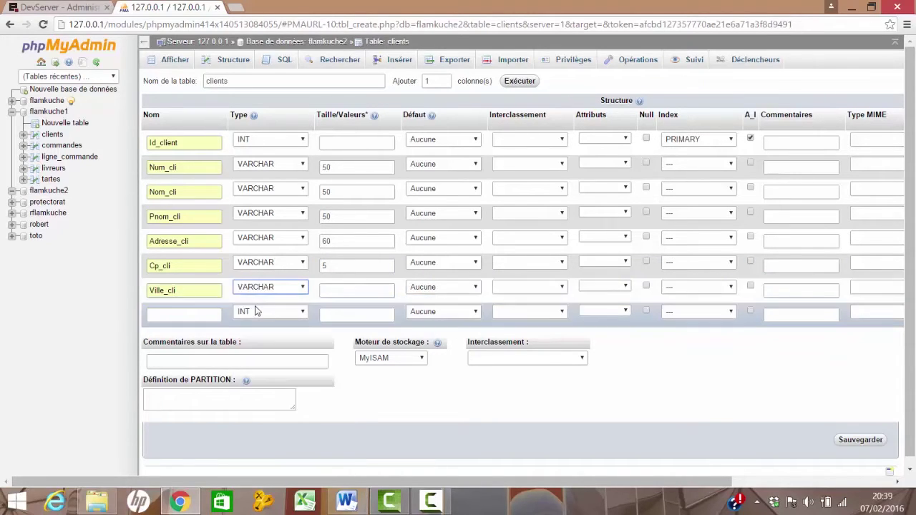
pyautogui.click(335, 290)
pyautogui.write('50')
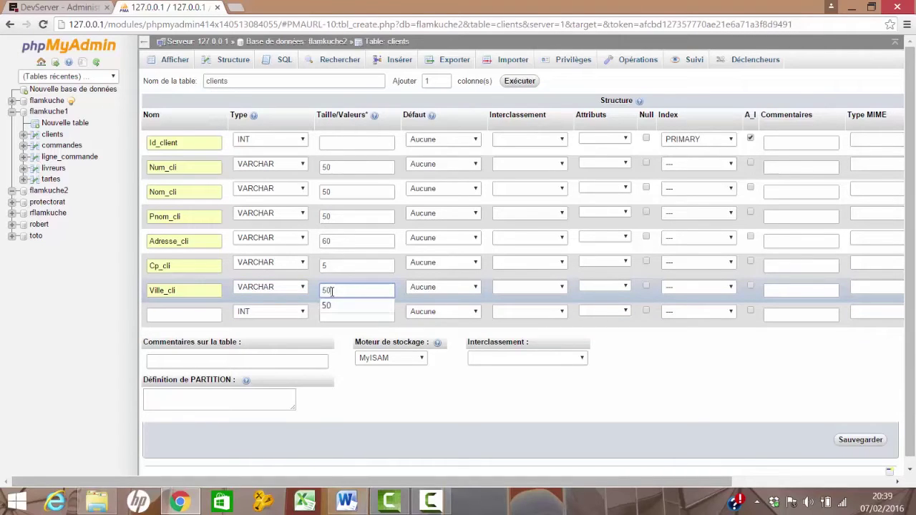
# Step: Define the eighth column as Tel_cli, type VARCHAR with length 14
pyautogui.click(181, 313)
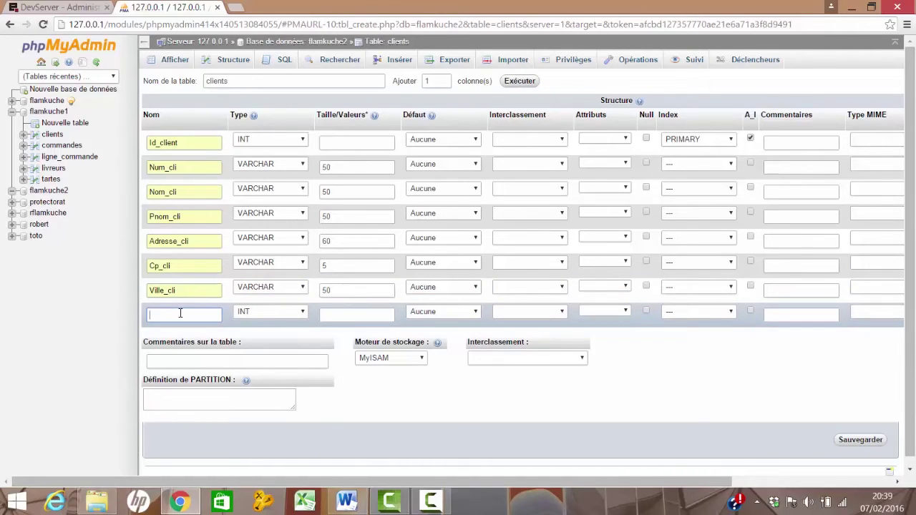
pyautogui.write('Tel')
pyautogui.click(161, 333)
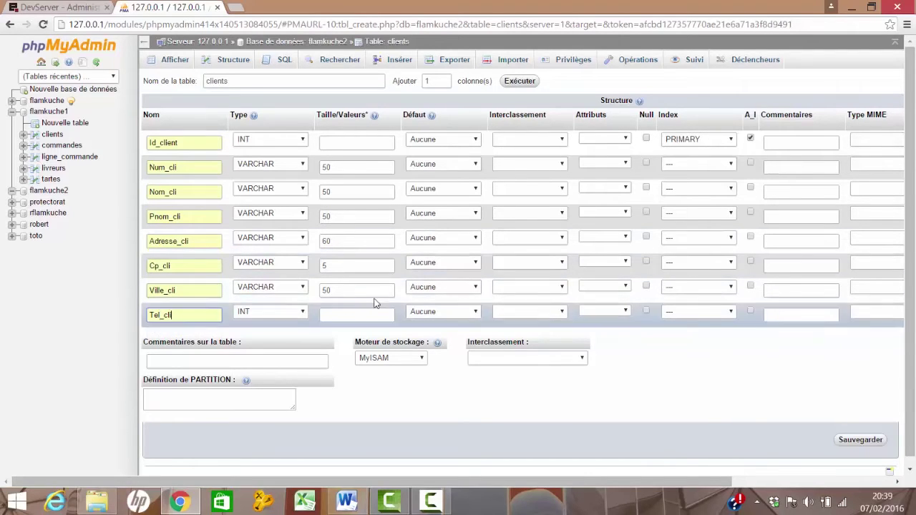
pyautogui.press('Tab')
pyautogui.press('v')
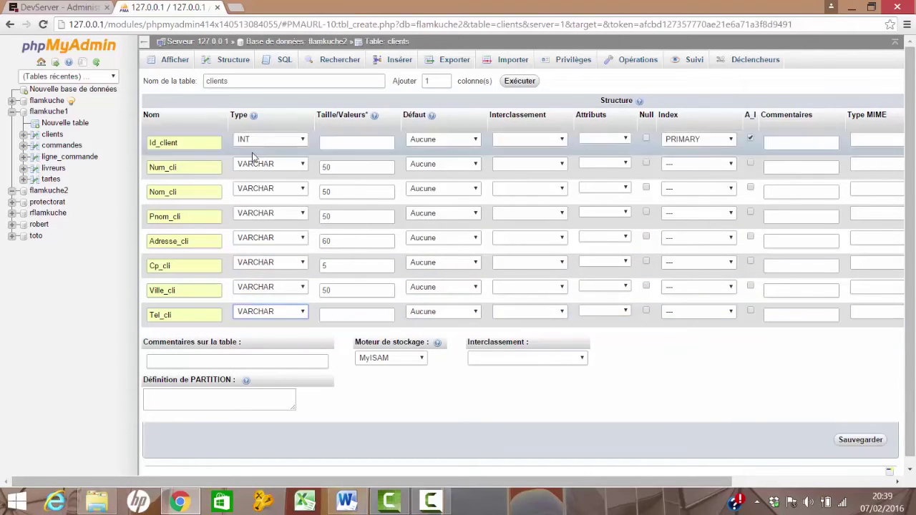
pyautogui.click(347, 313)
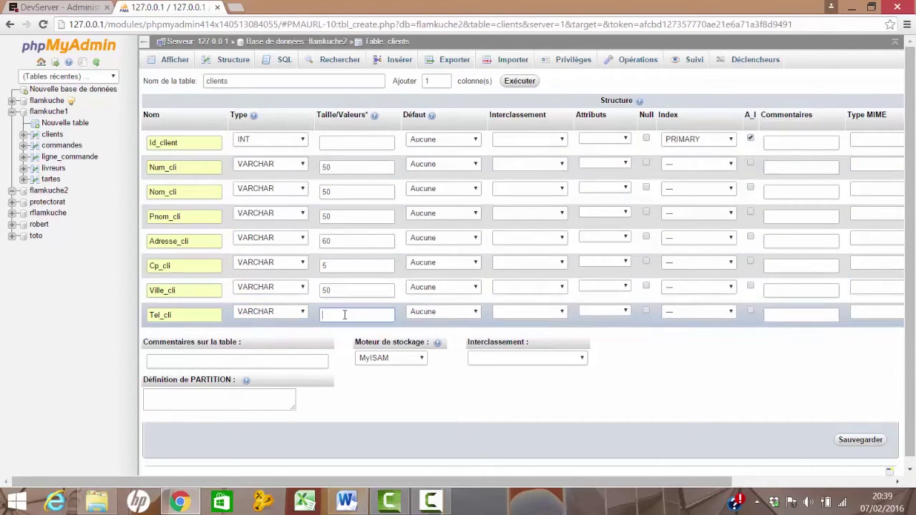
pyautogui.write('14')
# Step: Set the storage engine of the clients table to InnoDB and save the table
pyautogui.click(422, 358)
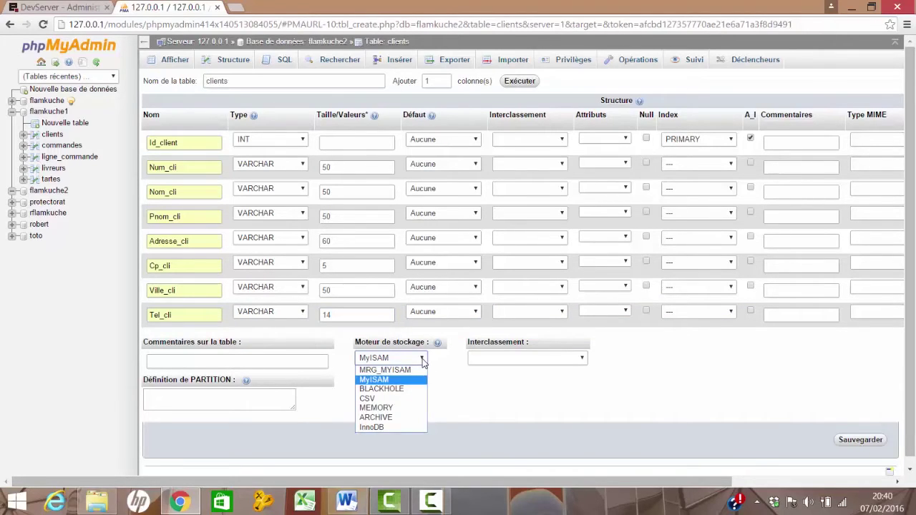
pyautogui.click(384, 427)
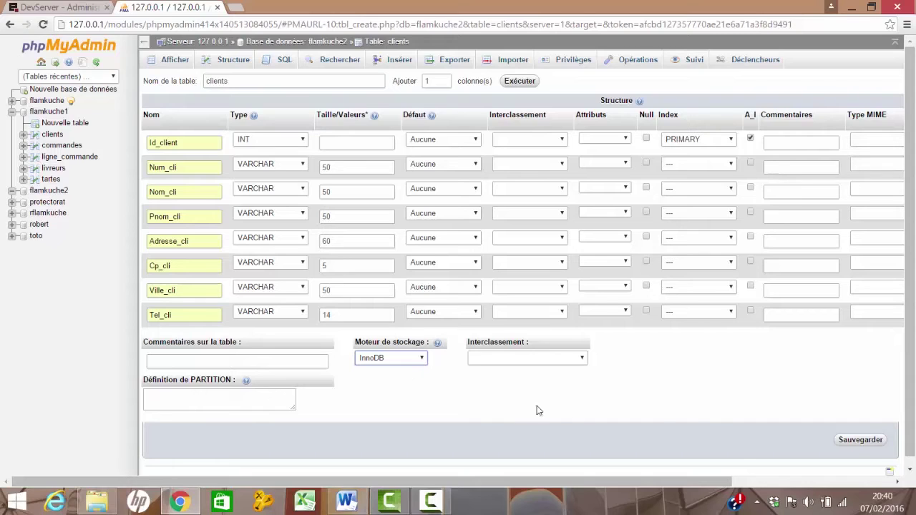
pyautogui.click(862, 440)
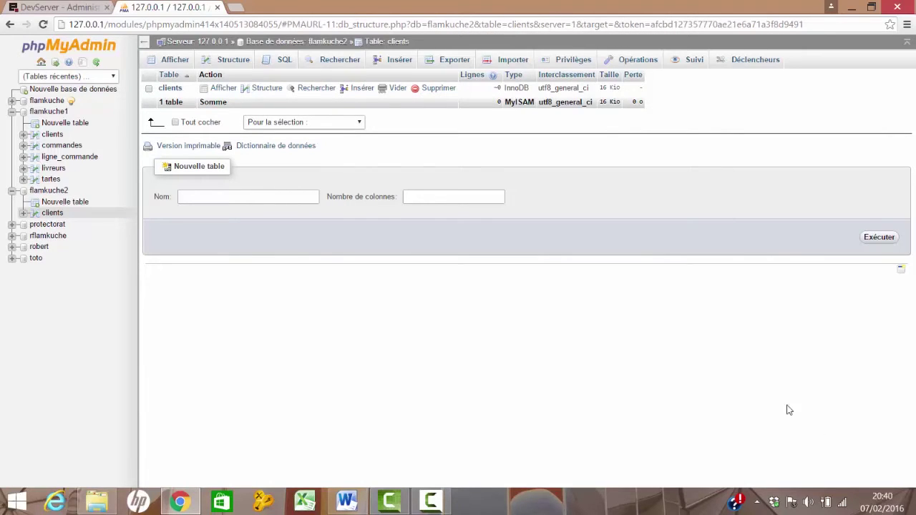
# Step: View the structure of the clients table and examine the available data types for the Id_client column
pyautogui.click(399, 41)
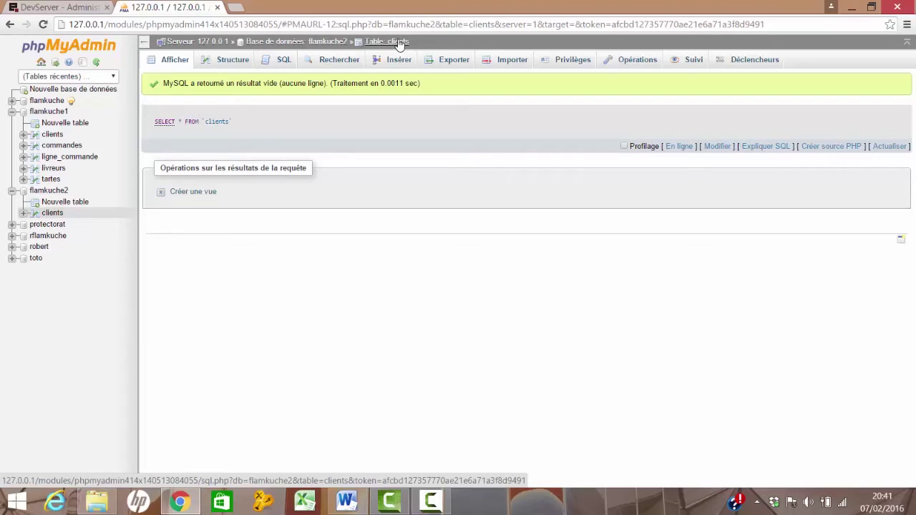
pyautogui.click(233, 65)
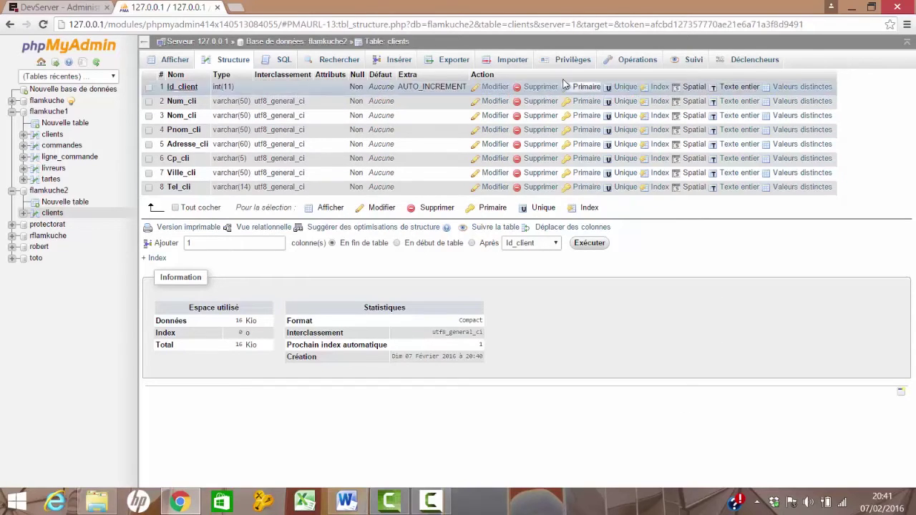
pyautogui.click(502, 86)
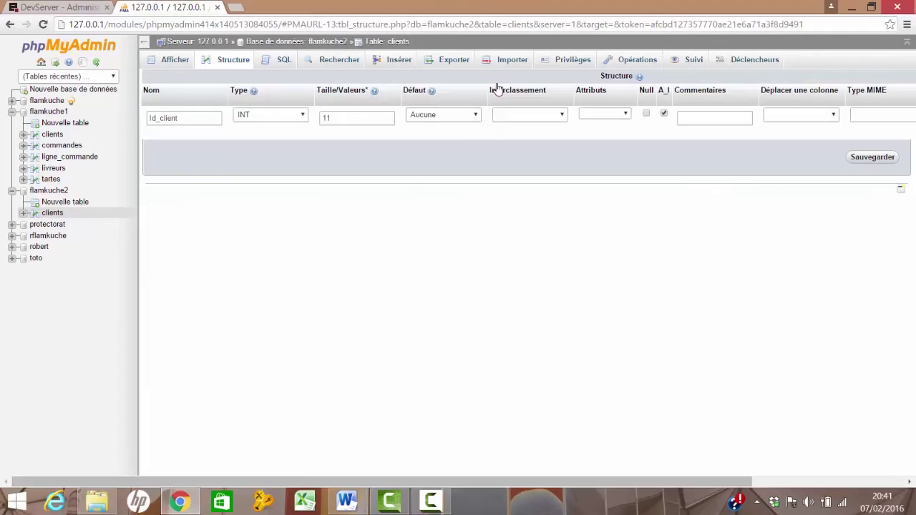
pyautogui.click(301, 118)
pyautogui.click(302, 118)
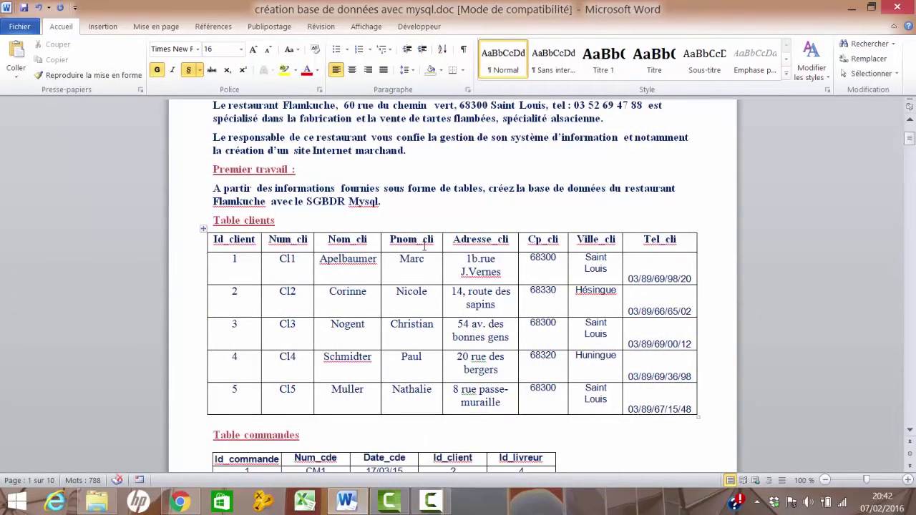
# Step: Review the table specifications in the Word document, from Table clients down to Table tartes and Table livreurs
pyautogui.scroll(-10, 424, 245)
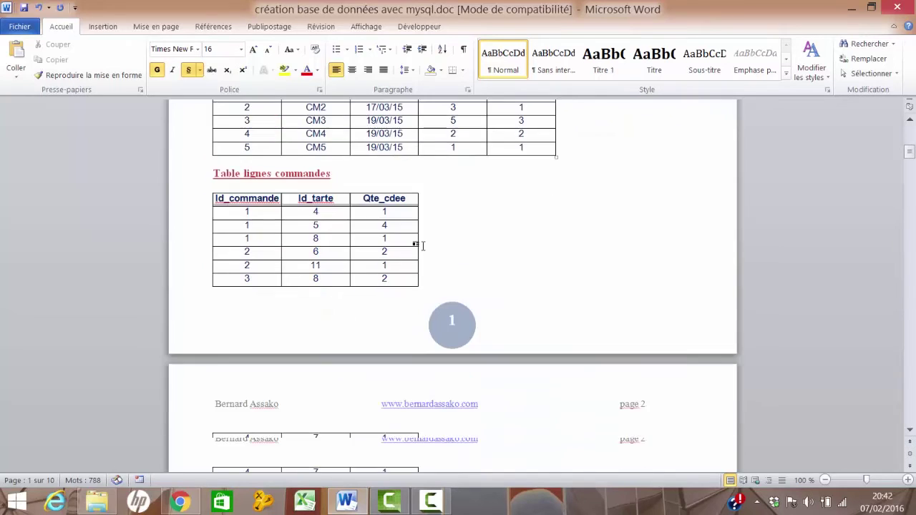
pyautogui.scroll(-10, 425, 245)
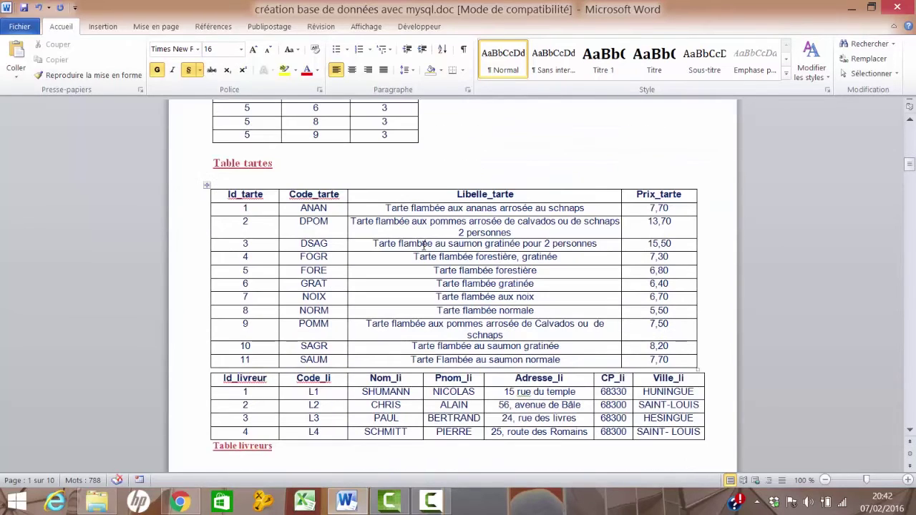
pyautogui.scroll(-1, 424, 246)
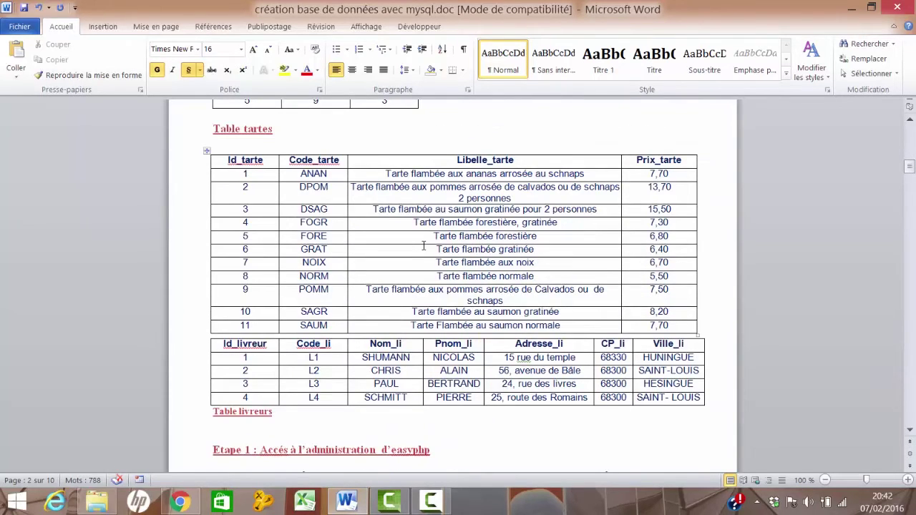
pyautogui.scroll(-7, 424, 246)
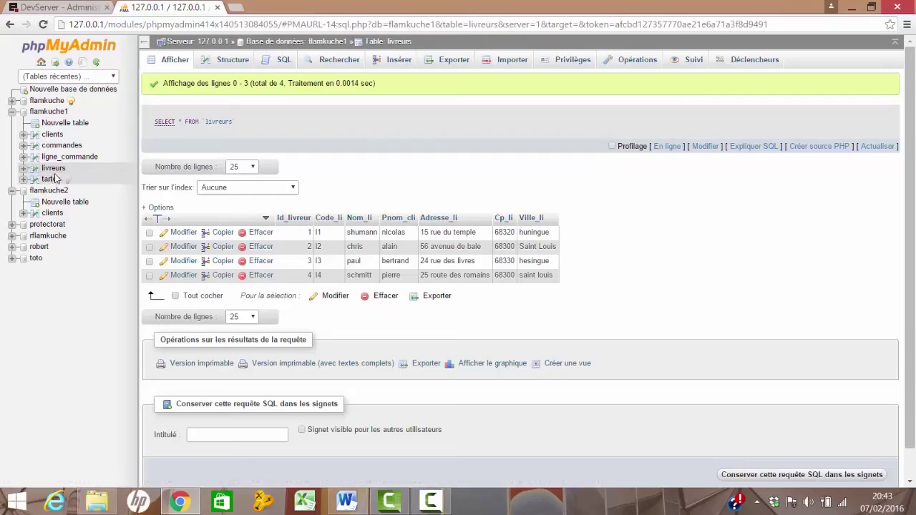
# Step: Examine the structures of the livreurs and tartes tables in flamkuche1, including the type options for the Prix_tarte column
pyautogui.click(230, 63)
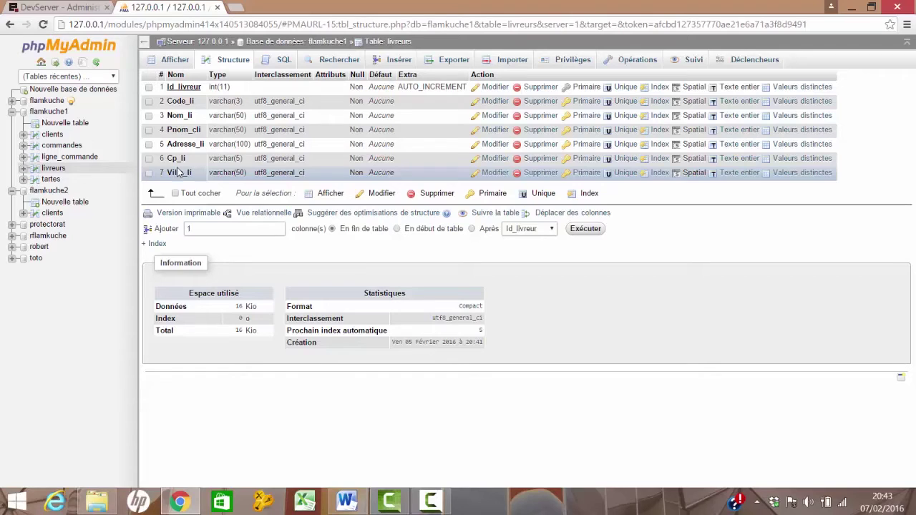
pyautogui.click(50, 180)
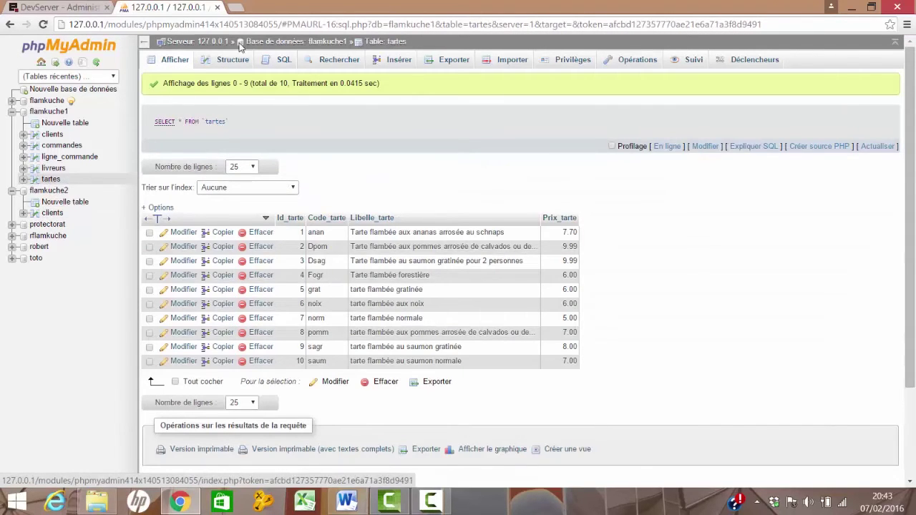
pyautogui.click(229, 63)
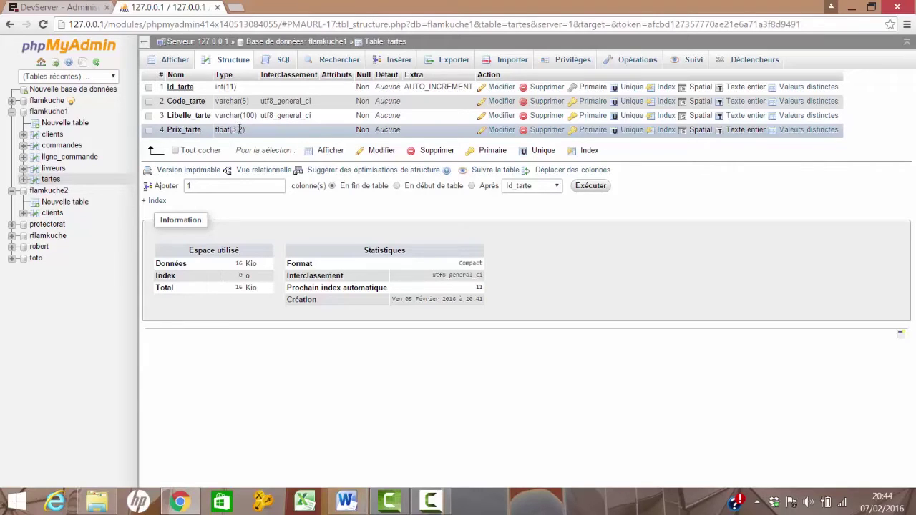
pyautogui.click(499, 131)
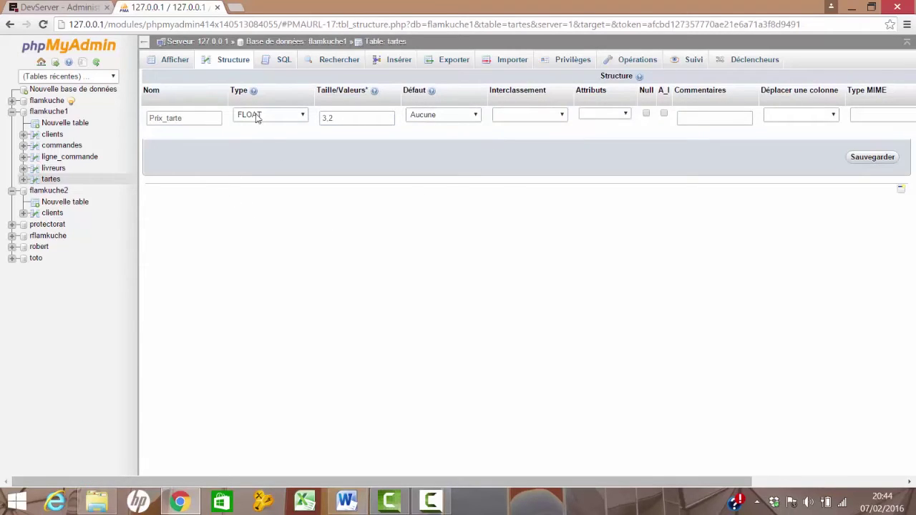
pyautogui.click(303, 119)
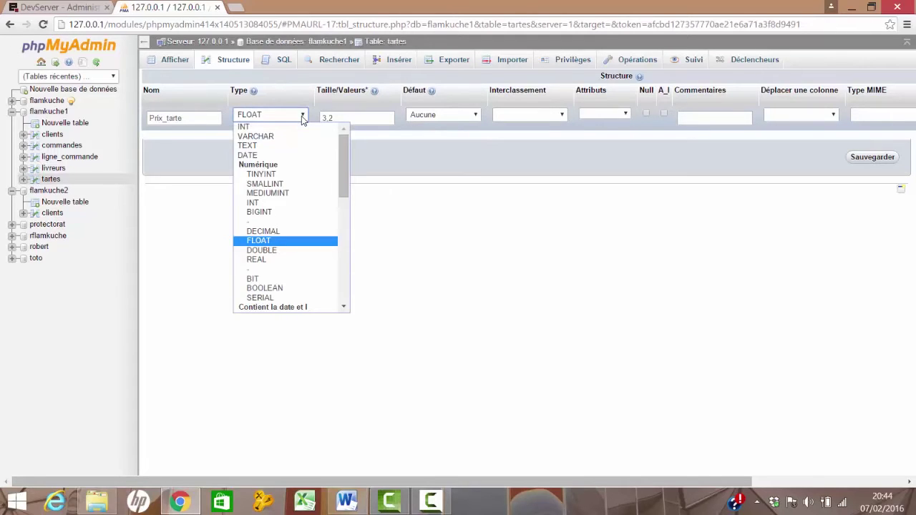
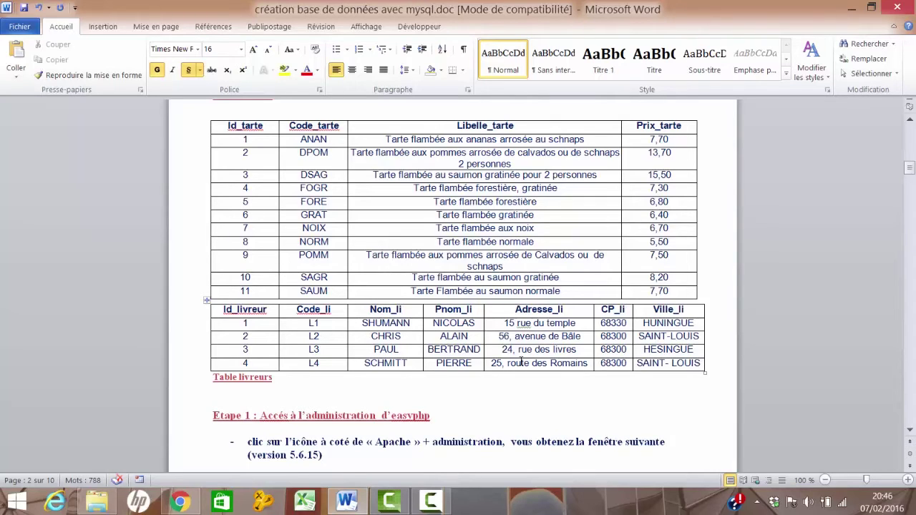
# Step: Create a new table named Ligne_commande with 3 columns in the flamkuche2 database
pyautogui.scroll(-1, 274, 361)
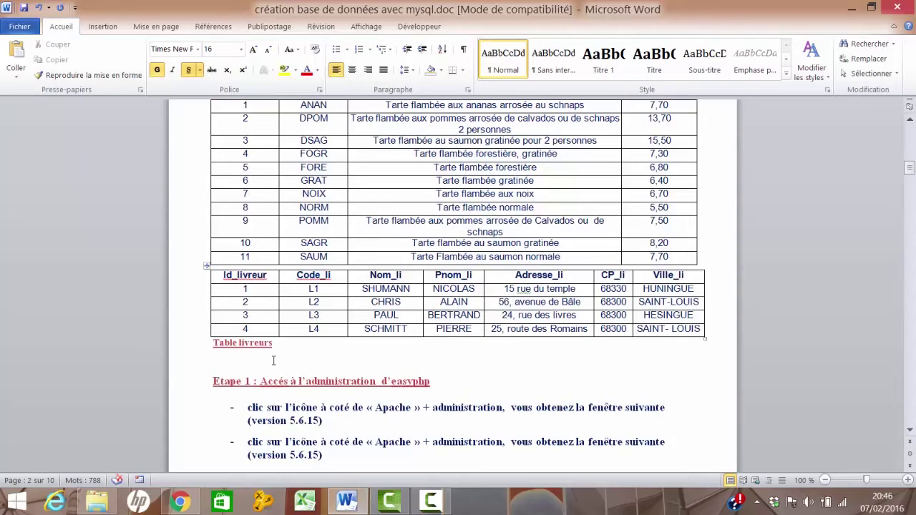
pyautogui.scroll(2, 274, 361)
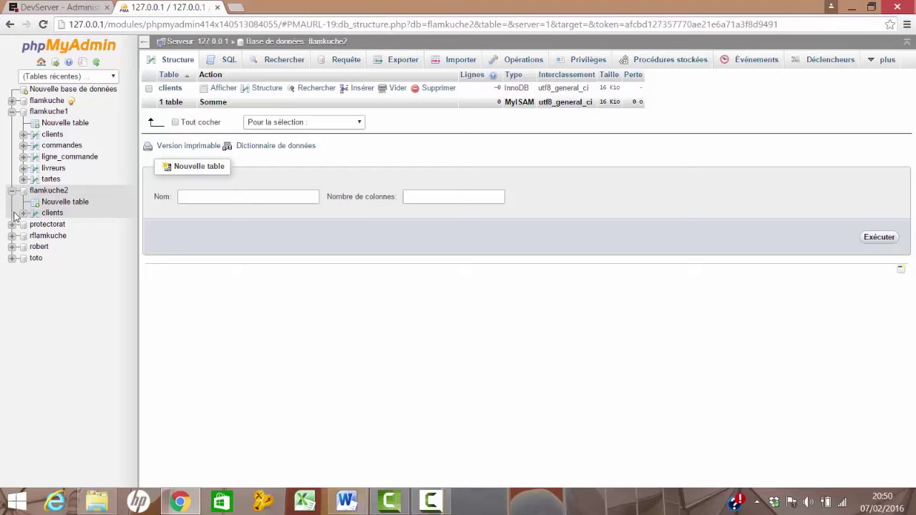
pyautogui.click(22, 214)
pyautogui.click(205, 196)
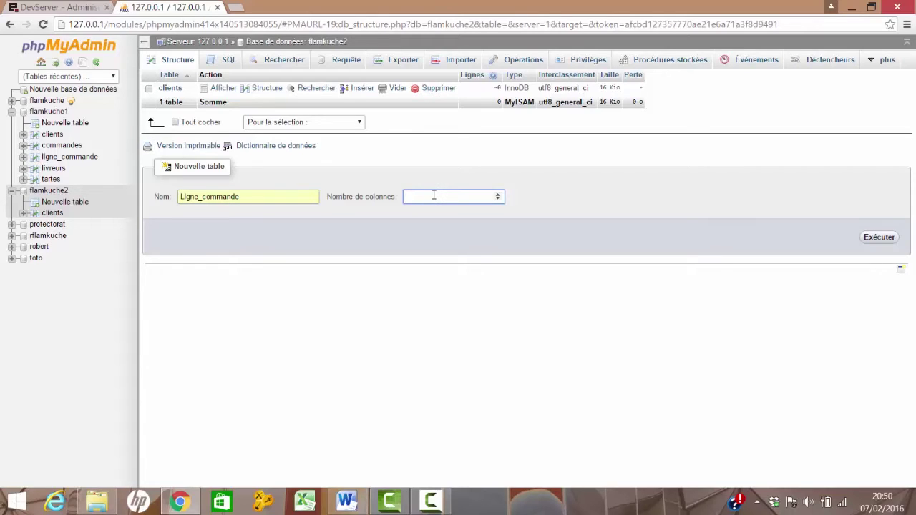
pyautogui.write('3')
pyautogui.click(879, 239)
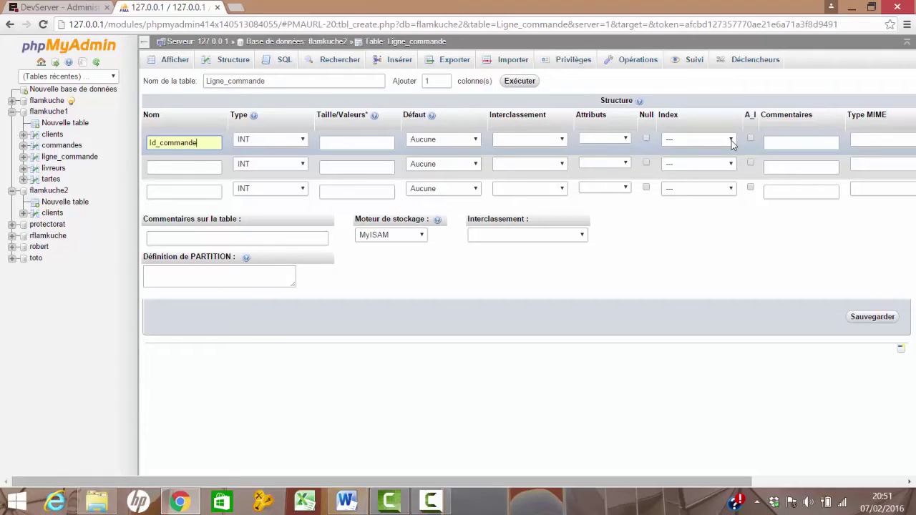
# Step: Define the three INT columns Id_commande, Id_tarte and Qte_cdee, with a PRIMARY index on the first two
pyautogui.click(732, 141)
pyautogui.click(710, 156)
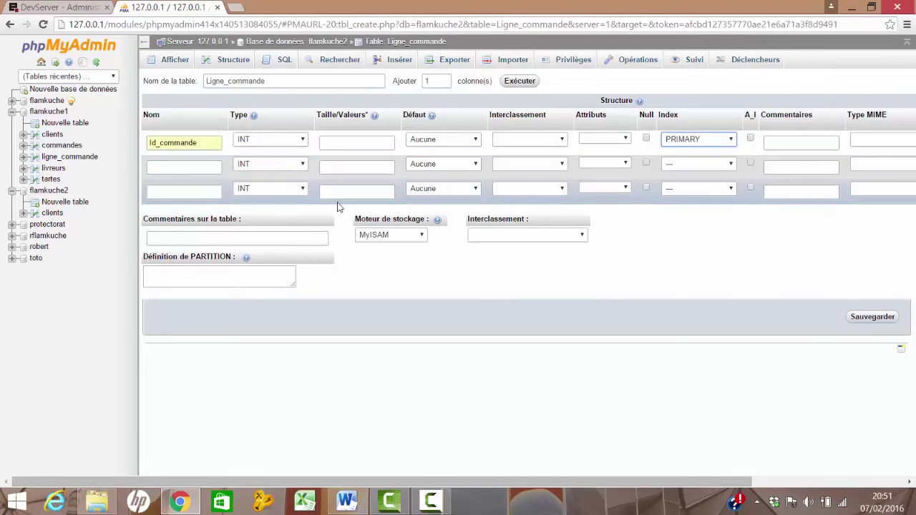
pyautogui.click(181, 166)
pyautogui.click(181, 166)
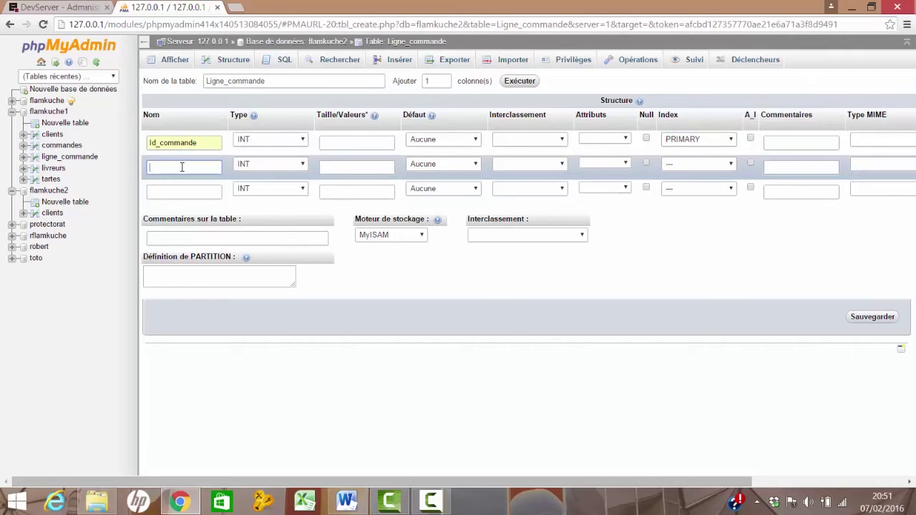
pyautogui.write('Id_tarte')
pyautogui.click(170, 184)
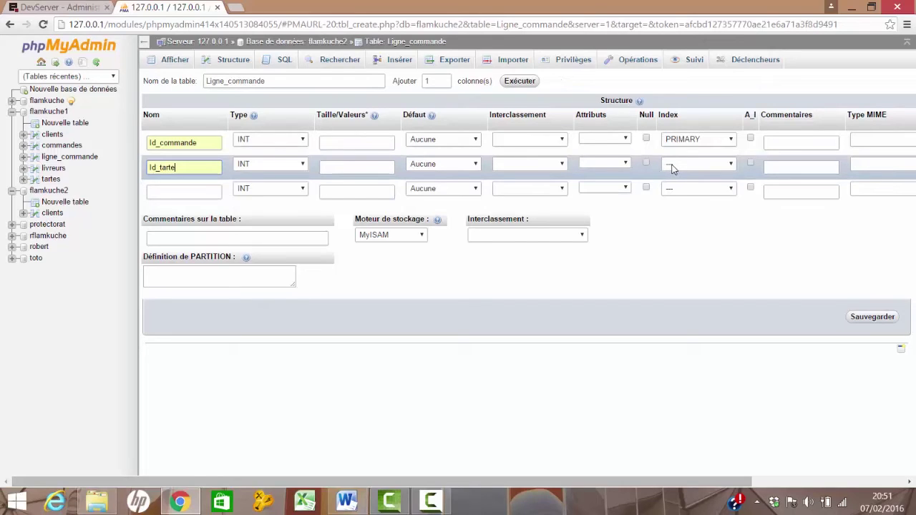
pyautogui.click(731, 166)
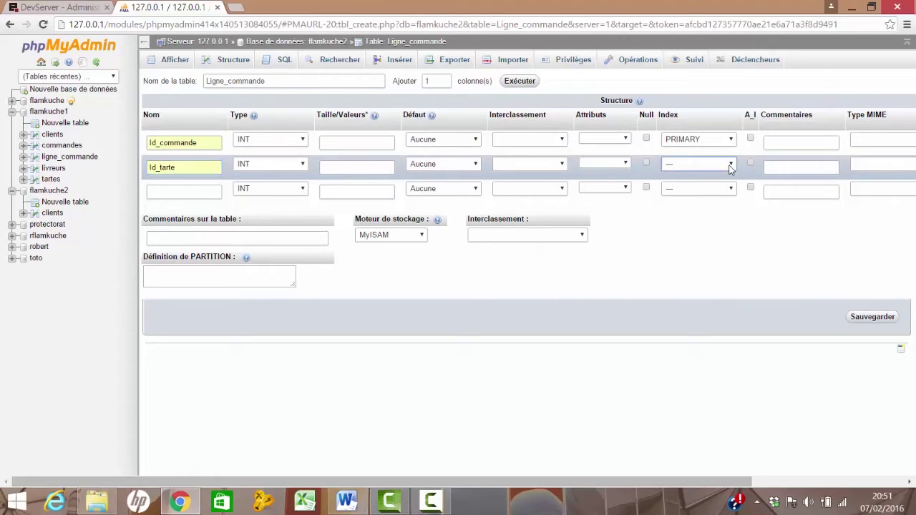
pyautogui.click(695, 186)
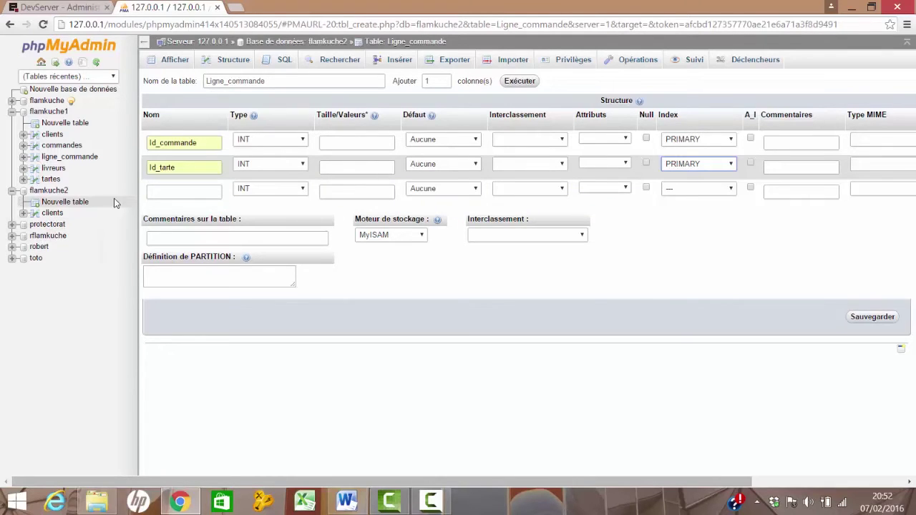
pyautogui.click(163, 191)
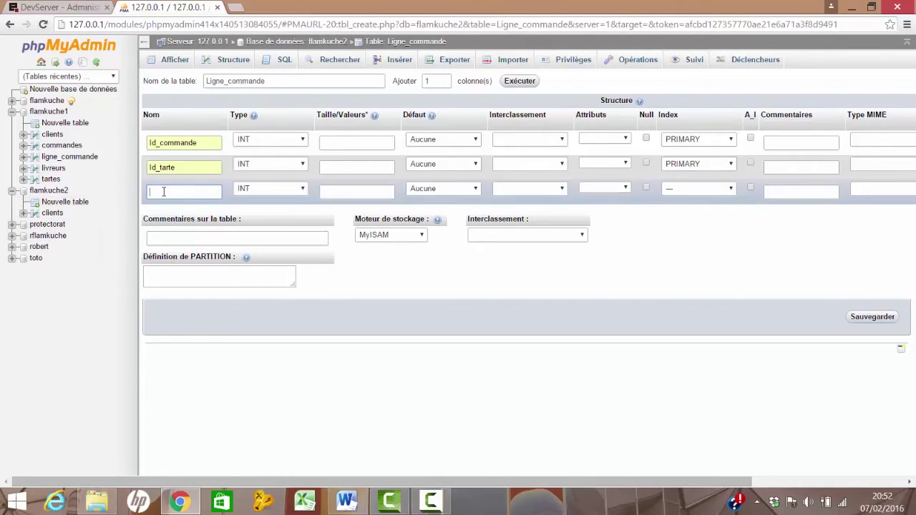
pyautogui.write('Qte_cdee')
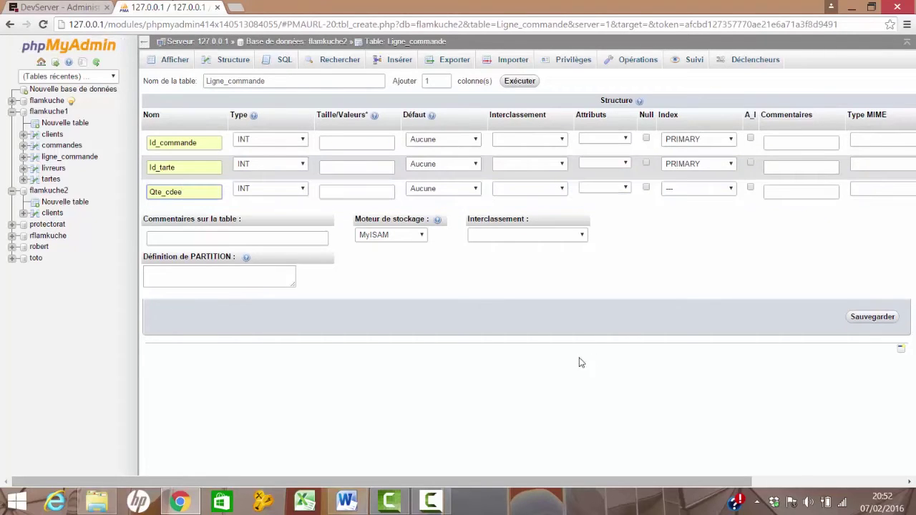
# Step: Set the storage engine of Ligne_commande to InnoDB and save the table
pyautogui.click(421, 237)
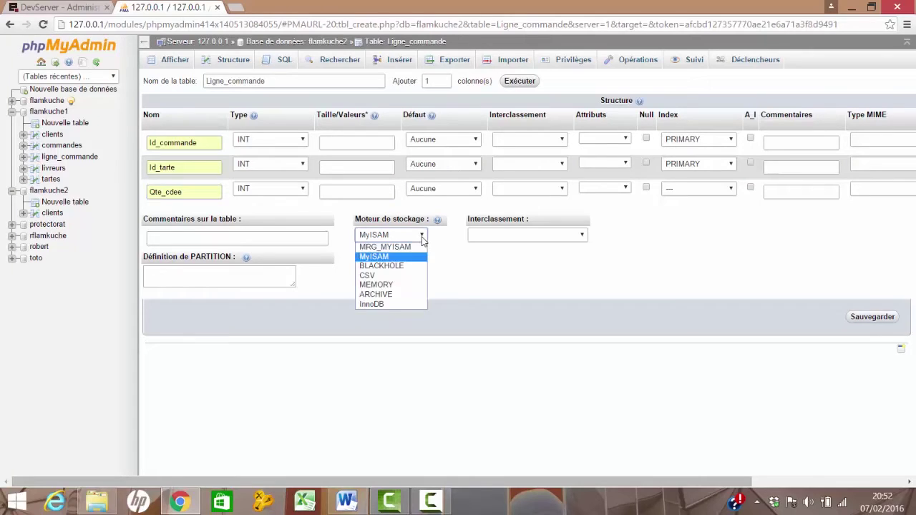
pyautogui.click(380, 305)
pyautogui.click(870, 316)
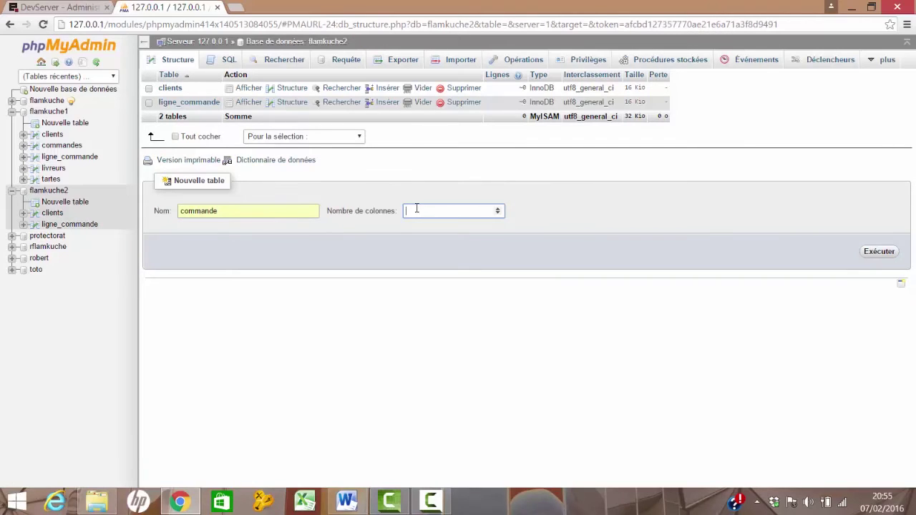
# Step: Create a new table named commande with 5 columns in the flamkuche2 database
pyautogui.write('5')
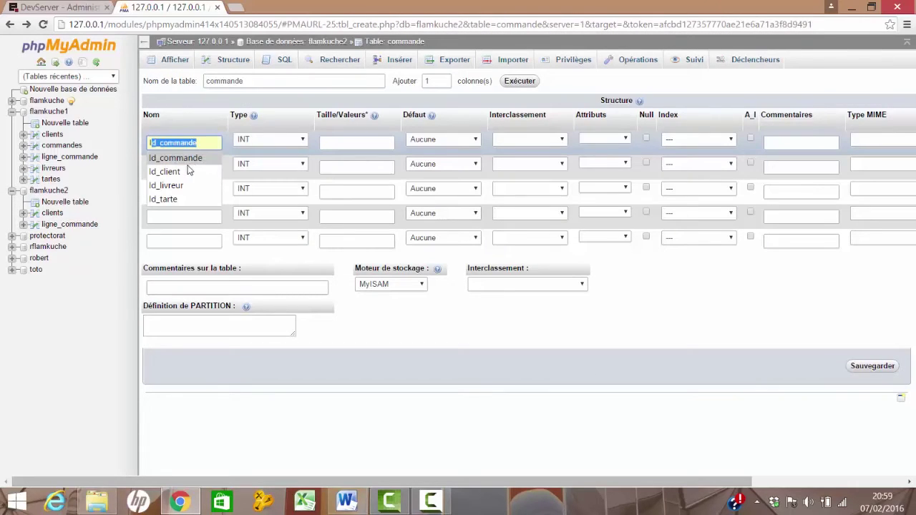
# Step: Define the first column as Id_commande, type INT, with a PRIMARY index and auto-increment
pyautogui.click(185, 166)
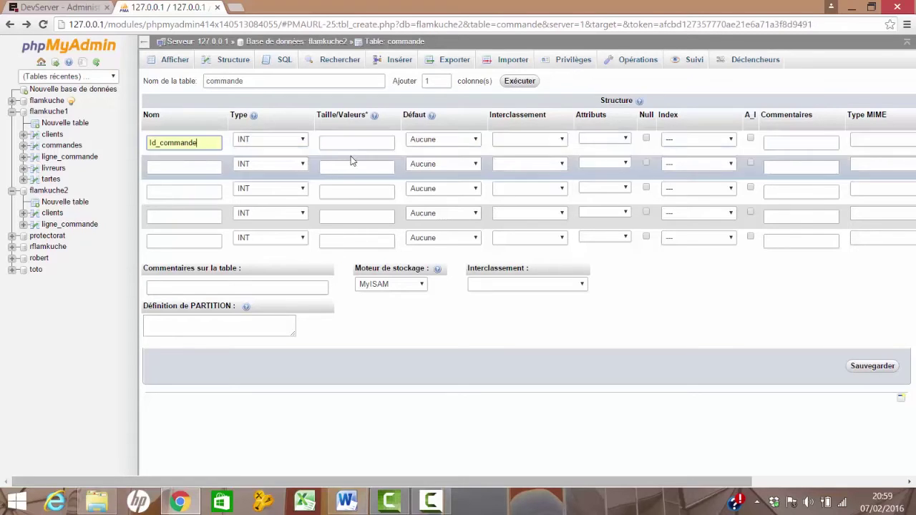
pyautogui.click(627, 139)
pyautogui.click(698, 139)
pyautogui.click(676, 157)
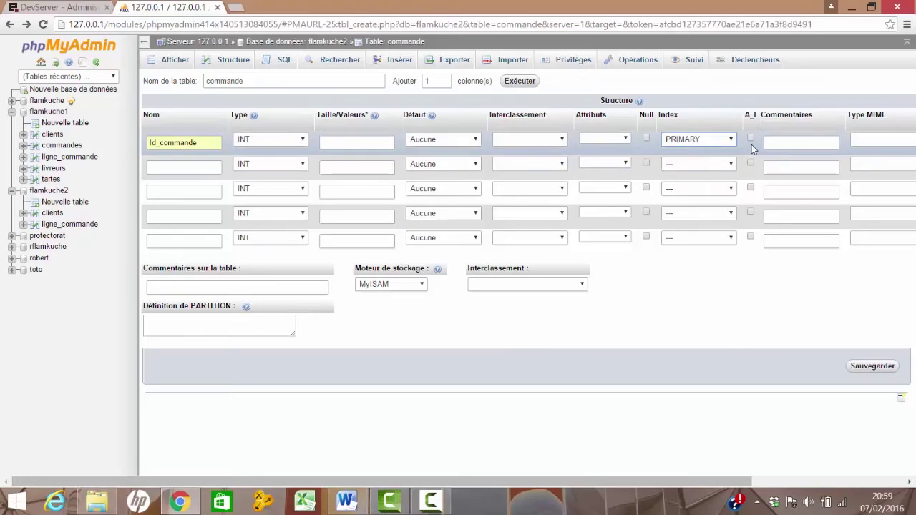
pyautogui.click(750, 139)
# Step: Define the second column as Num_cde, type VARCHAR, with a length of 5
pyautogui.click(191, 167)
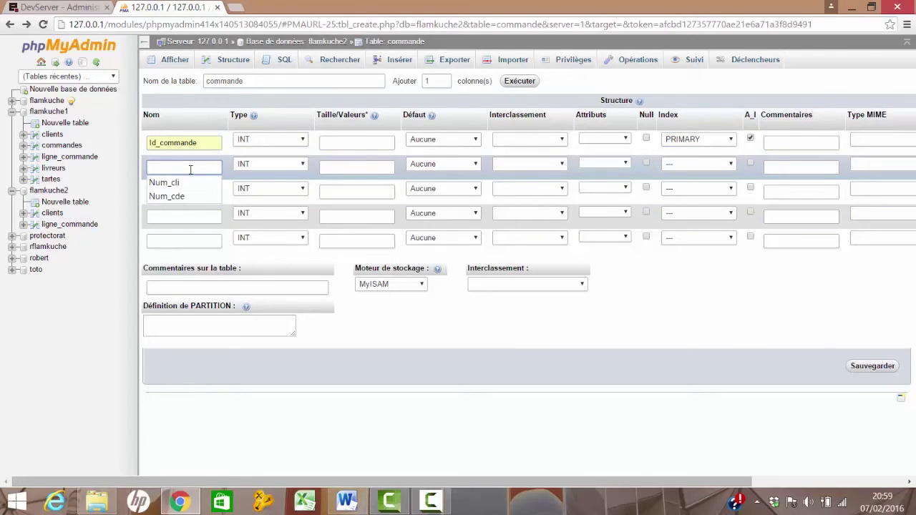
pyautogui.write('N')
pyautogui.click(166, 203)
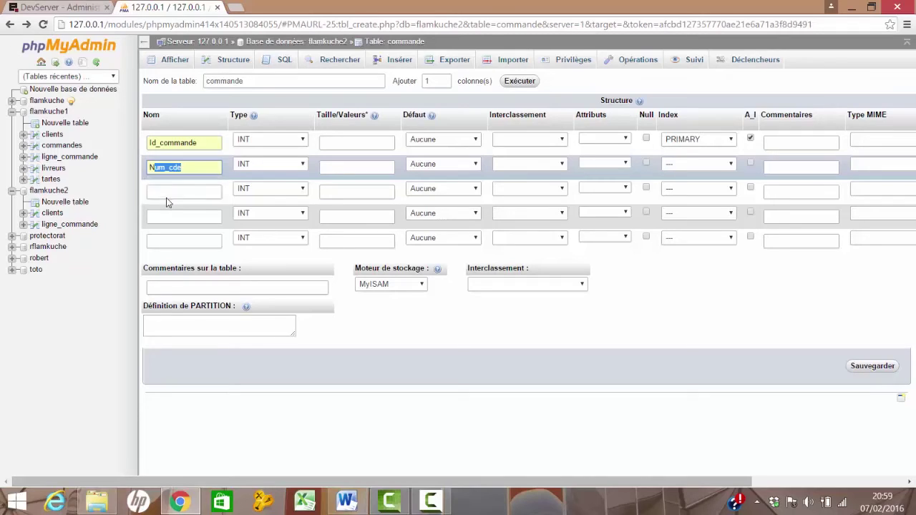
pyautogui.click(302, 164)
pyautogui.click(285, 185)
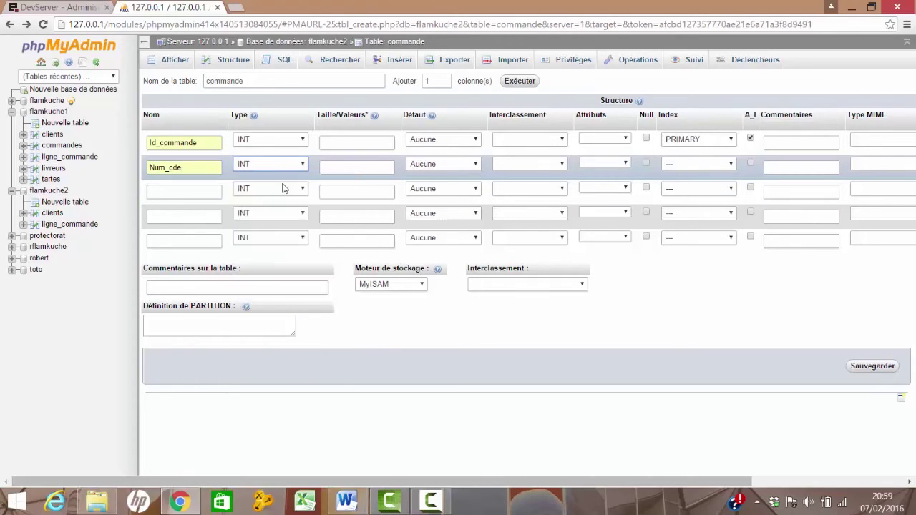
pyautogui.click(347, 168)
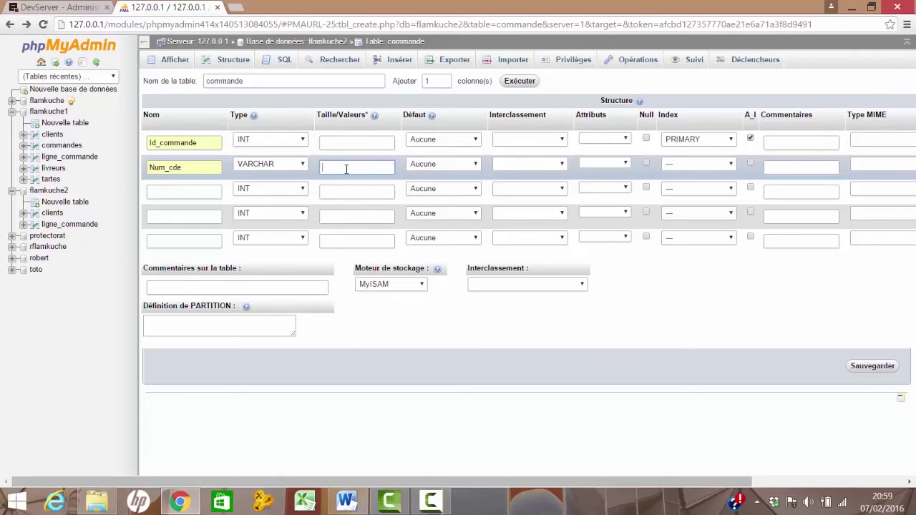
pyautogui.write('5')
# Step: Define the third column as Date_cde with the DATE type
pyautogui.click(184, 191)
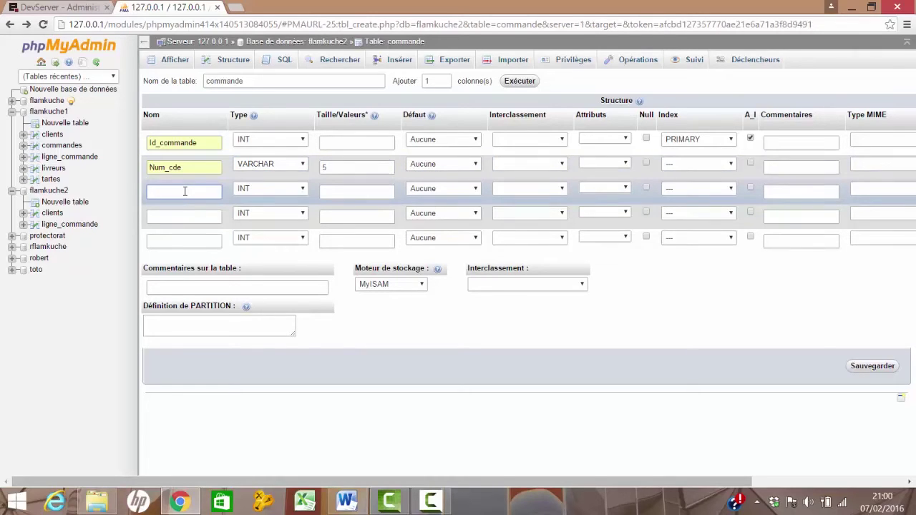
pyautogui.write('D')
pyautogui.click(166, 207)
pyautogui.click(303, 189)
pyautogui.click(248, 241)
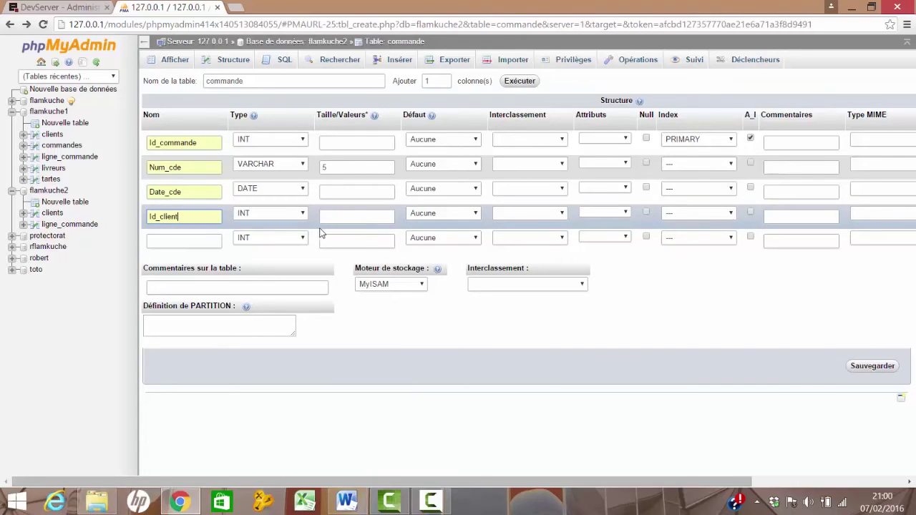
# Step: Complete the INT columns Id_client, with an INDEX, and Id_livreur, and save the commande table
pyautogui.click(730, 213)
pyautogui.click(681, 253)
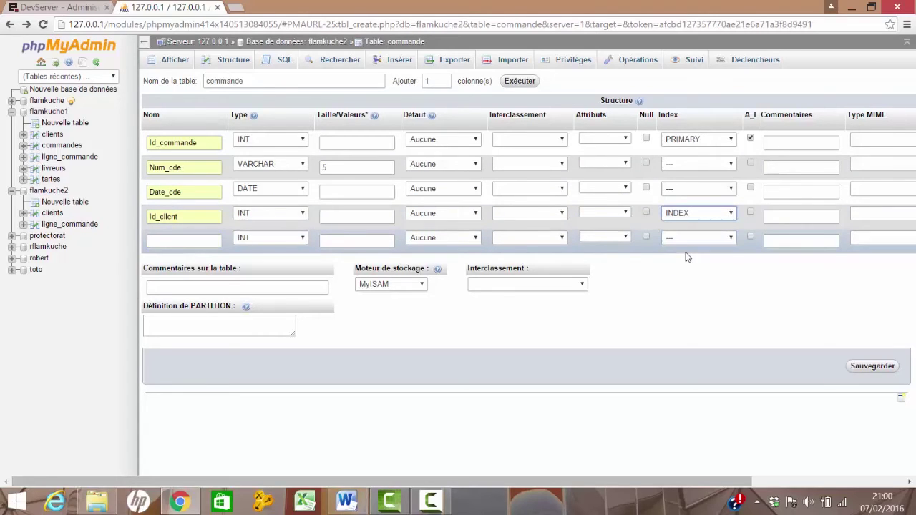
pyautogui.click(174, 240)
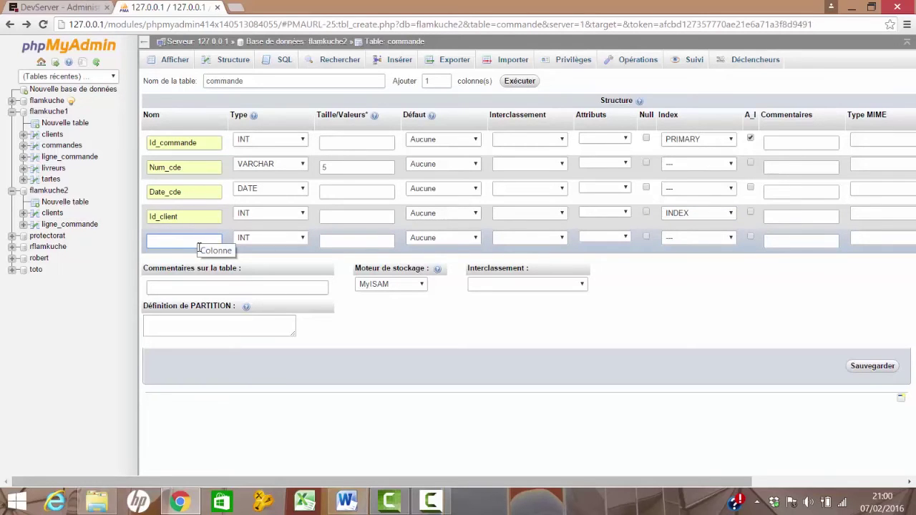
pyautogui.click(873, 366)
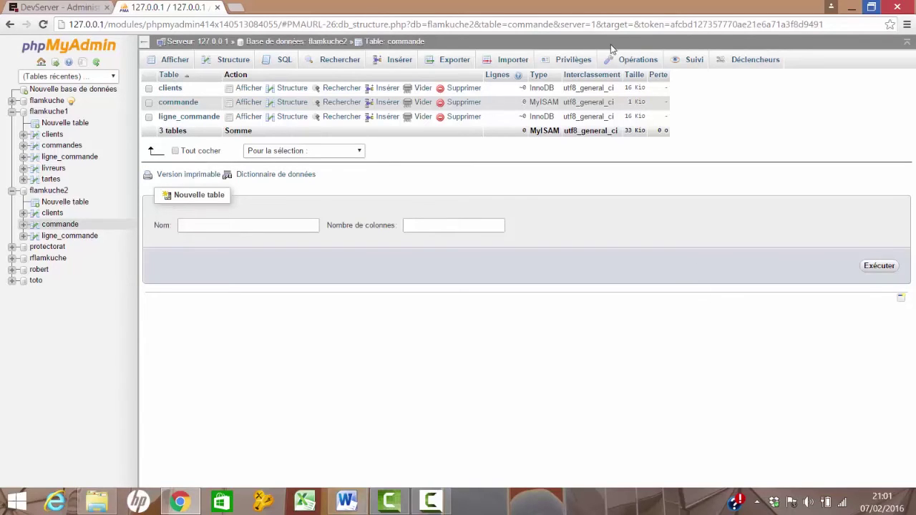
# Step: In the relation view of flamkuche2's commande table, link Id_client to a column of the clients table as an internal relation
pyautogui.click(238, 63)
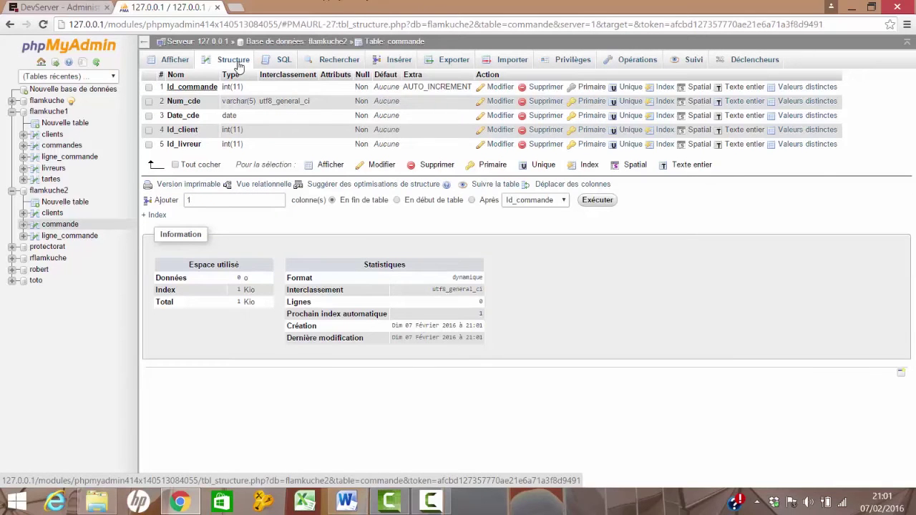
pyautogui.click(262, 187)
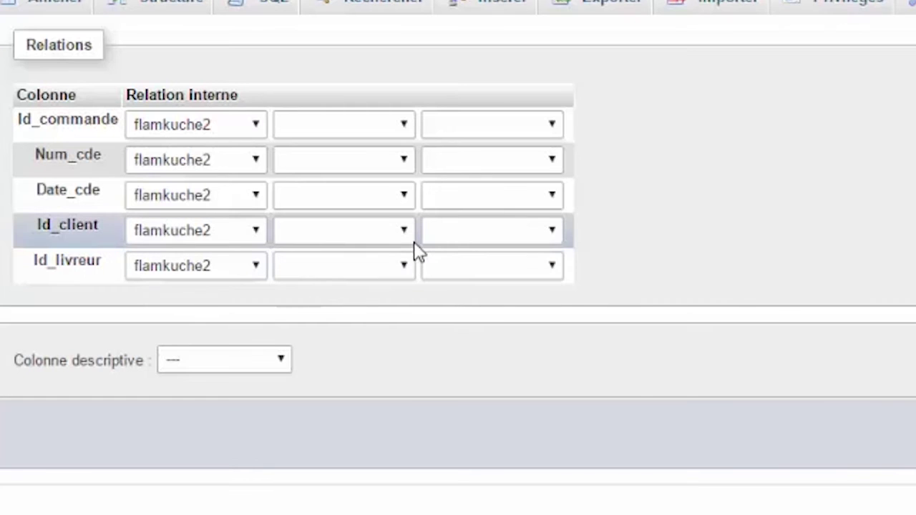
pyautogui.click(404, 233)
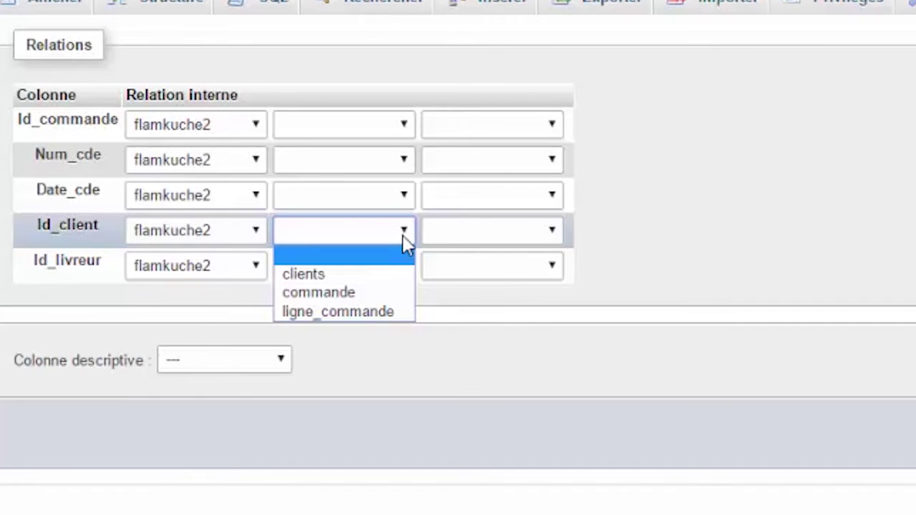
pyautogui.click(311, 273)
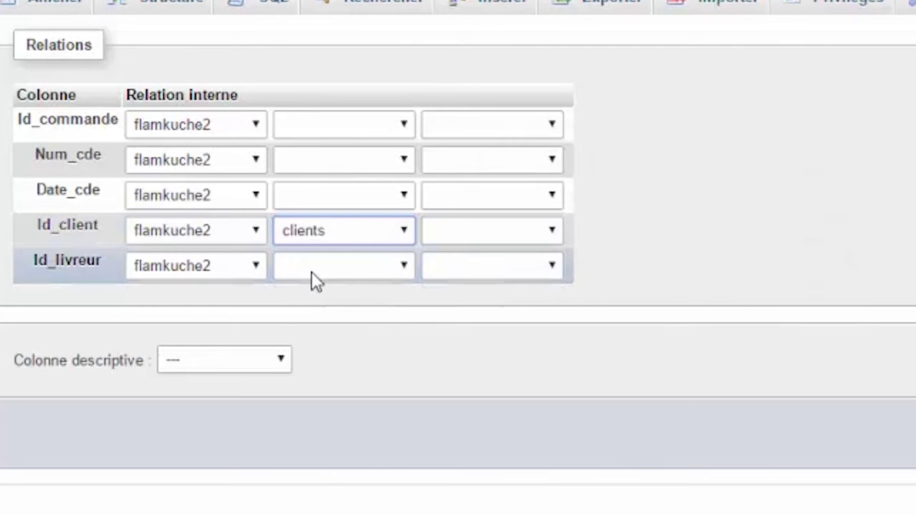
pyautogui.click(556, 236)
pyautogui.click(481, 271)
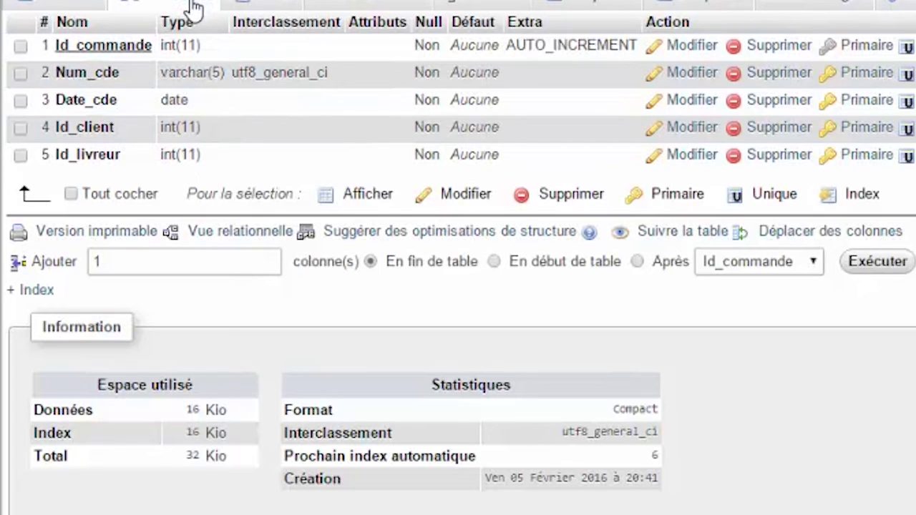
# Step: Examine the internal relations and foreign key constraints of the flamkuche1 commandes table
pyautogui.click(178, 156)
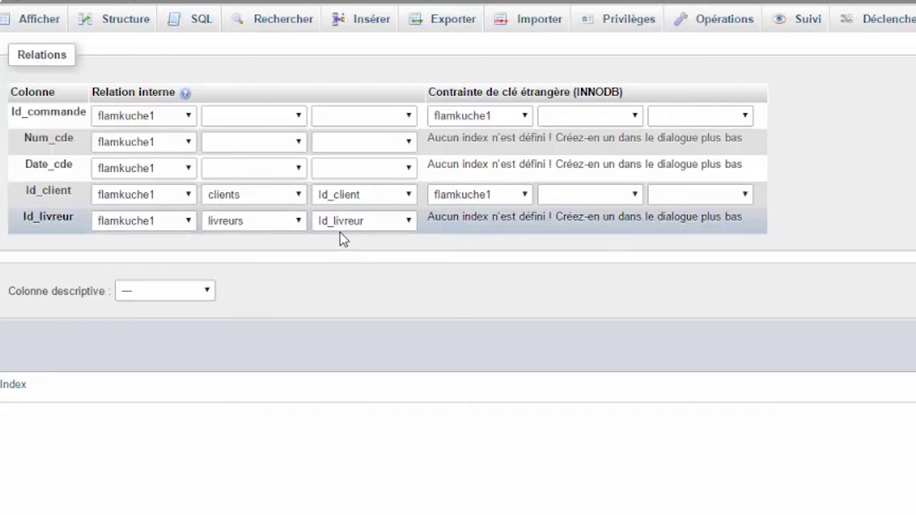
pyautogui.click(118, 32)
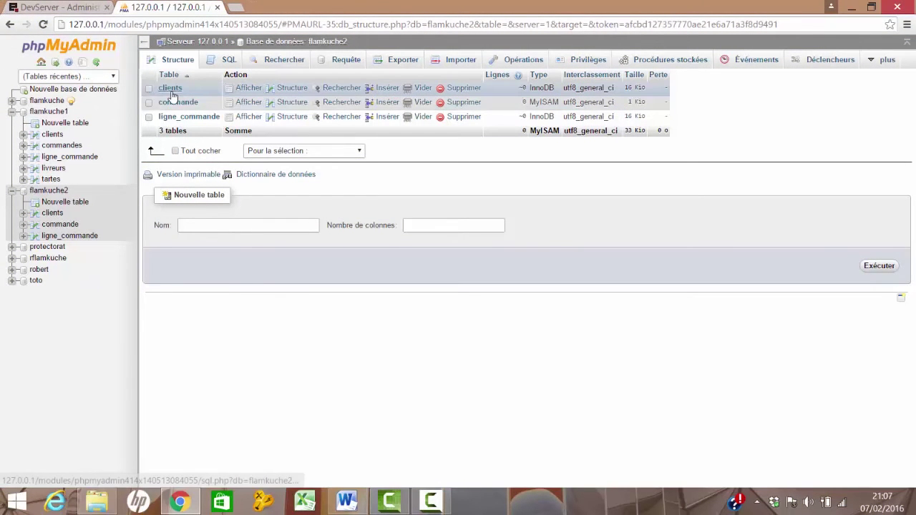
# Step: Start a new record in flamkuche2's clients table and enter the client number in Num_cli, leaving Id_client empty
pyautogui.click(170, 88)
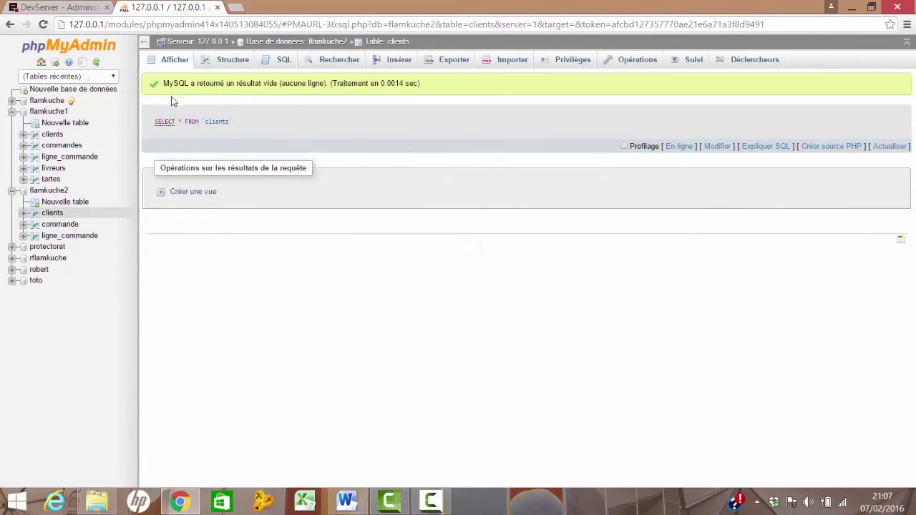
pyautogui.click(396, 65)
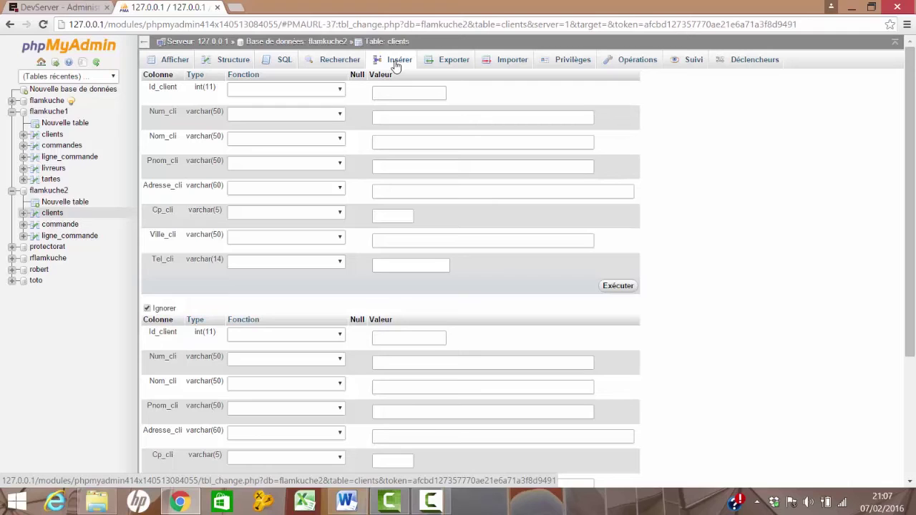
pyautogui.click(341, 89)
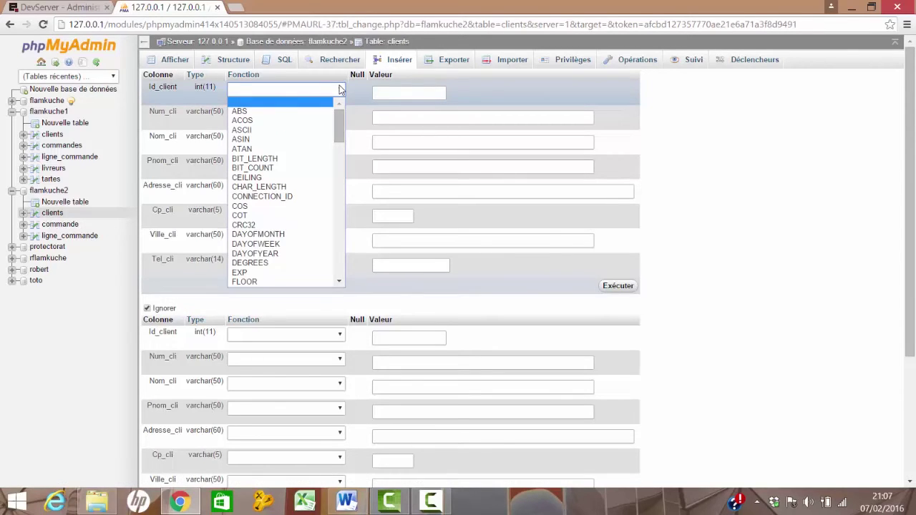
pyautogui.click(341, 89)
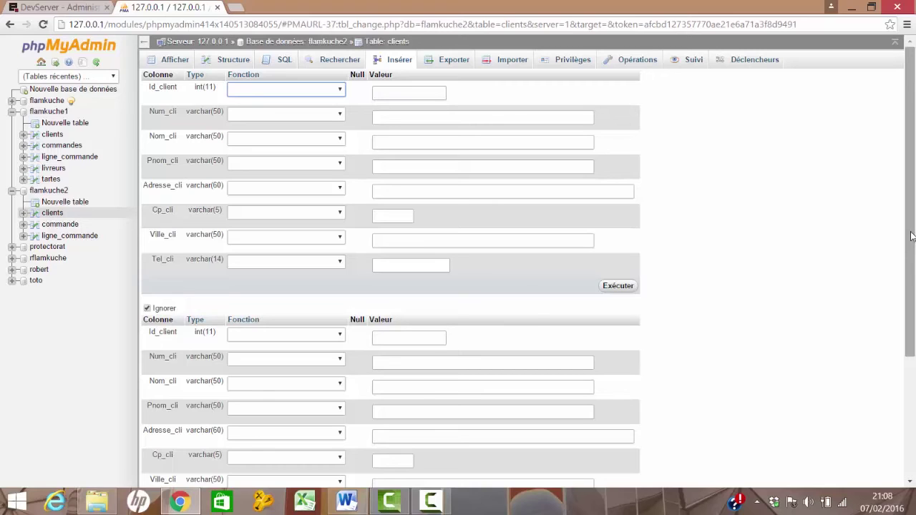
pyautogui.click(378, 117)
pyautogui.write('Cl1')
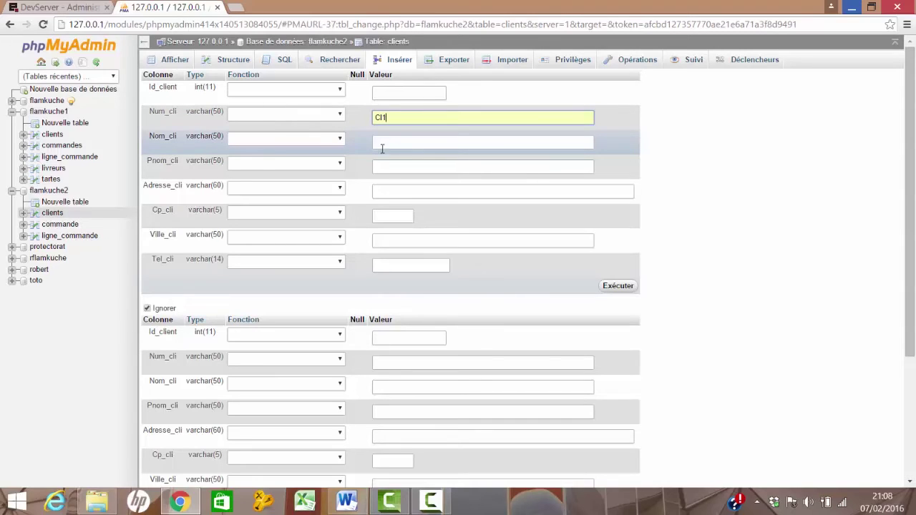
# Step: Enter the client's last name in Nom_cli and first name in Pnom_cli
pyautogui.click(387, 143)
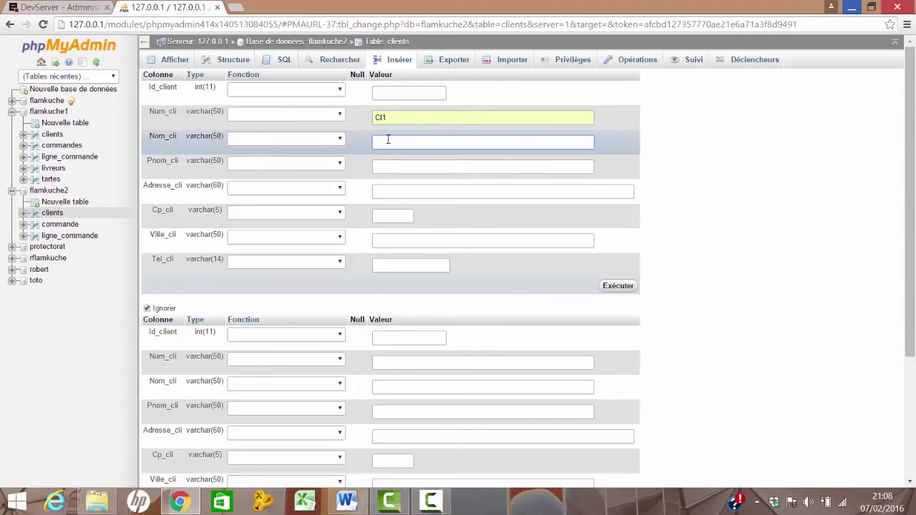
pyautogui.write('A')
pyautogui.click(391, 160)
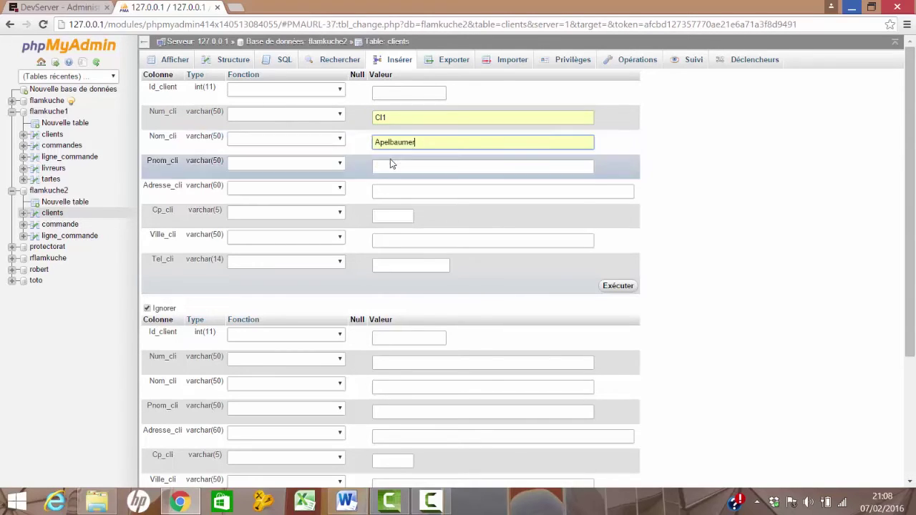
pyautogui.click(394, 167)
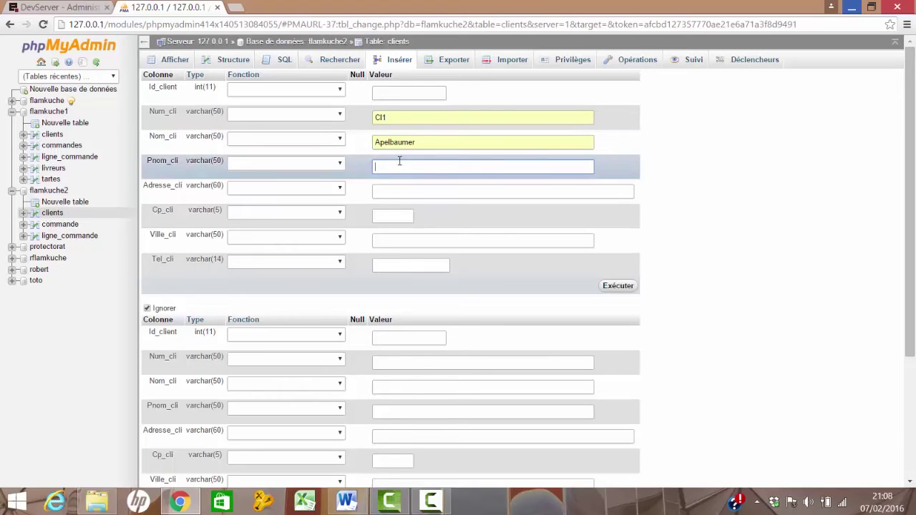
pyautogui.write('M')
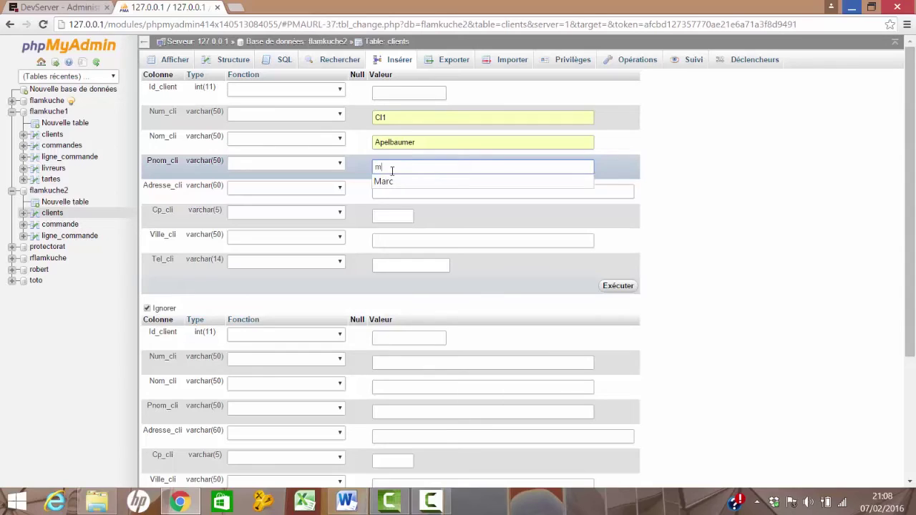
pyautogui.click(381, 183)
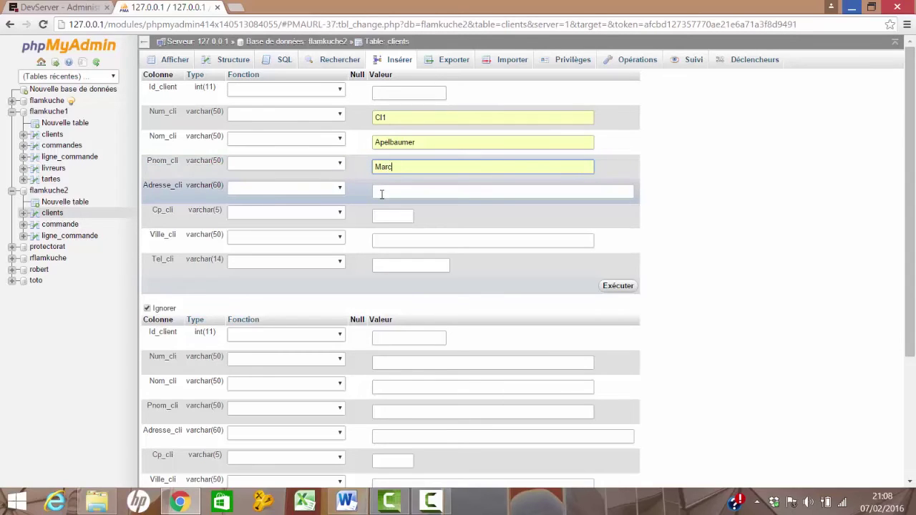
# Step: Fill in the client's street address in Adresse_cli and postal code in Cp_cli using the previously entered values suggested
pyautogui.click(393, 192)
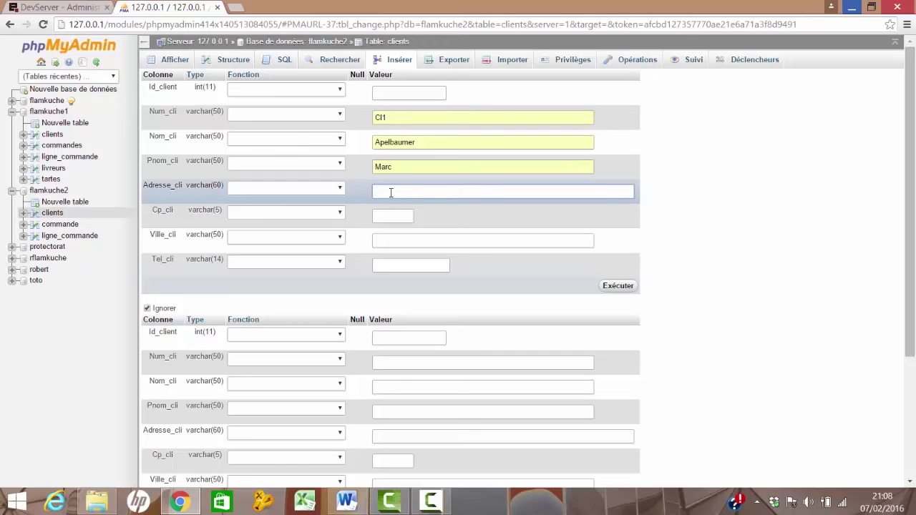
pyautogui.write('14 route des sapins')
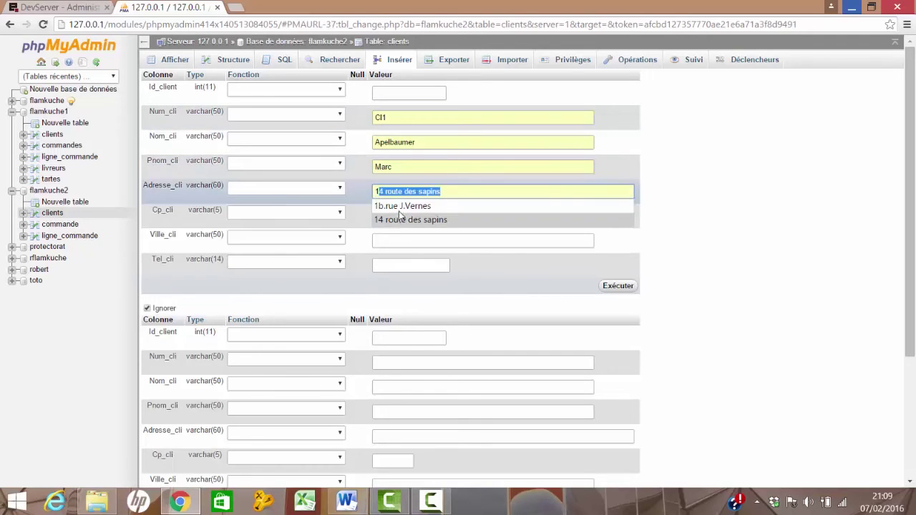
pyautogui.click(403, 207)
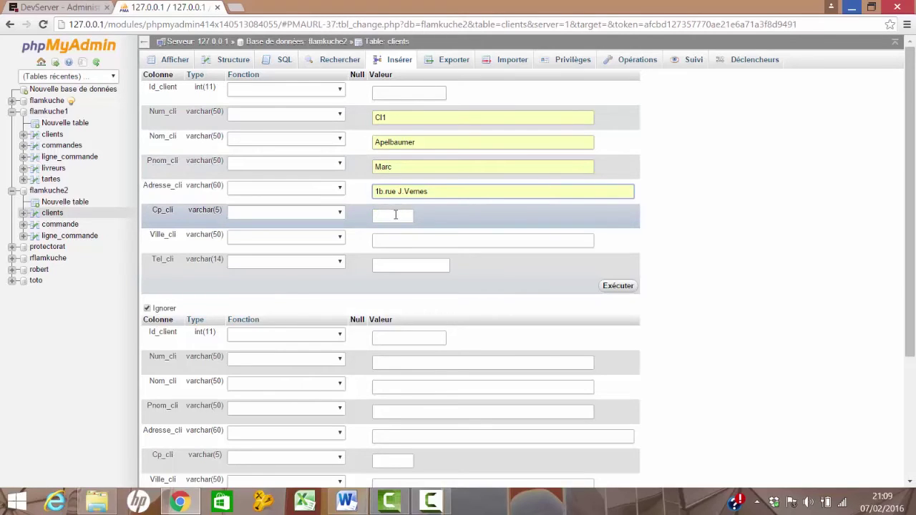
pyautogui.click(395, 215)
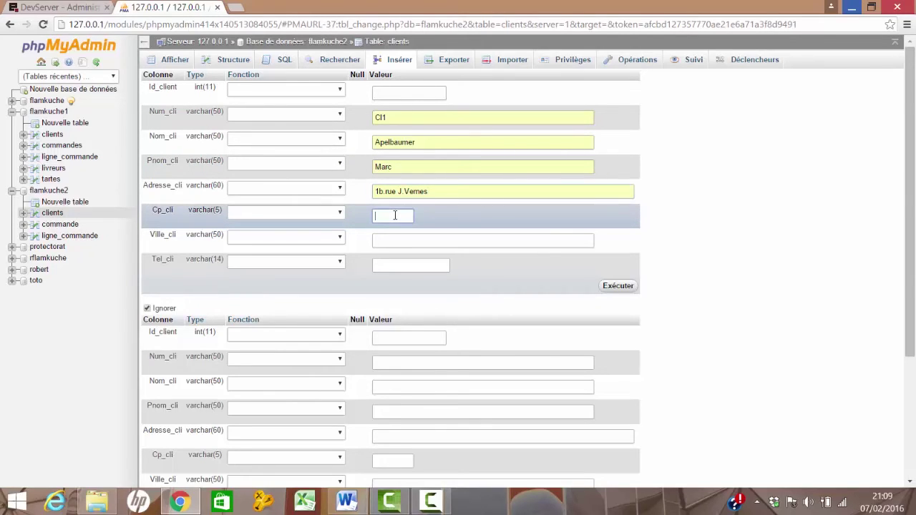
pyautogui.write('68')
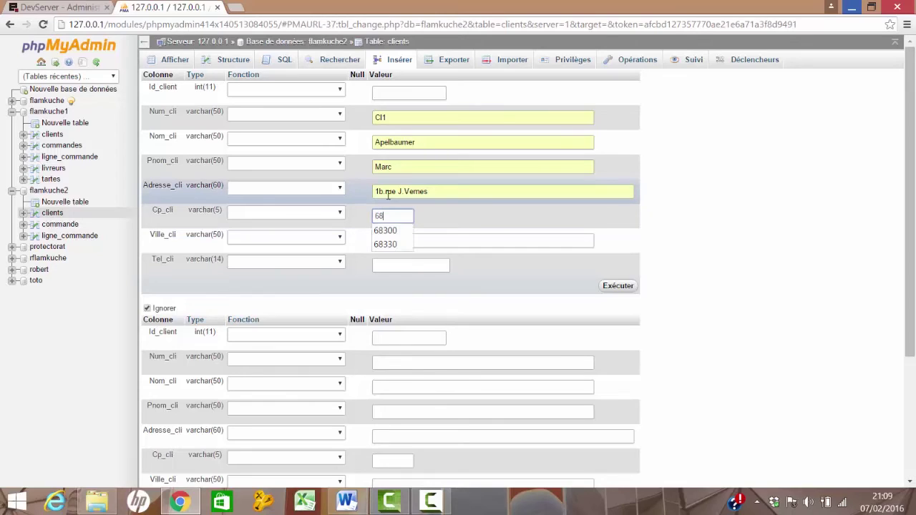
pyautogui.write('3')
pyautogui.click(387, 235)
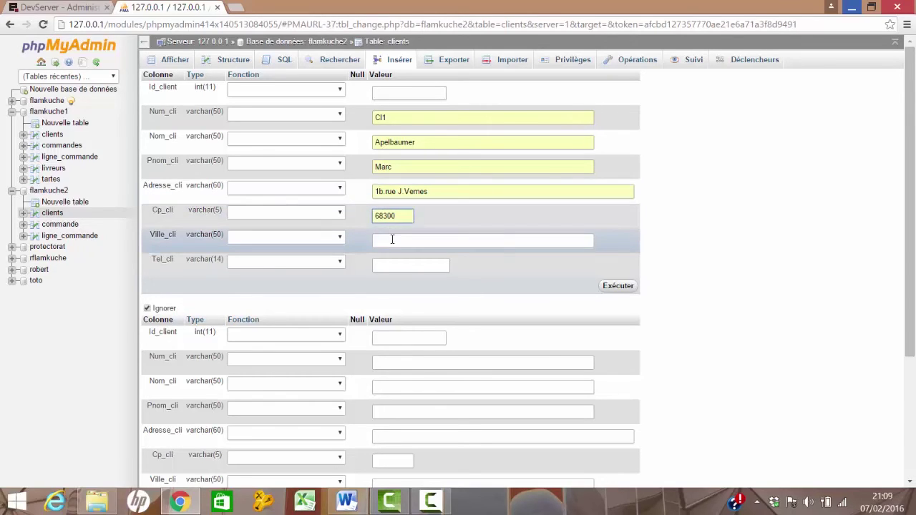
# Step: Enter the client's city in Ville_cli and phone number in Tel_cli
pyautogui.click(392, 240)
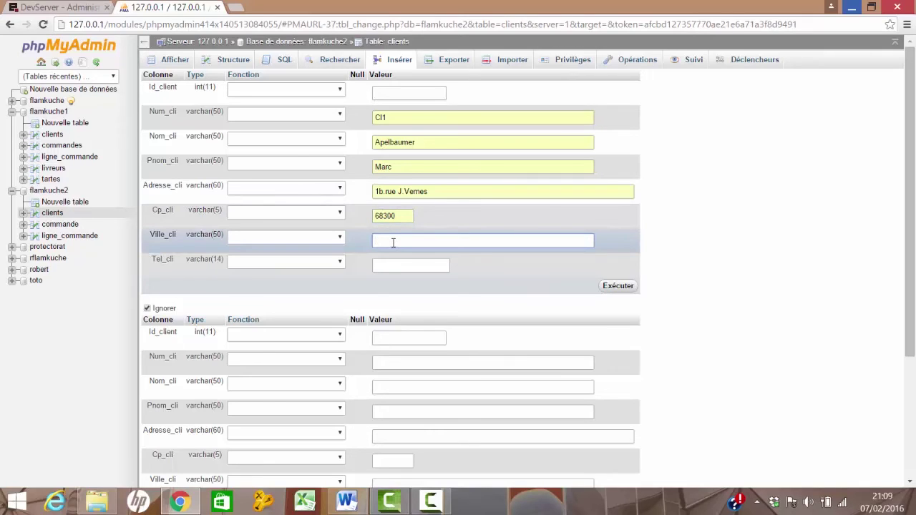
pyautogui.write('s')
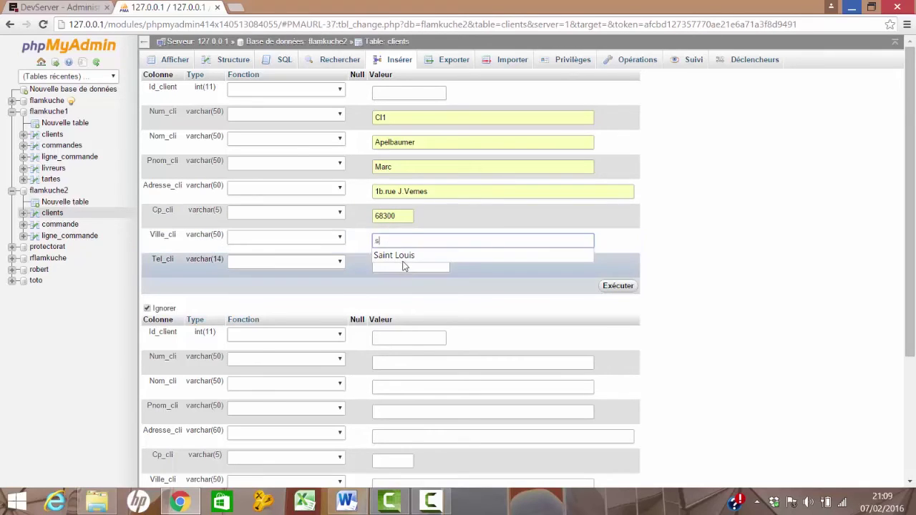
pyautogui.click(403, 260)
pyautogui.click(404, 267)
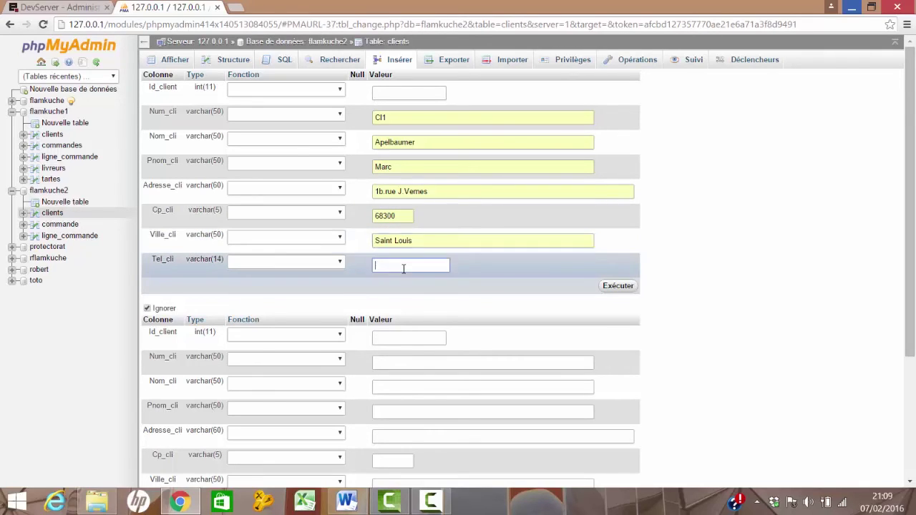
pyautogui.write('03')
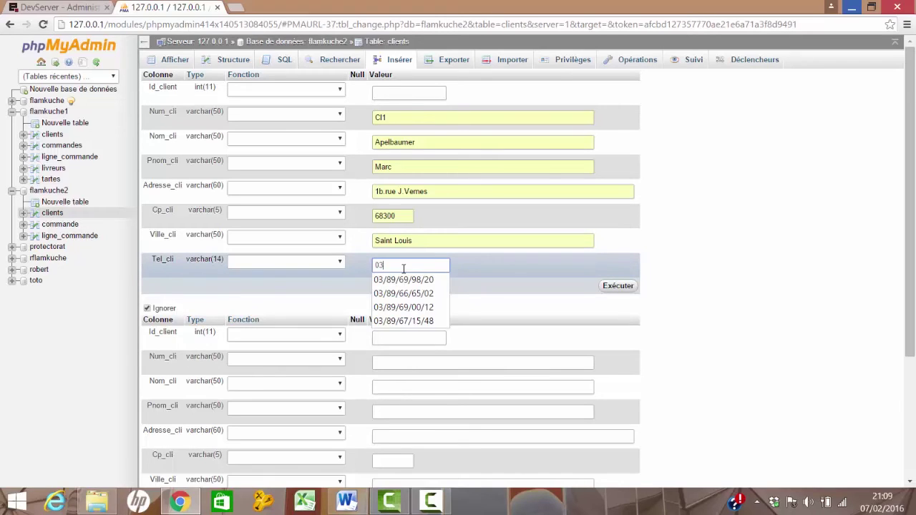
pyautogui.click(400, 281)
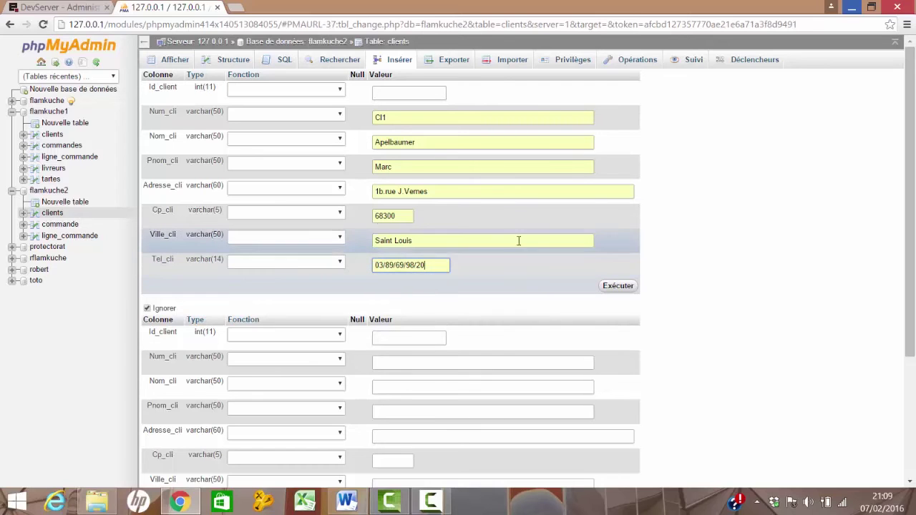
# Step: Examine the insert form's options for saving a row, the action that follows saving, and the number of rows for continued insertion
pyautogui.scroll(-3, 515, 247)
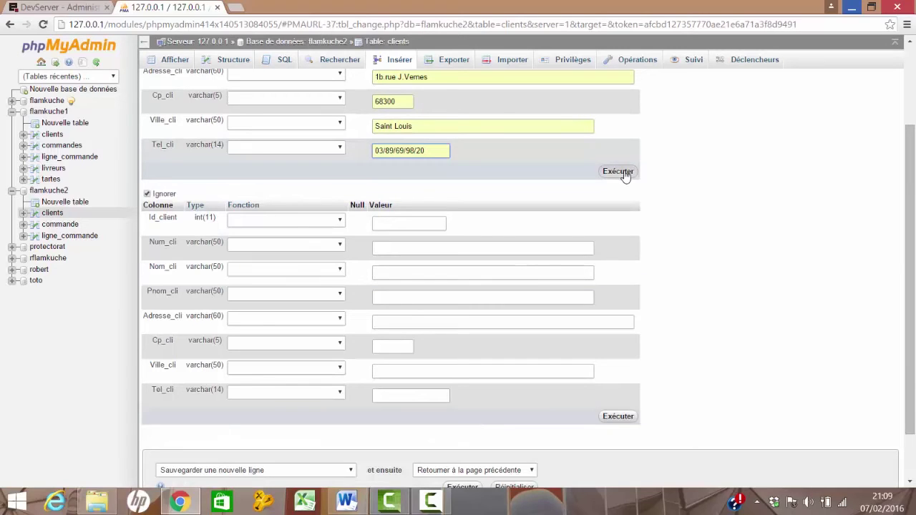
pyautogui.scroll(-2, 480, 261)
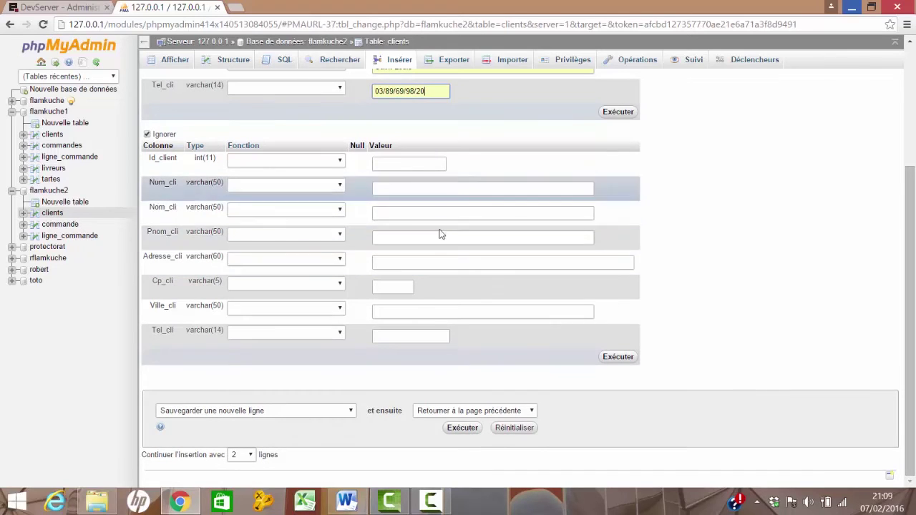
pyautogui.click(353, 412)
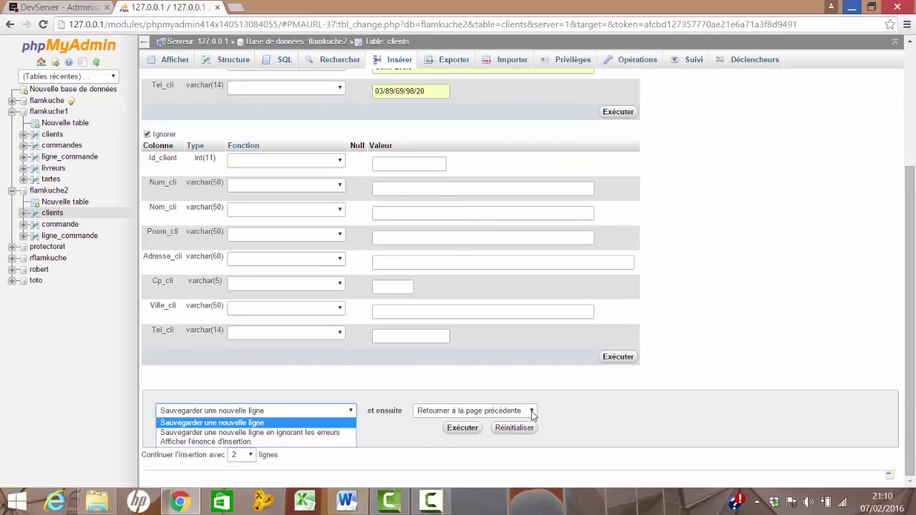
pyautogui.click(219, 410)
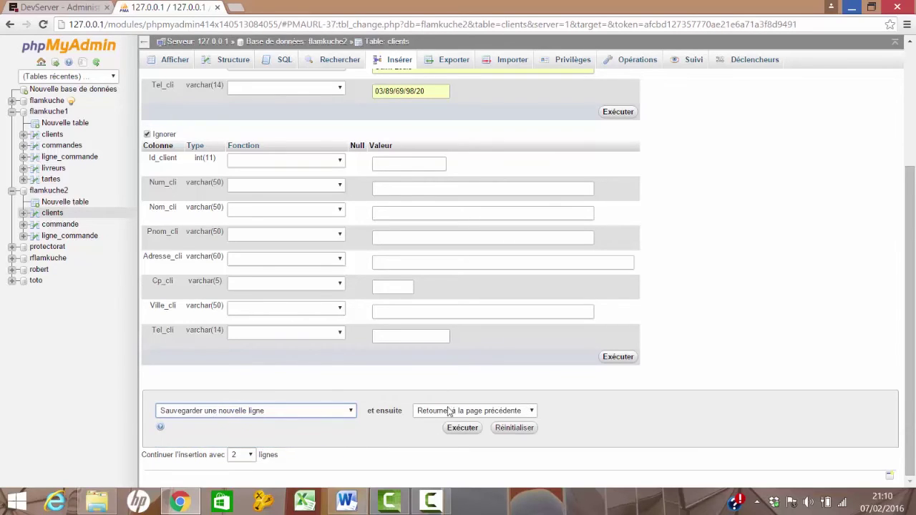
pyautogui.click(533, 413)
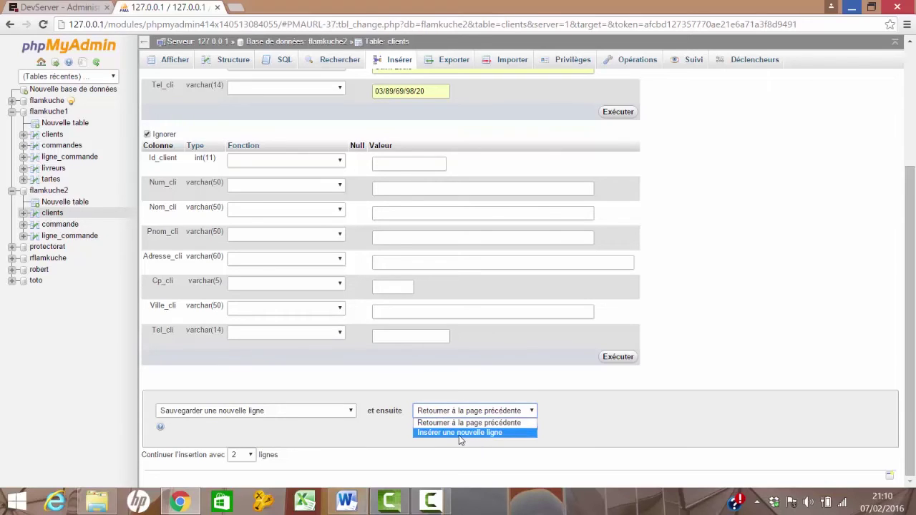
pyautogui.click(615, 411)
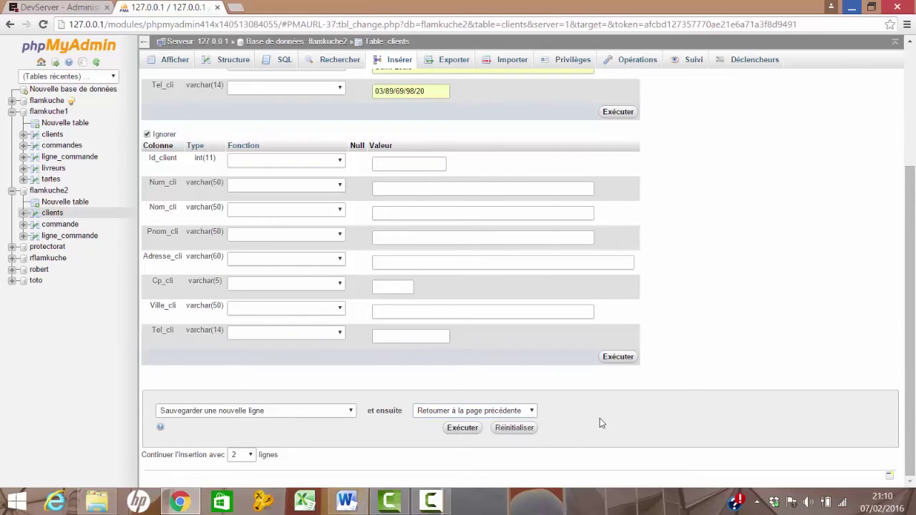
pyautogui.click(251, 458)
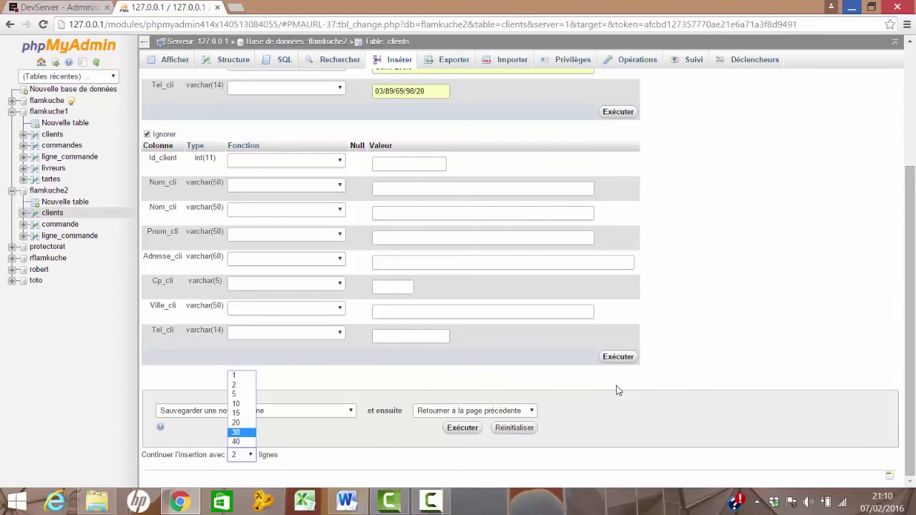
pyautogui.scroll(3, 637, 380)
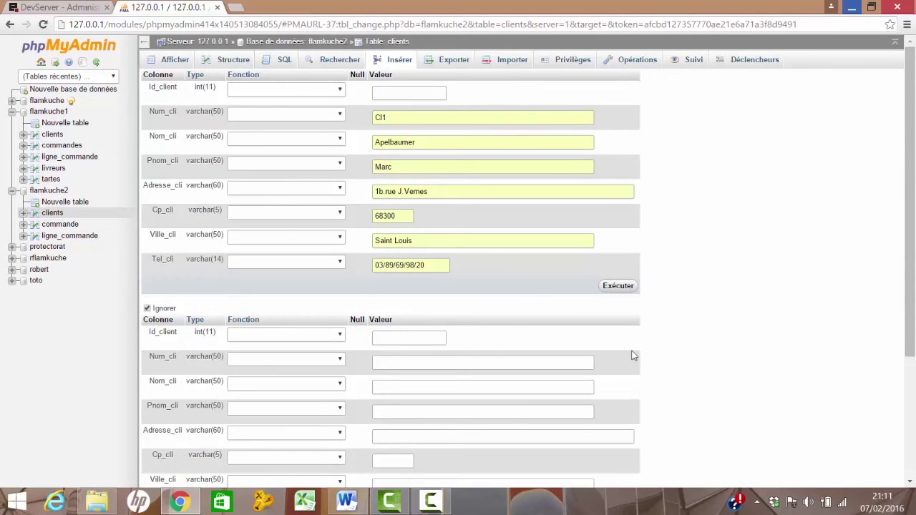
# Step: Review the records of flamkuche1's clients, commandes, ligne_commande, livreurs and tartes tables, and dismiss the backup service advertisement
pyautogui.click(53, 136)
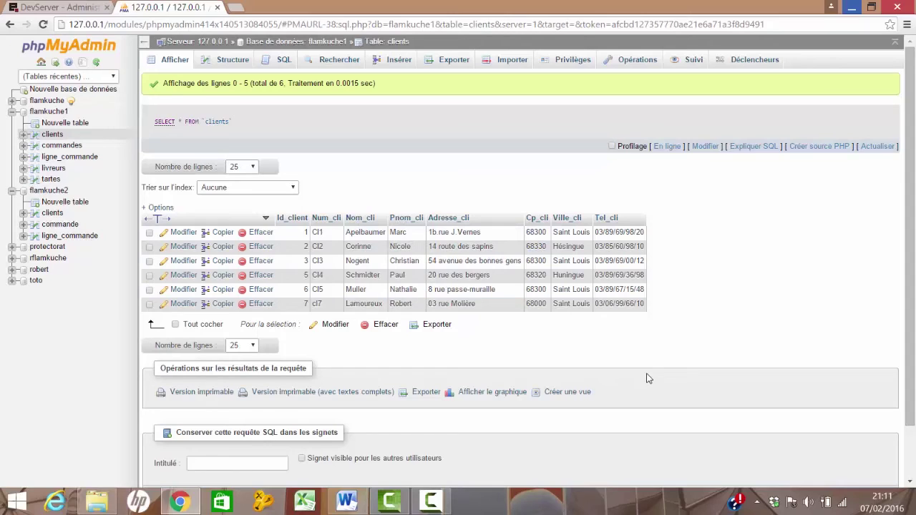
pyautogui.click(253, 167)
pyautogui.click(254, 168)
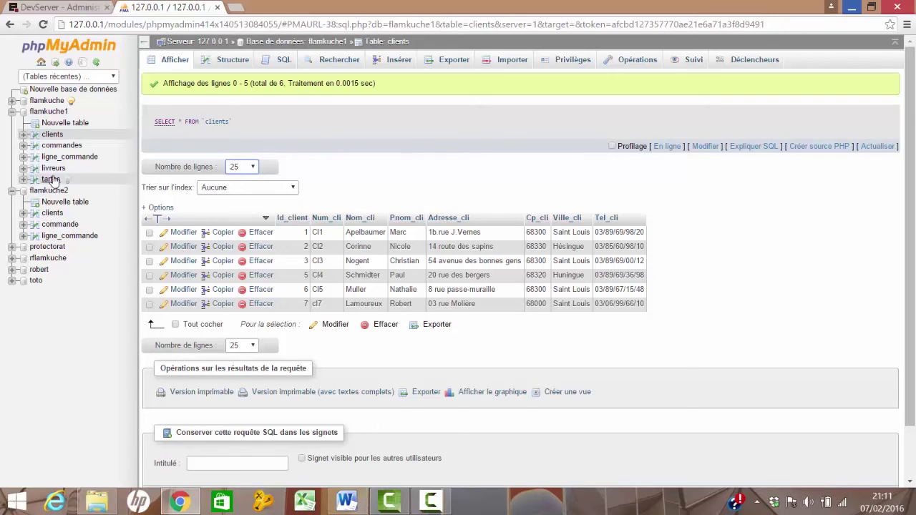
pyautogui.click(63, 146)
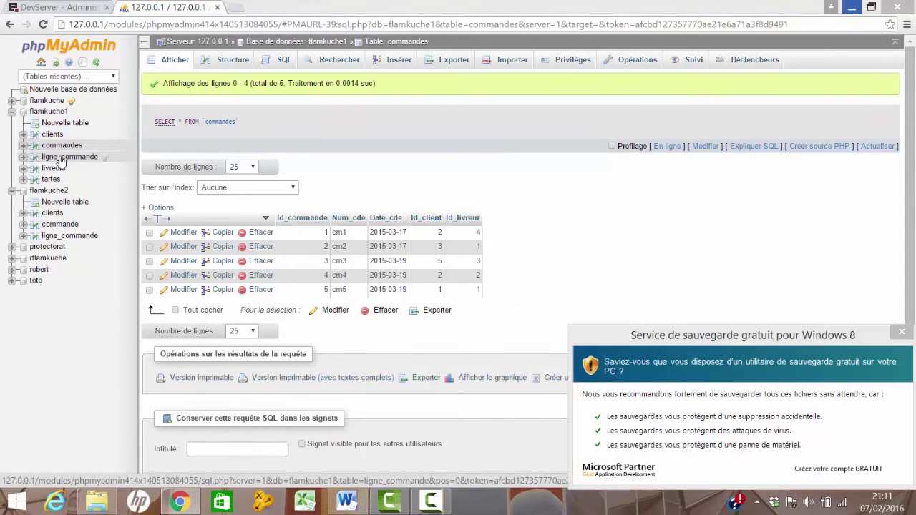
pyautogui.click(61, 160)
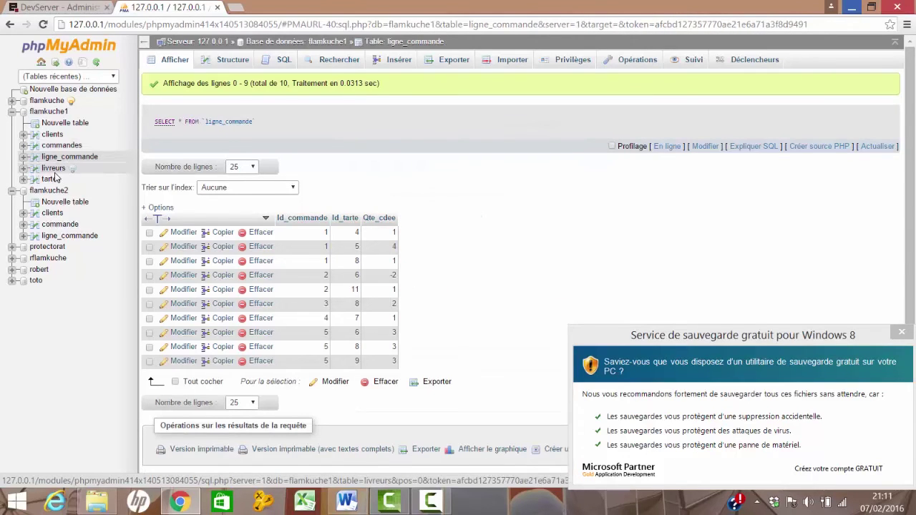
pyautogui.click(54, 172)
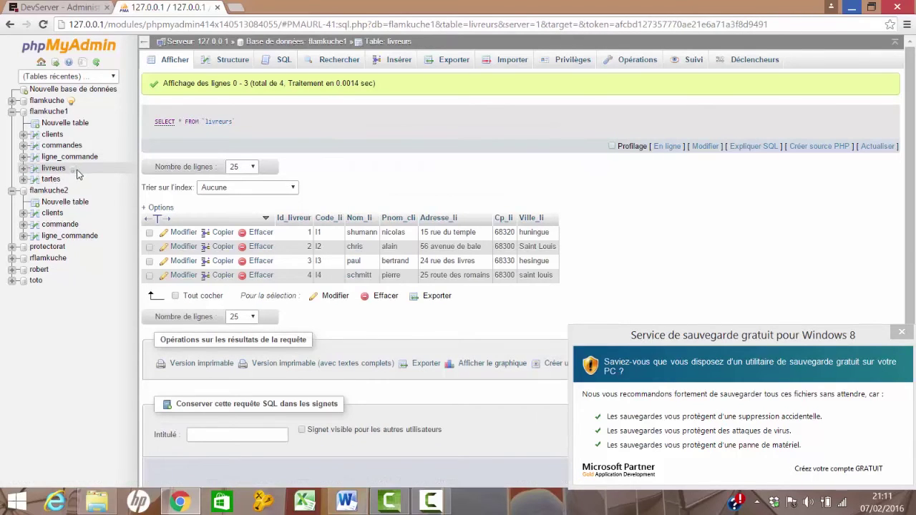
pyautogui.click(51, 180)
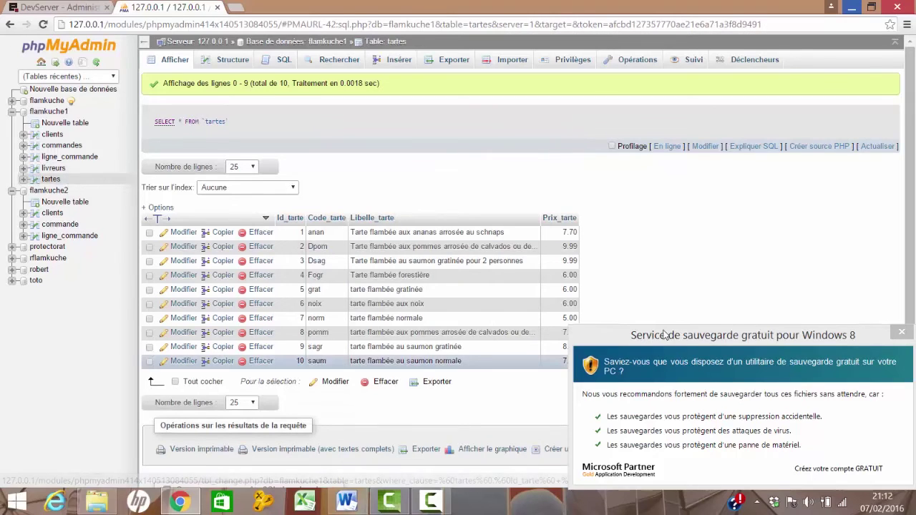
pyautogui.click(902, 332)
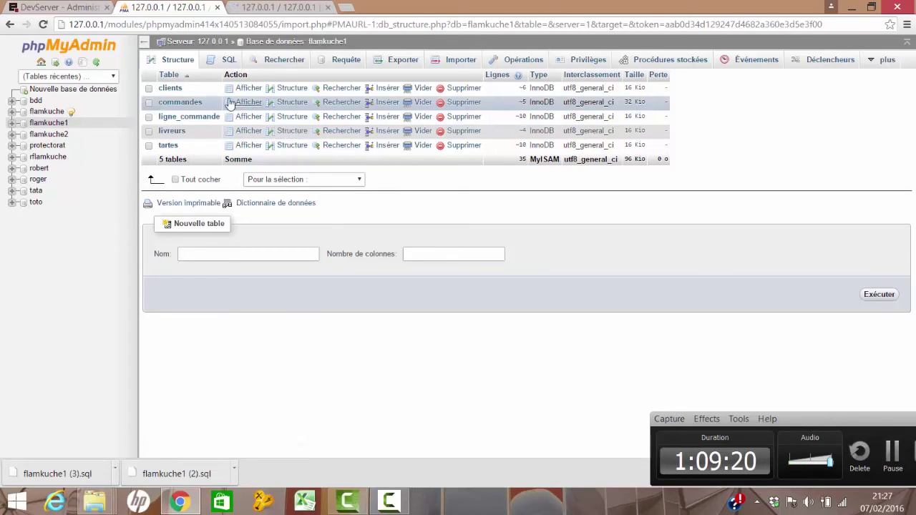
# Step: Export the flamkuche1 database in SQL format with the Rapide method, and check the exported file in the Téléchargements folder before closing it
pyautogui.click(401, 64)
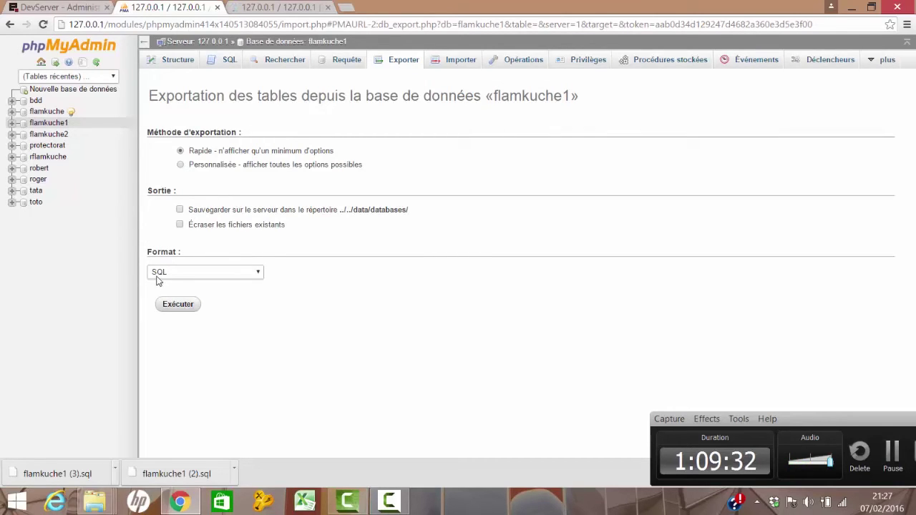
pyautogui.click(258, 274)
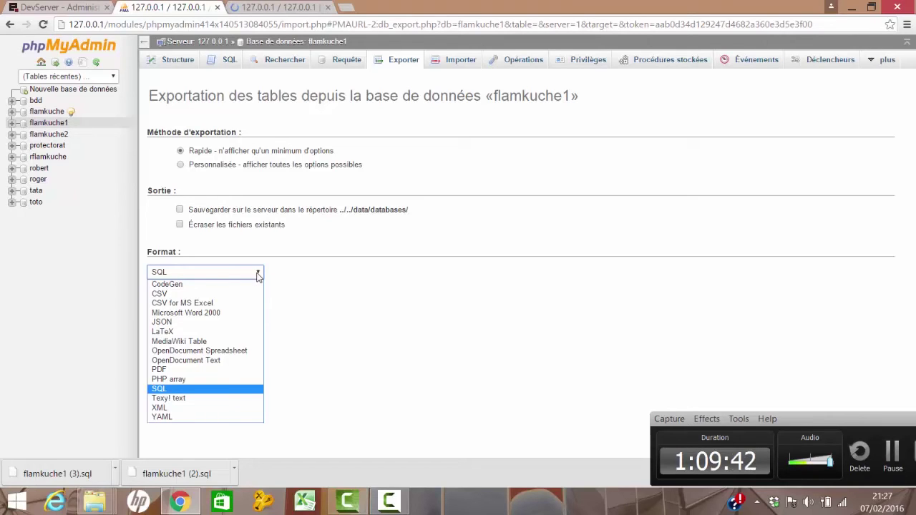
pyautogui.click(258, 277)
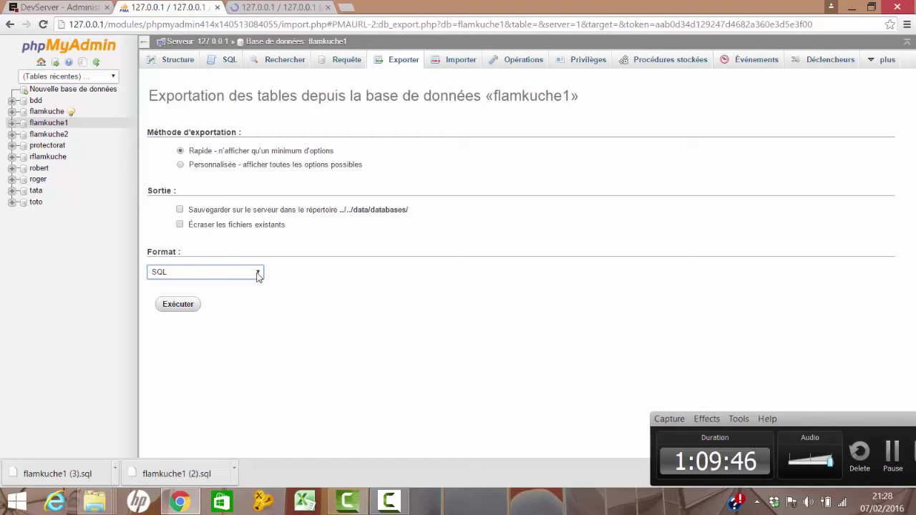
pyautogui.click(177, 310)
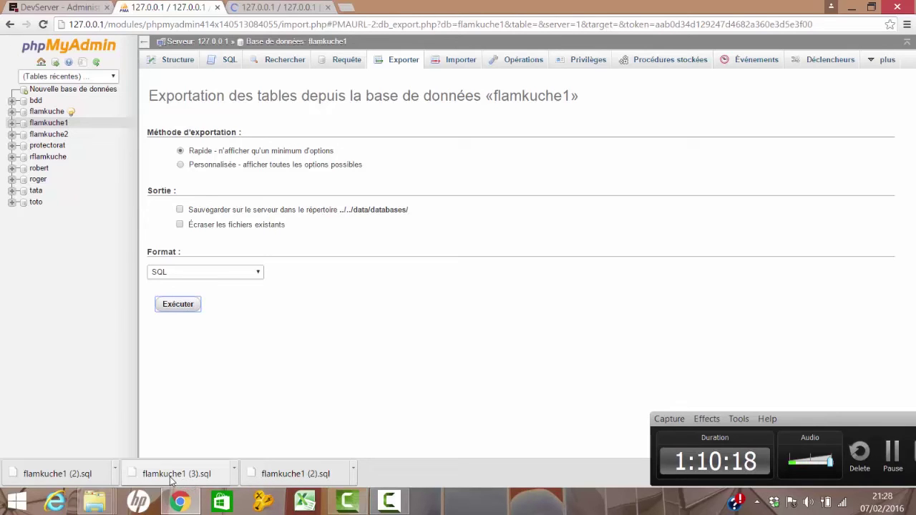
pyautogui.click(898, 8)
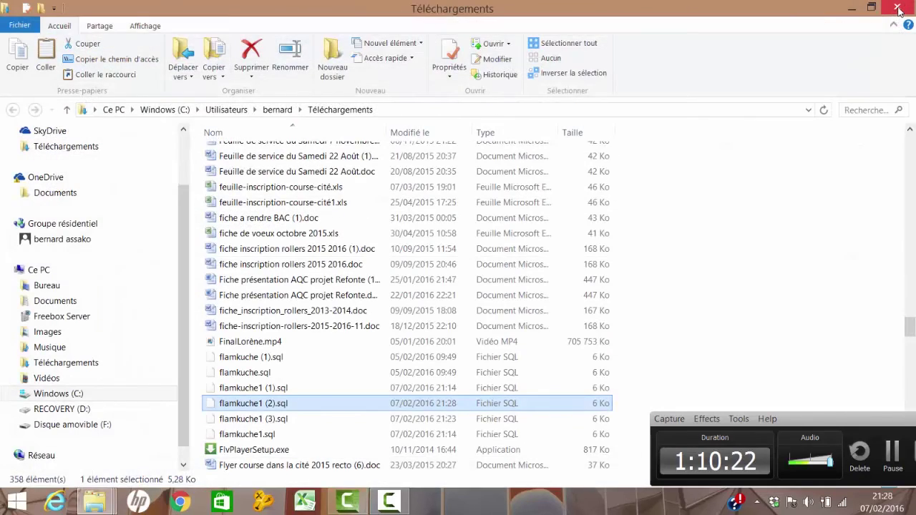
pyautogui.click(898, 8)
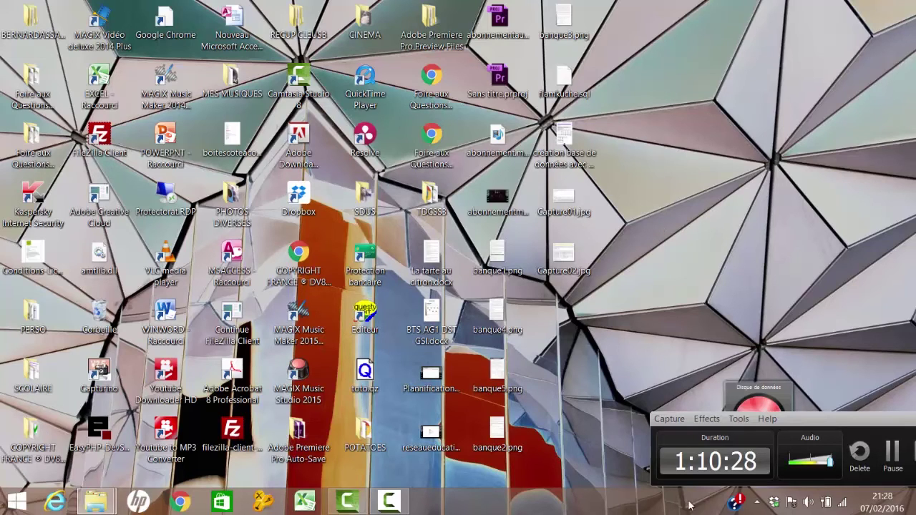
# Step: Open the EasyPHP DevServer administration page in the browser and launch its first PhpMyAdmin 4.1.4 module
pyautogui.click(758, 503)
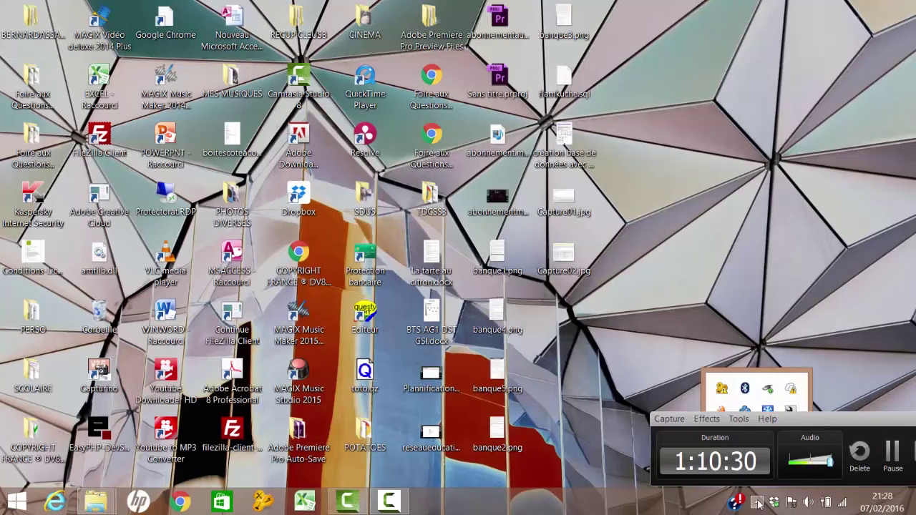
pyautogui.moveTo(821, 422); pyautogui.dragTo(580, 465)
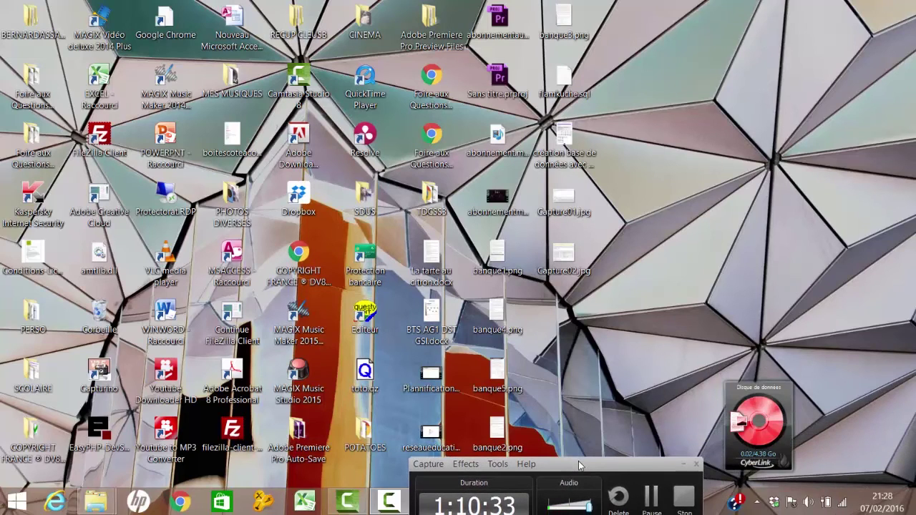
pyautogui.click(758, 503)
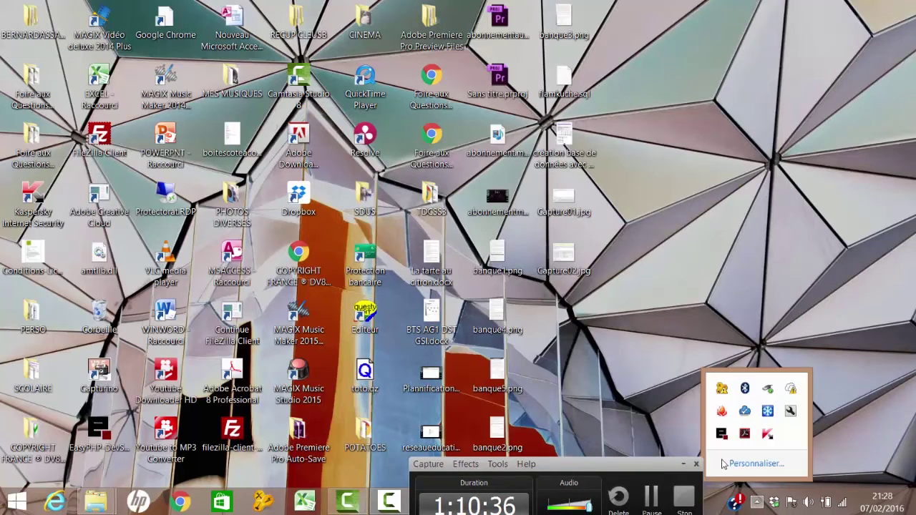
pyautogui.rightClick(722, 434)
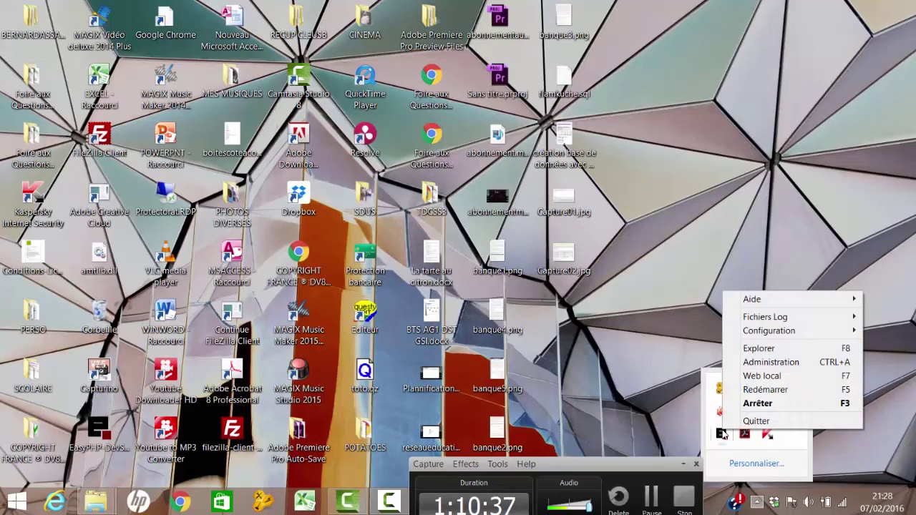
pyautogui.click(763, 366)
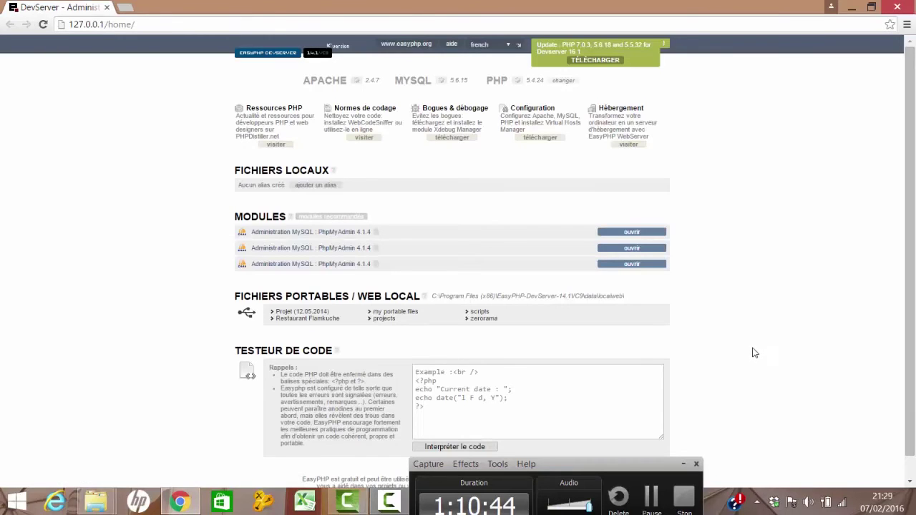
pyautogui.click(633, 235)
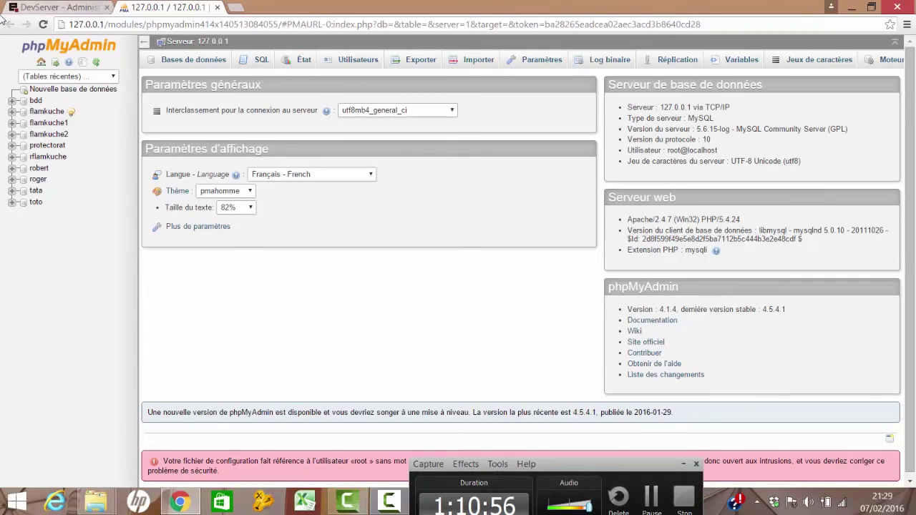
# Step: Create a new database named manouvellebase with the utf8_general_ci collation
pyautogui.click(196, 63)
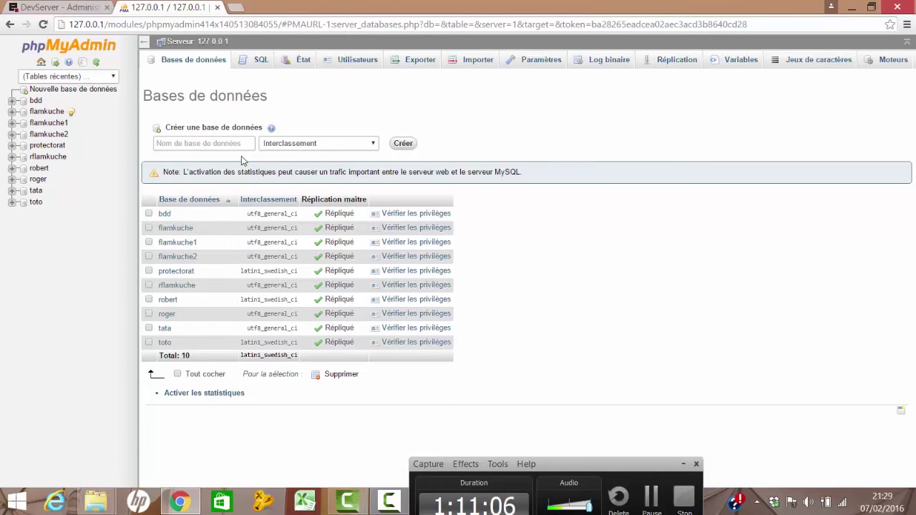
pyautogui.click(212, 144)
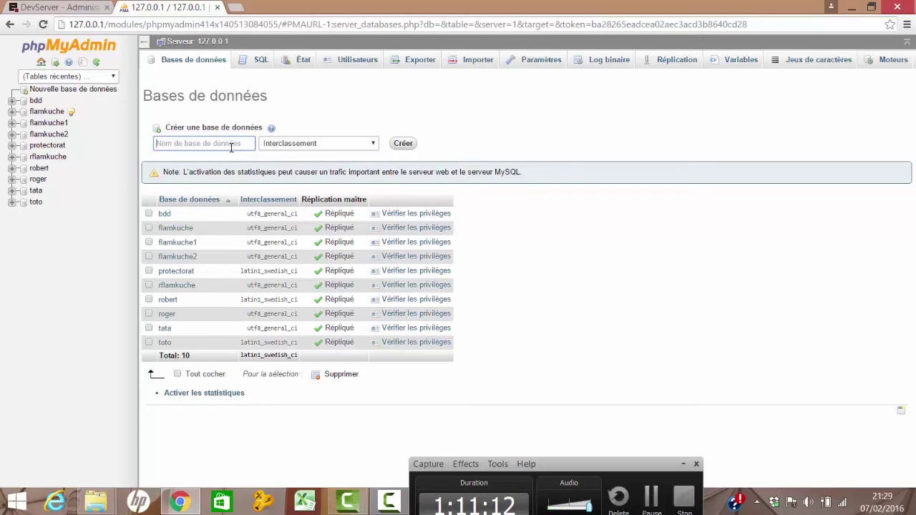
pyautogui.write('manouvellebase')
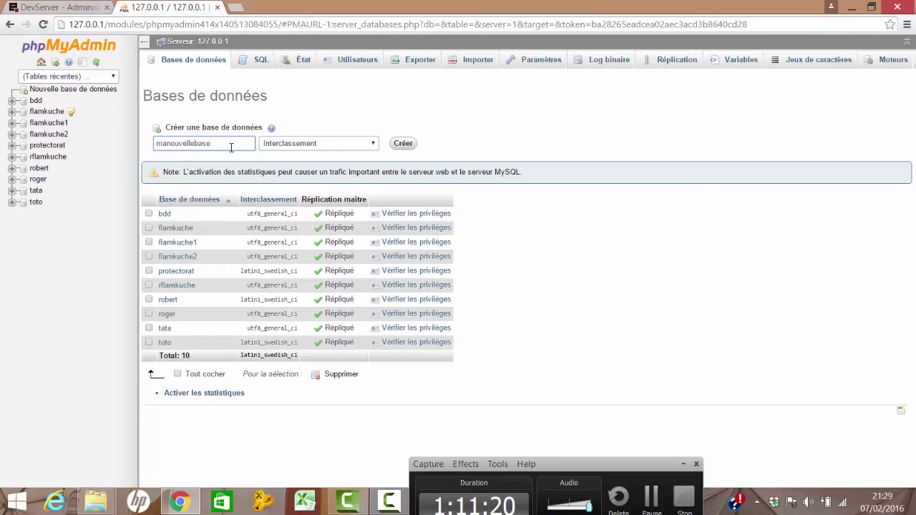
pyautogui.click(374, 143)
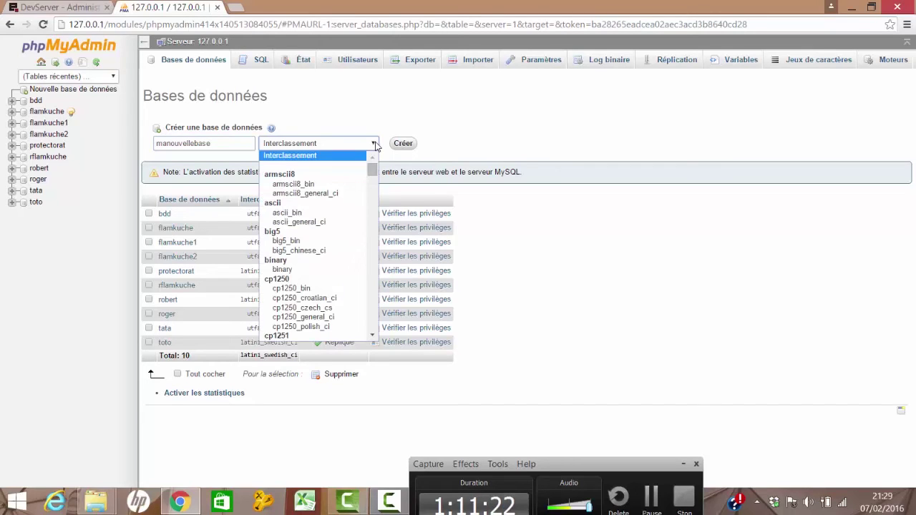
pyautogui.moveTo(372, 172); pyautogui.dragTo(353, 260)
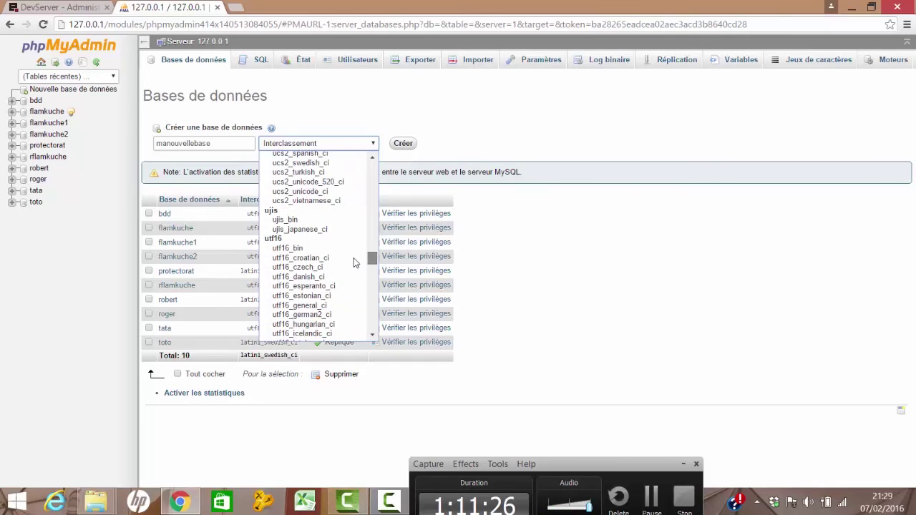
pyautogui.click(302, 248)
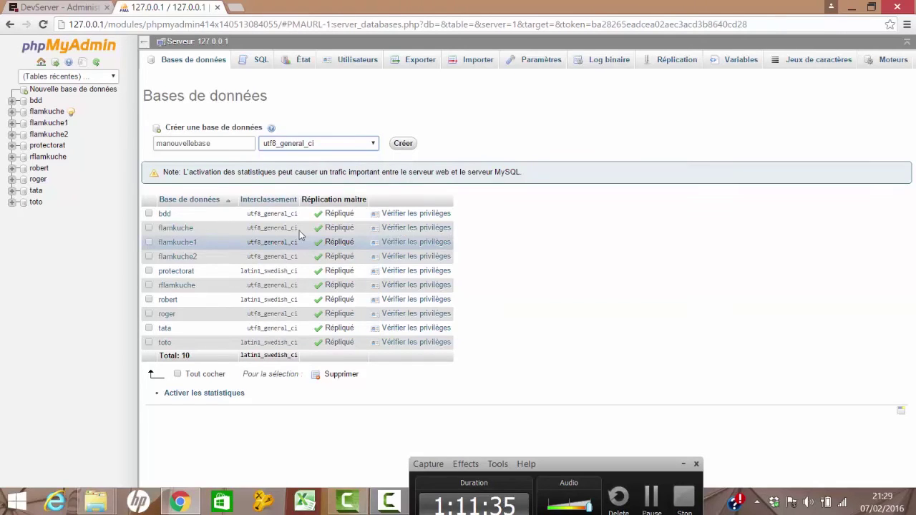
pyautogui.click(404, 145)
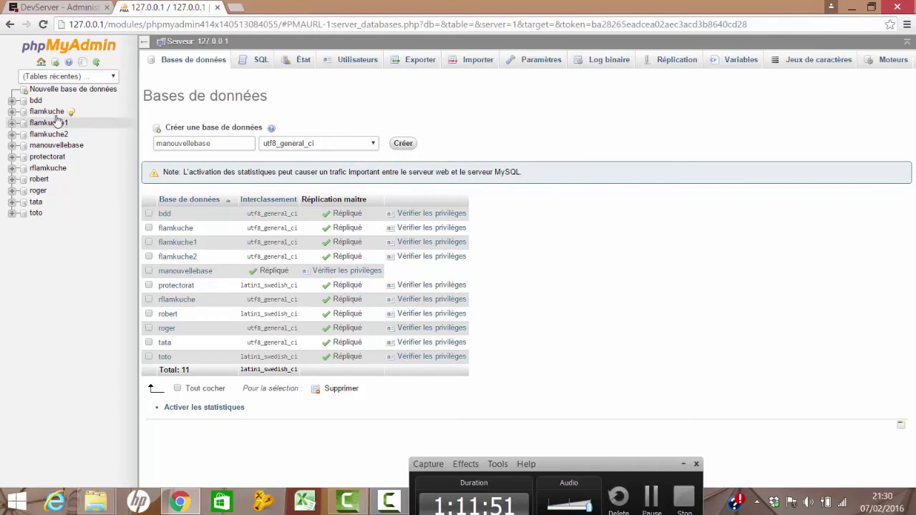
# Step: Import the file flamkuche.sql from the Bureau folder into the manouvellebase database in SQL format
pyautogui.click(43, 146)
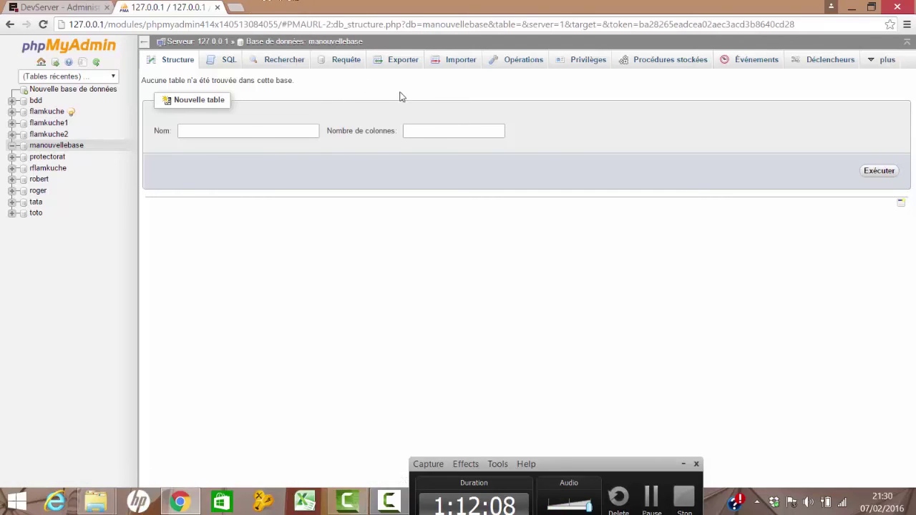
pyautogui.click(462, 63)
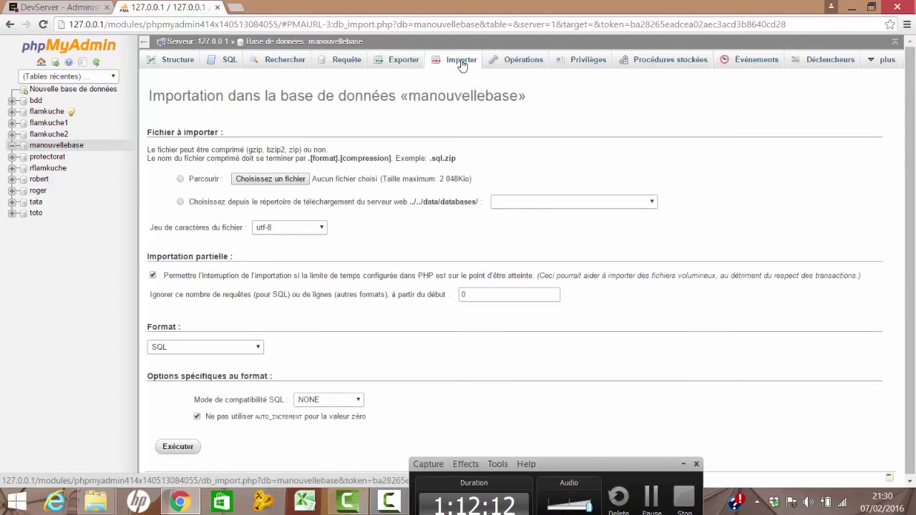
pyautogui.click(270, 179)
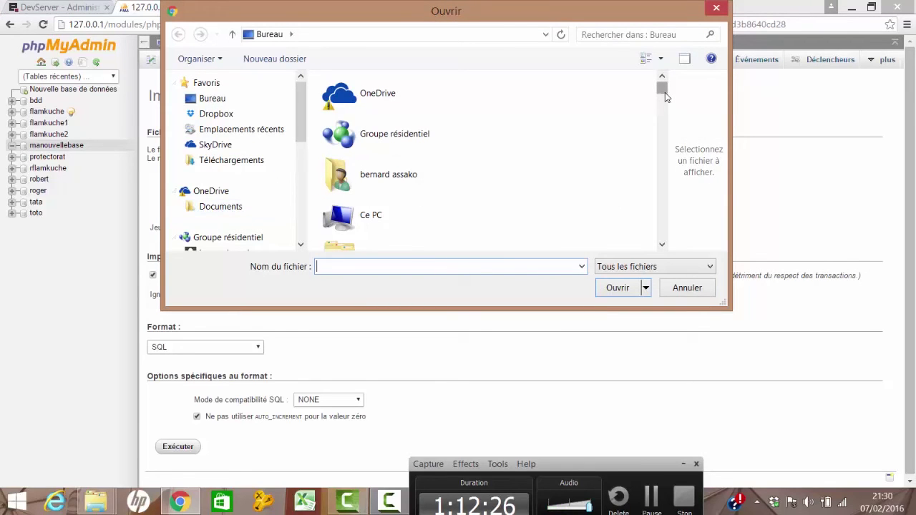
pyautogui.moveTo(665, 92); pyautogui.dragTo(626, 213)
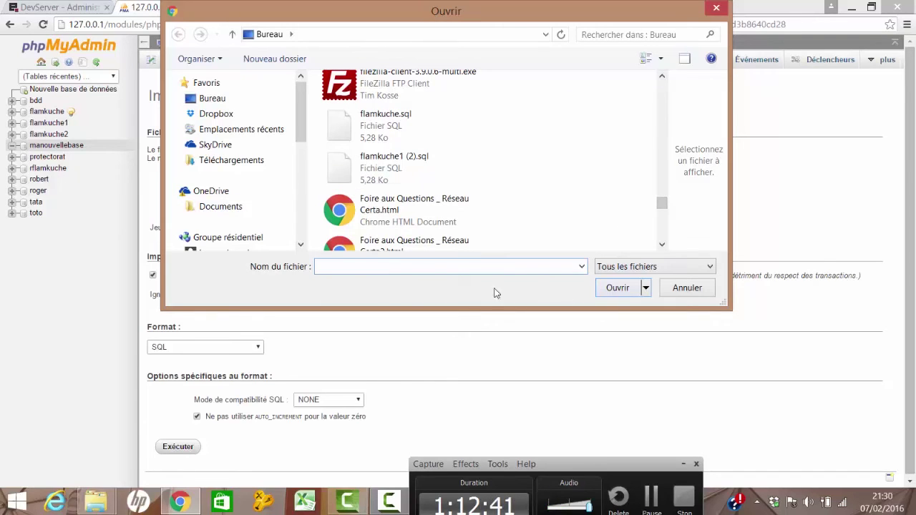
pyautogui.doubleClick(379, 131)
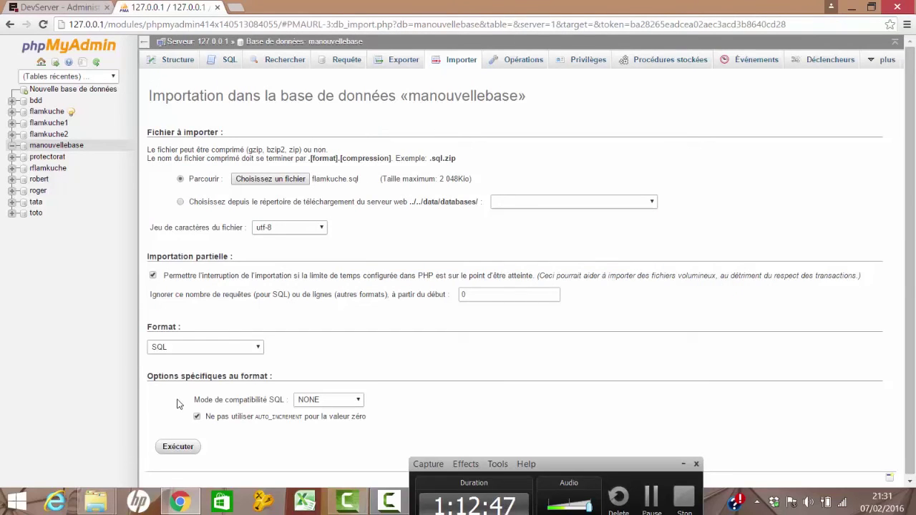
pyautogui.click(179, 448)
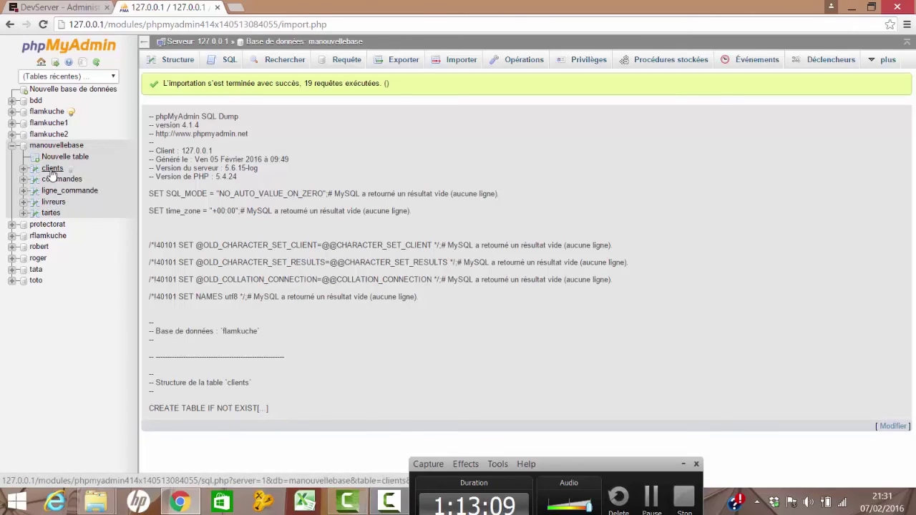
# Step: Review the records of manouvellebase's clients, commandes, ligne_commande, livreurs and tartes tables
pyautogui.click(52, 170)
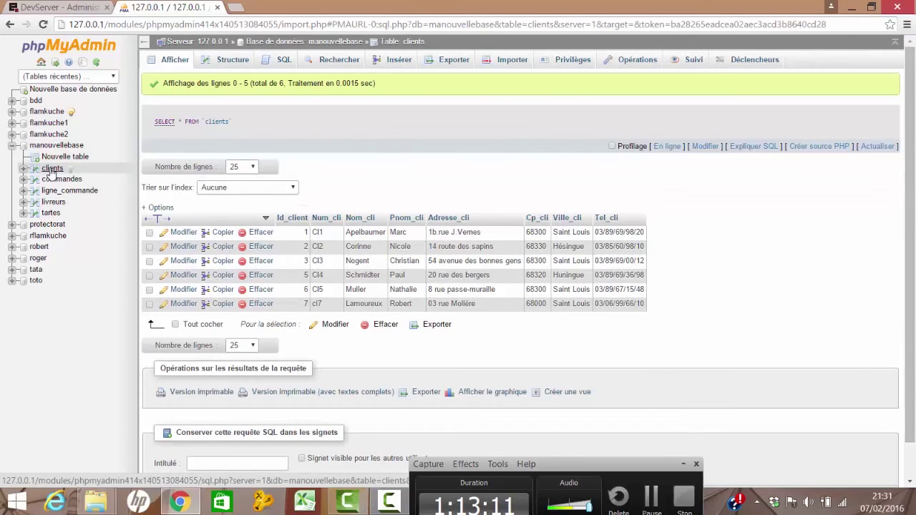
pyautogui.click(56, 179)
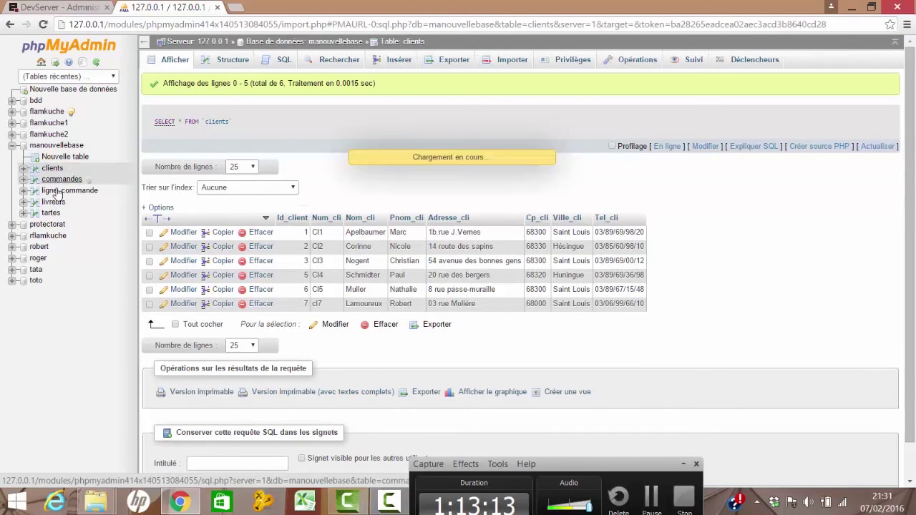
pyautogui.click(58, 191)
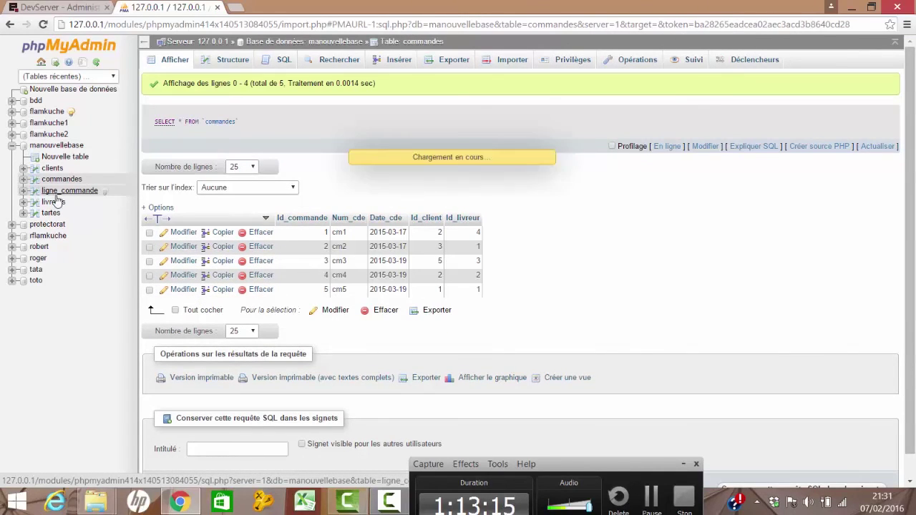
pyautogui.click(53, 204)
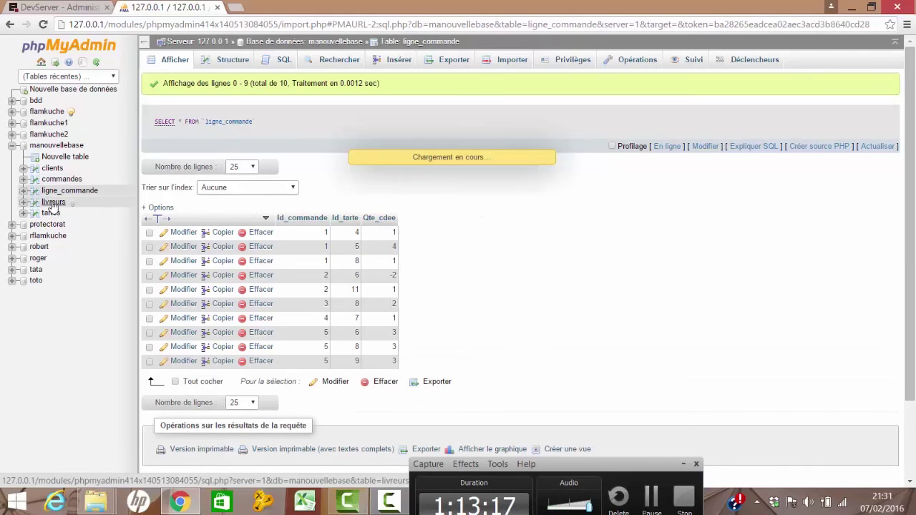
pyautogui.click(53, 215)
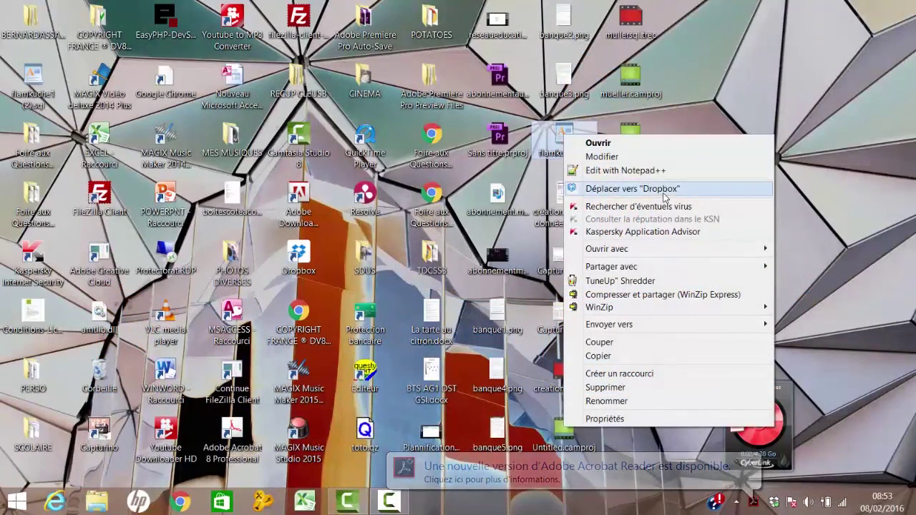
# Step: Open the desktop's flamkuche.sql in Notepad++ and examine the SQL code for the clients table's structure and content
pyautogui.click(629, 172)
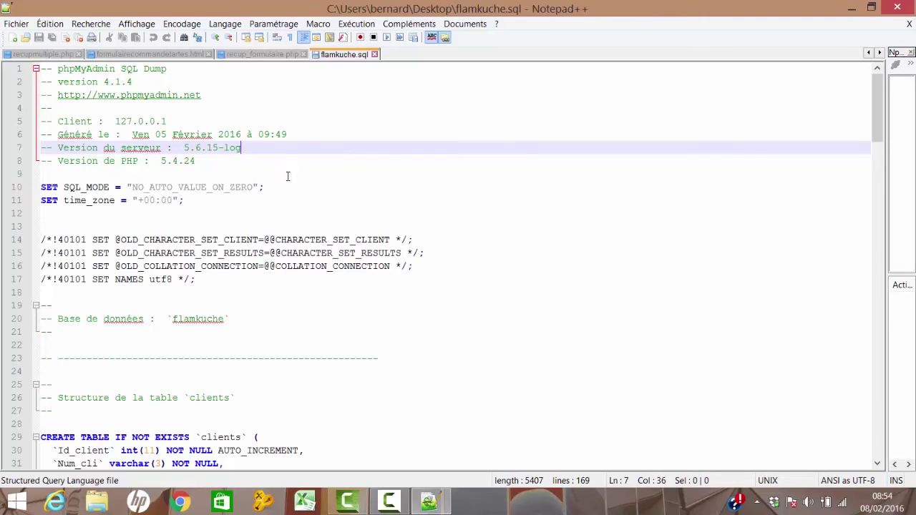
pyautogui.scroll(-1, 355, 220)
pyautogui.scroll(-2, 355, 220)
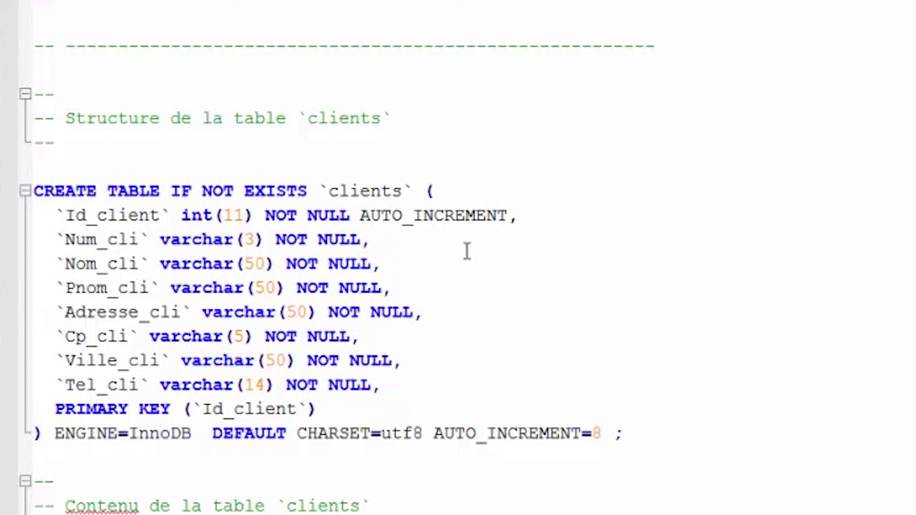
pyautogui.scroll(-2, 552, 225)
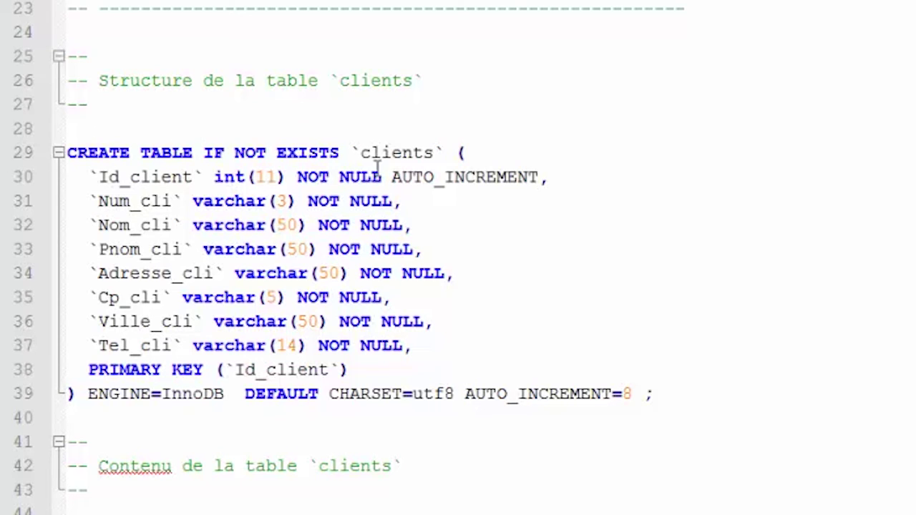
pyautogui.scroll(-1, 377, 225)
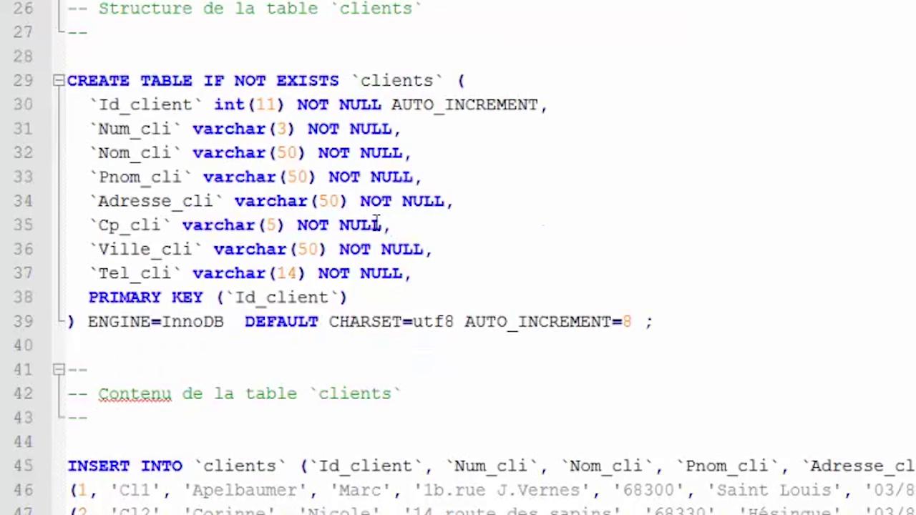
pyautogui.scroll(-3, 377, 225)
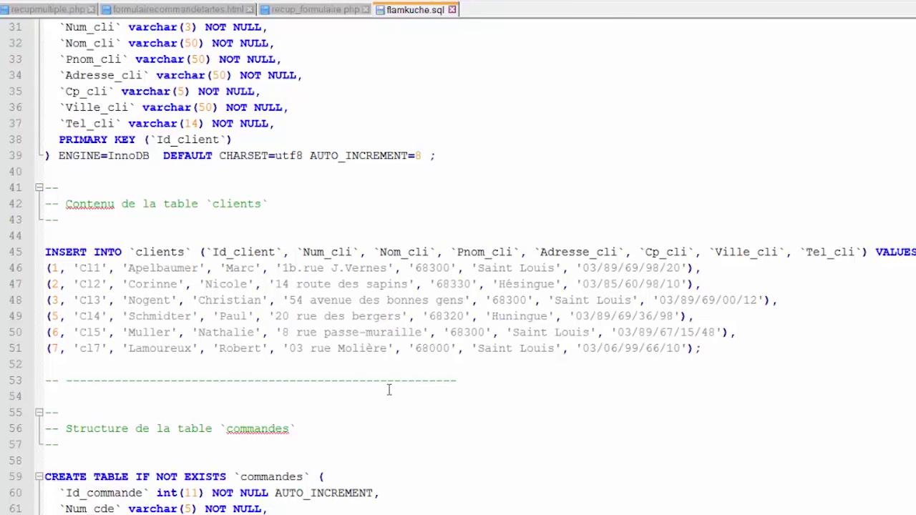
# Step: Examine the CREATE TABLE and INSERT INTO statements of the commandes and ligne_commande tables in flamkuche.sql
pyautogui.scroll(-1, 484, 485)
pyautogui.scroll(-2, 485, 485)
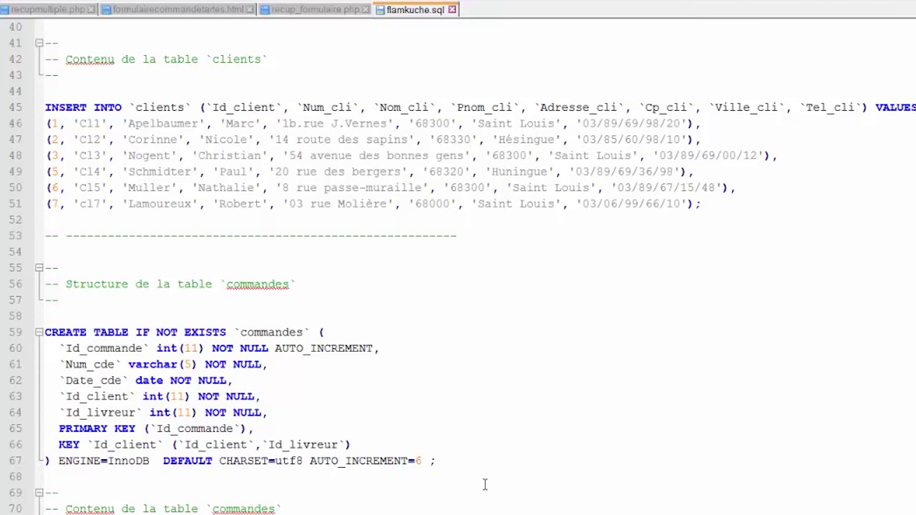
pyautogui.scroll(-1, 485, 484)
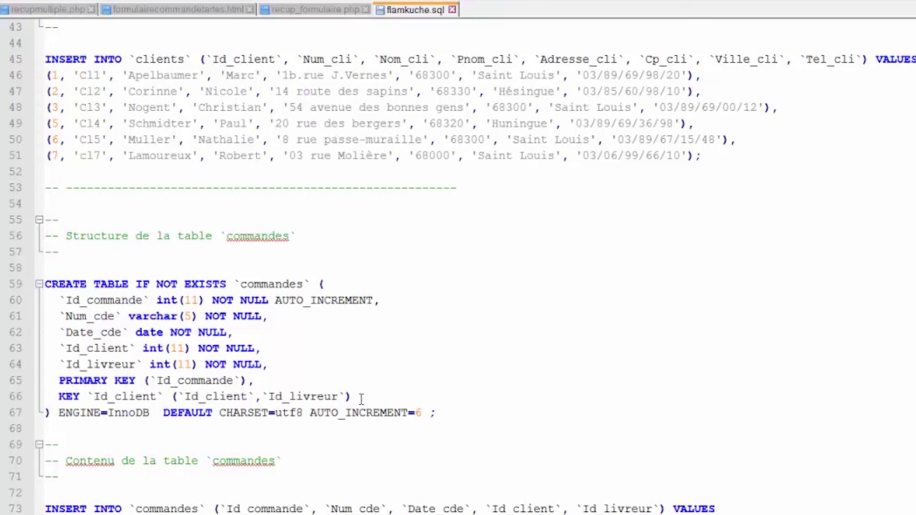
pyautogui.scroll(-3, 383, 421)
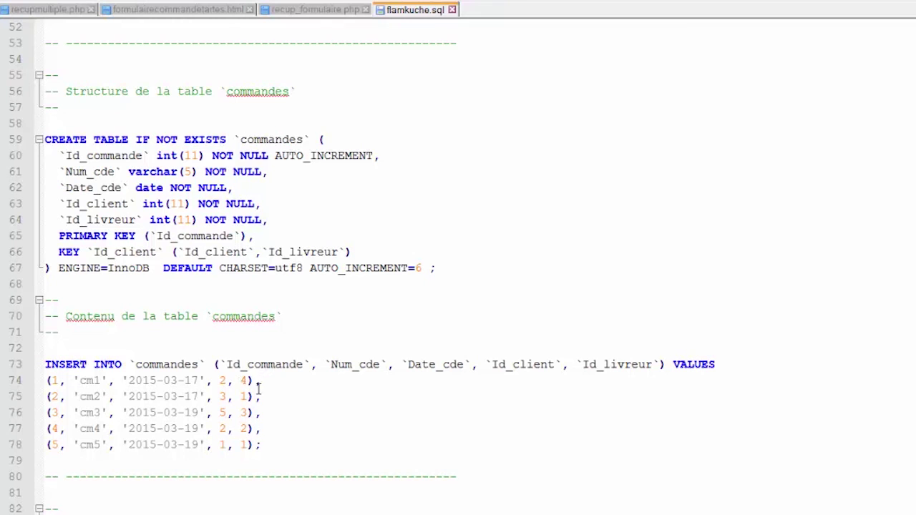
pyautogui.scroll(-1, 300, 392)
pyautogui.scroll(-3, 300, 392)
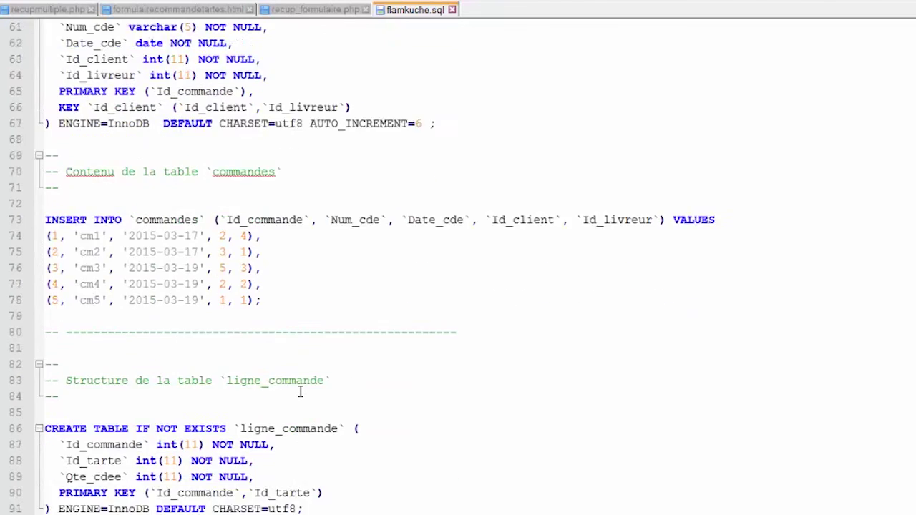
pyautogui.scroll(-2, 300, 392)
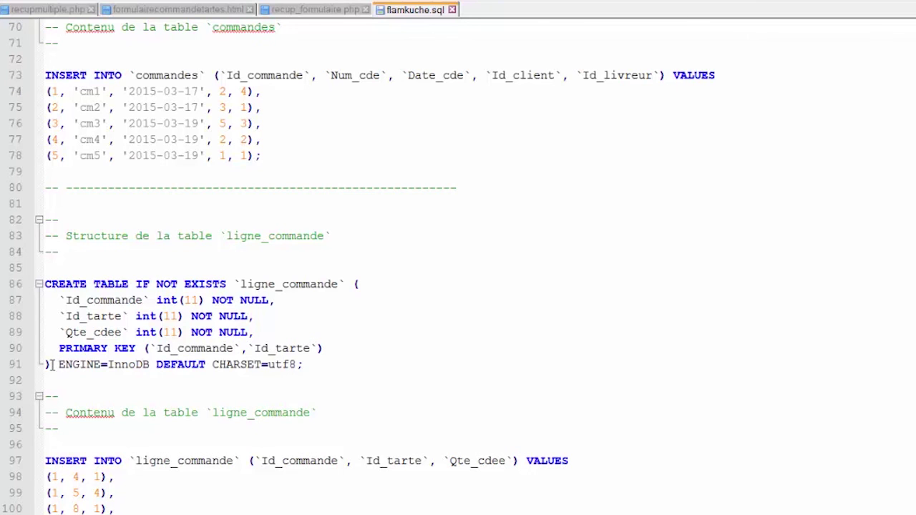
pyautogui.click(663, 450)
pyautogui.scroll(-6, 663, 449)
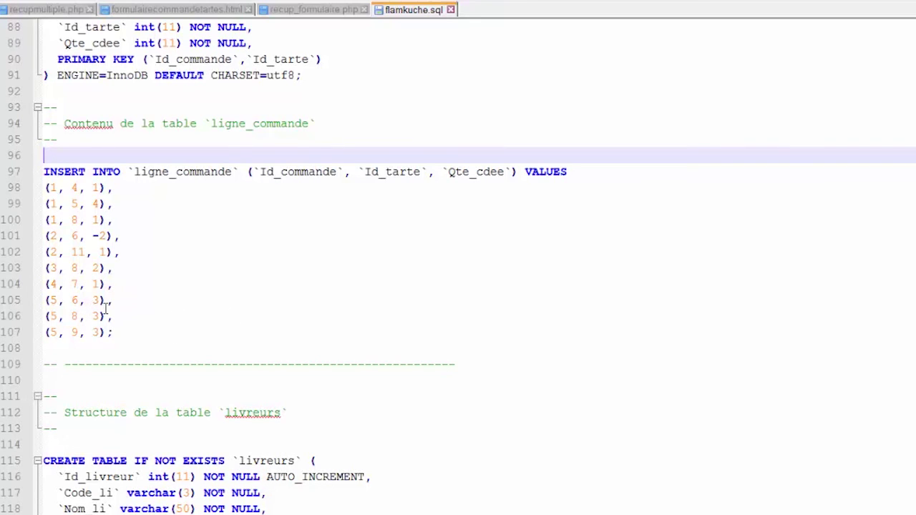
# Step: Examine the CREATE TABLE and INSERT INTO statements of the livreurs table in flamkuche.sql
pyautogui.scroll(-4, 284, 450)
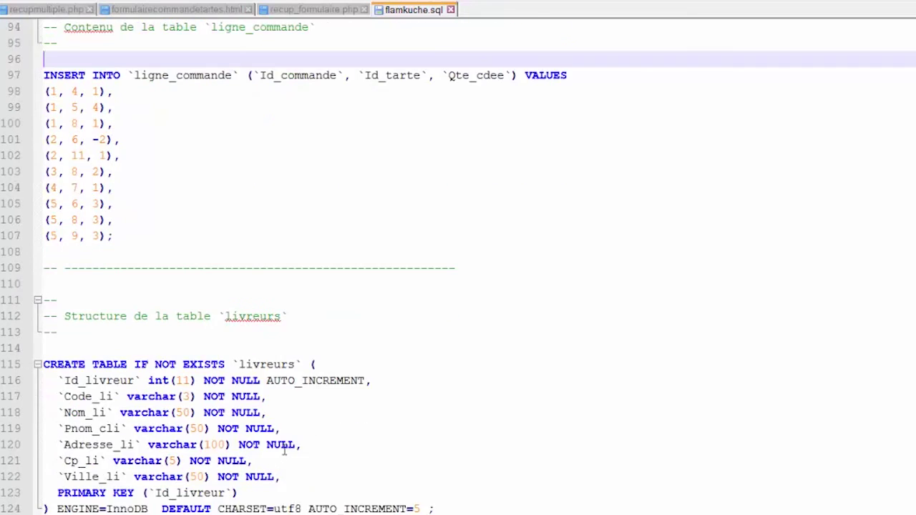
pyautogui.scroll(-1, 283, 450)
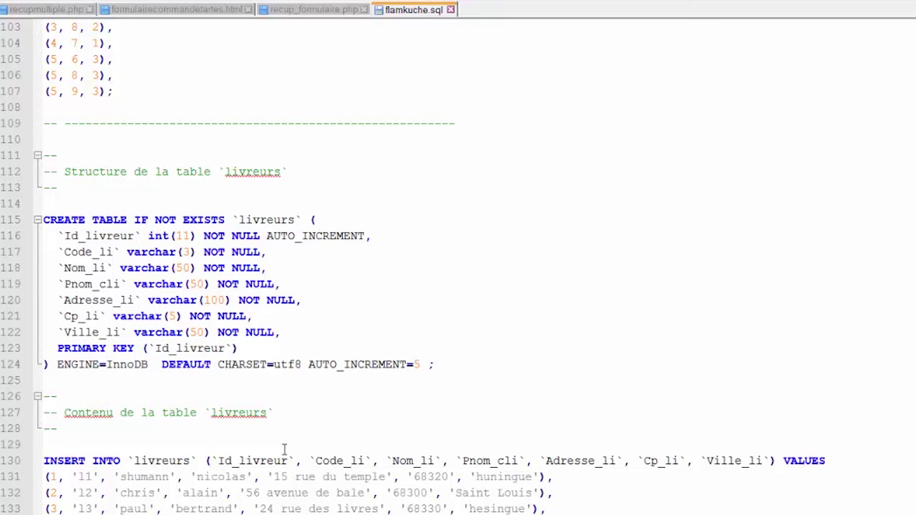
pyautogui.scroll(-2, 283, 450)
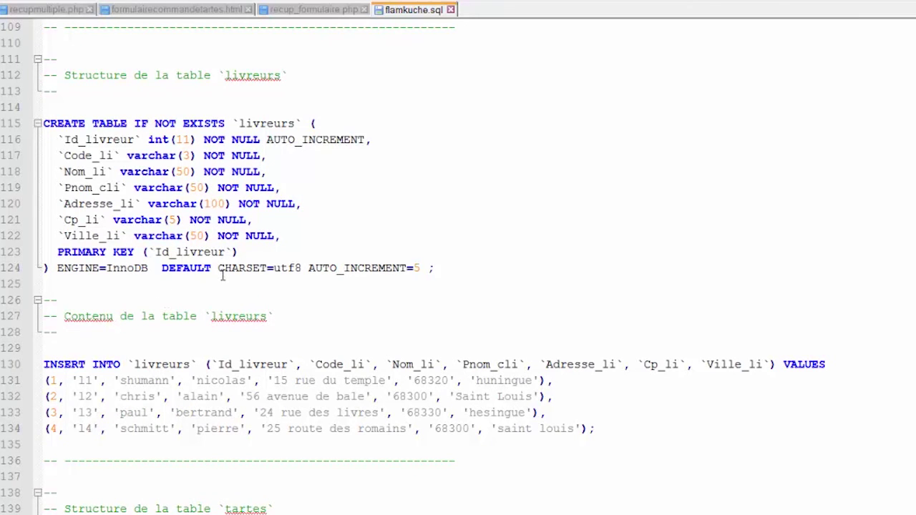
pyautogui.scroll(-2, 222, 276)
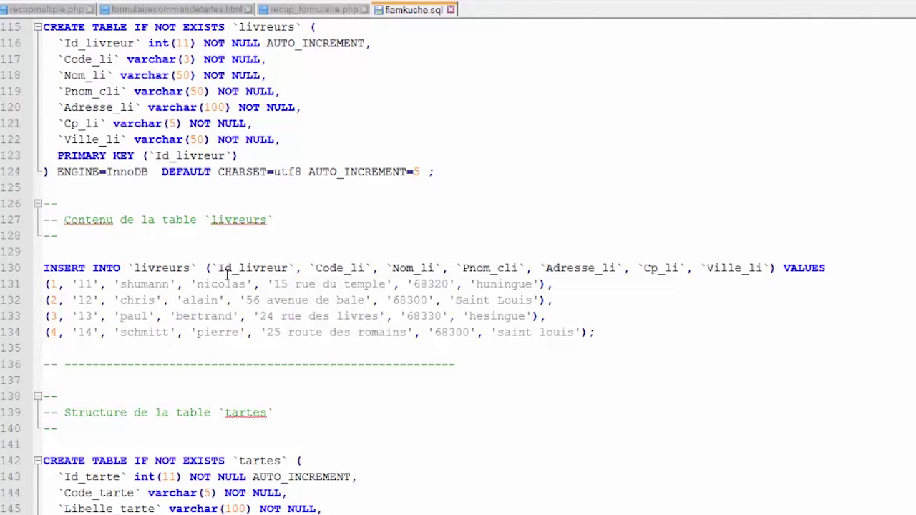
pyautogui.scroll(-2, 227, 274)
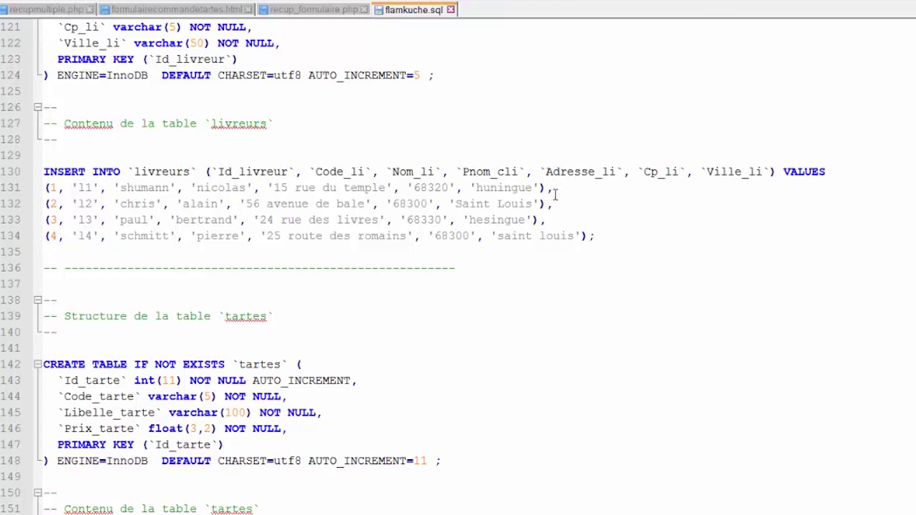
# Step: Examine the structure and content statements of the tartes table through the end of flamkuche.sql, and check the file's character encoding
pyautogui.scroll(-3, 446, 286)
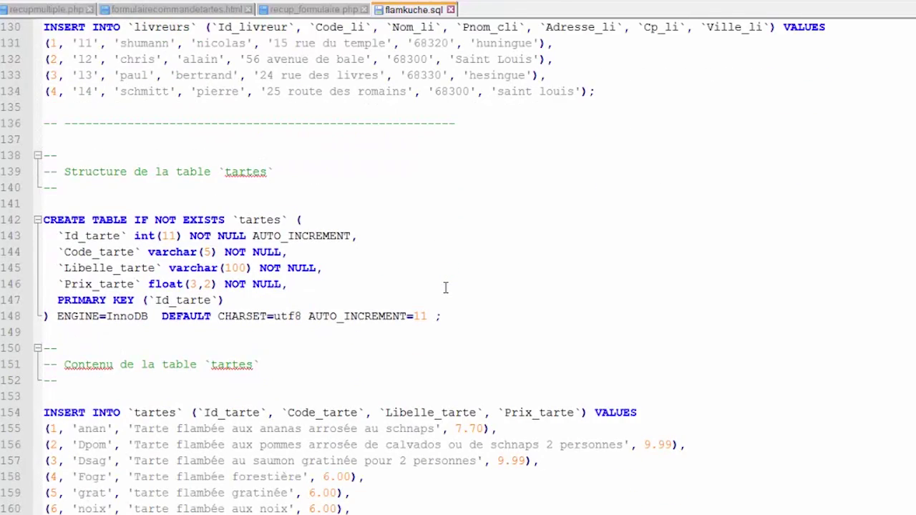
pyautogui.scroll(-1, 446, 287)
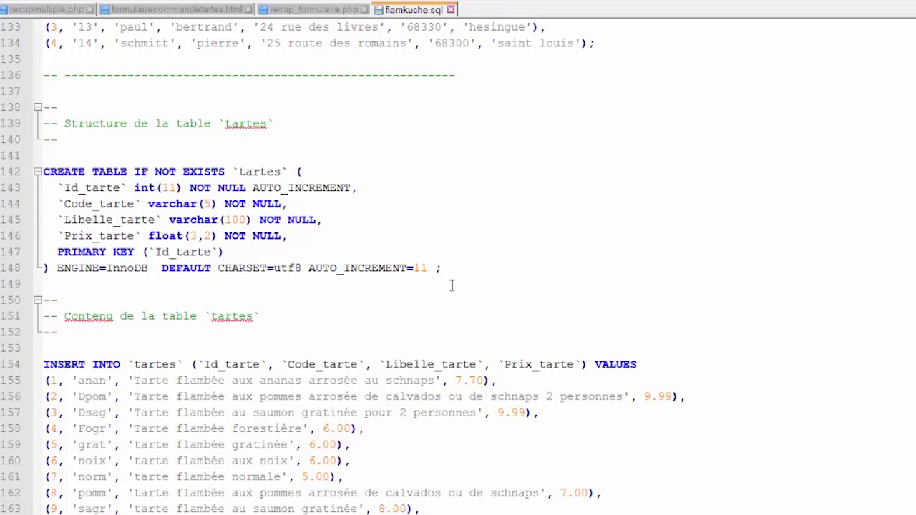
pyautogui.scroll(-2, 451, 283)
pyautogui.scroll(-1, 451, 285)
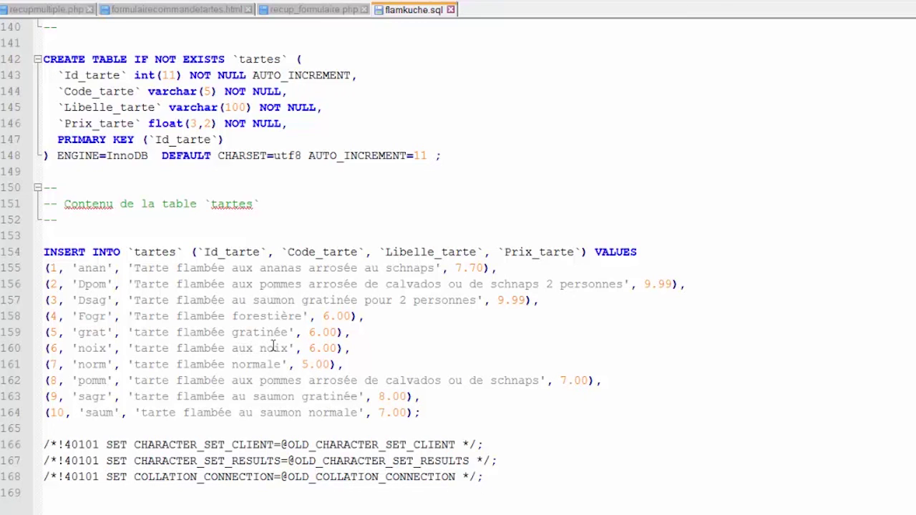
pyautogui.click(218, 0)
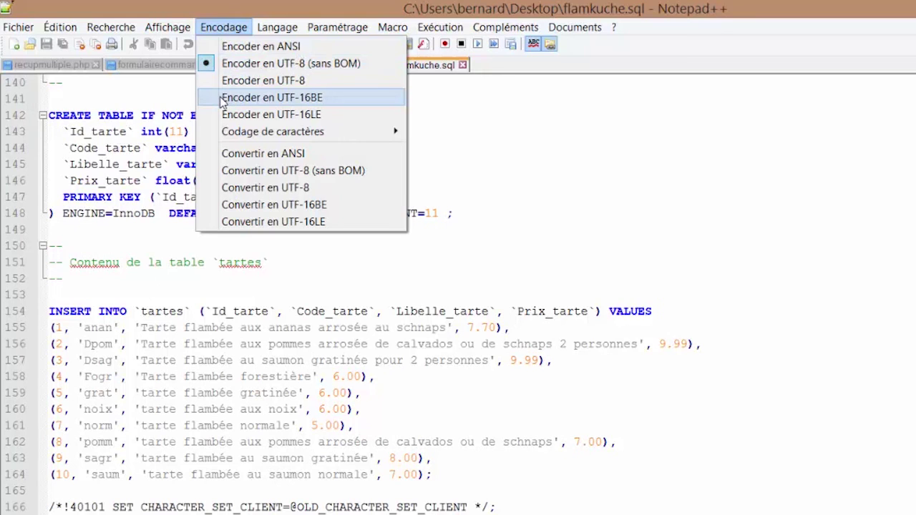